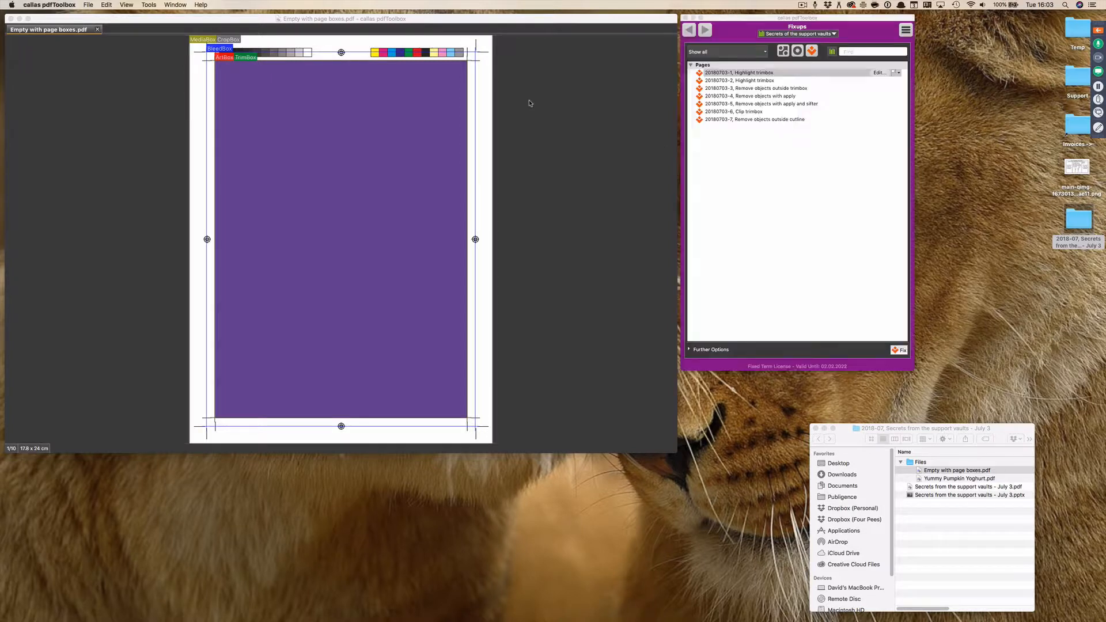
# Check the attendee list in the GoToWebinar control panel and return to the PDF in pdfToolbox.
pyautogui.click(1098, 30)
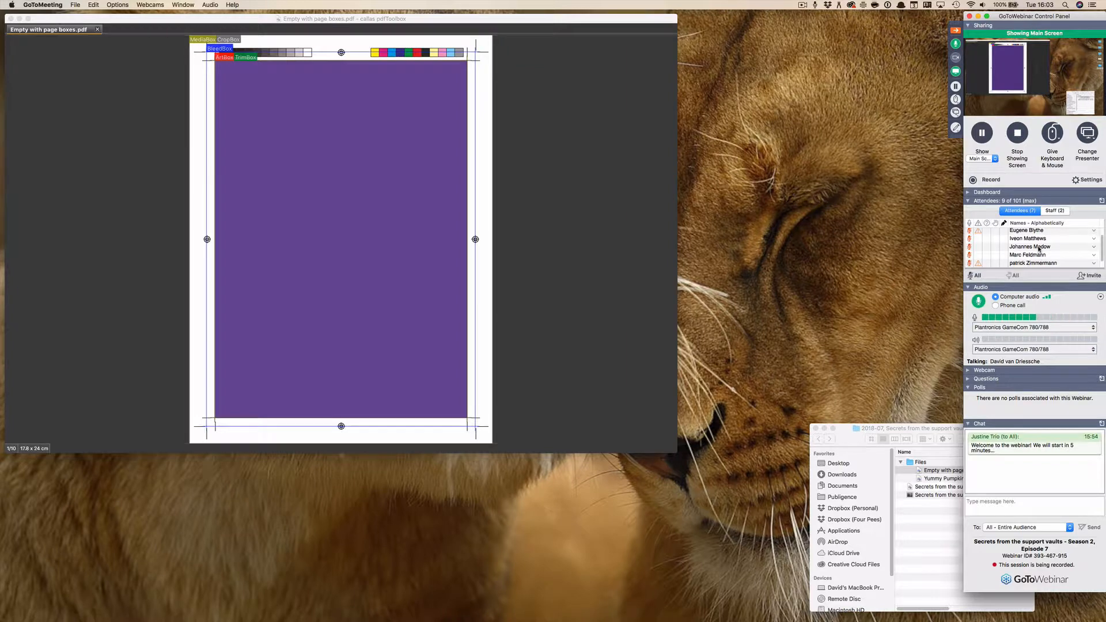
pyautogui.scroll(-1, 1040, 249)
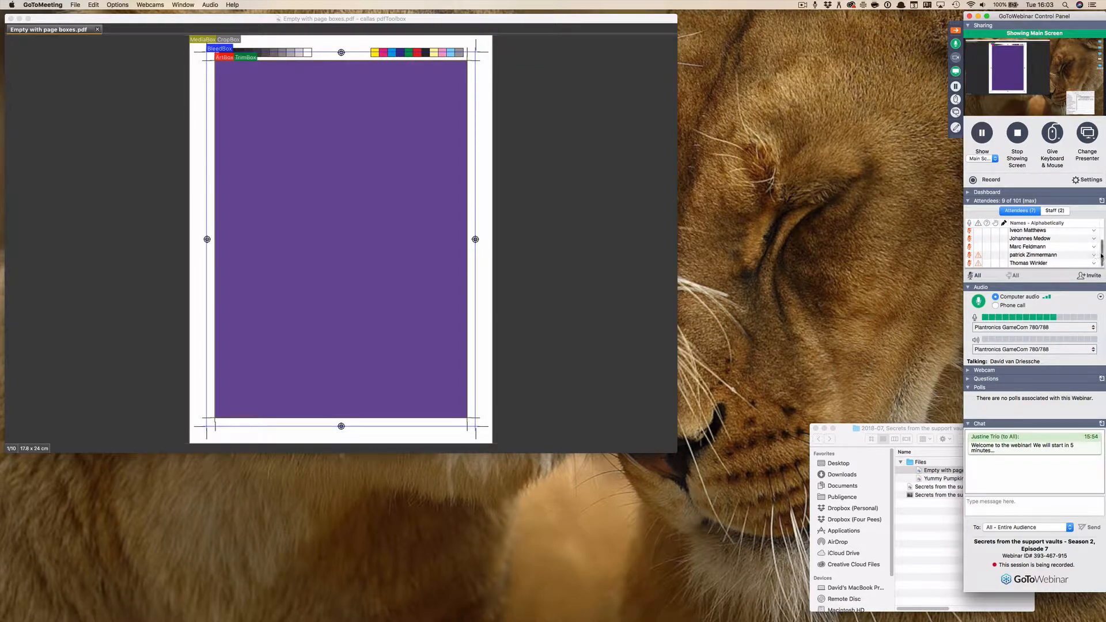
pyautogui.scroll(2, 1093, 254)
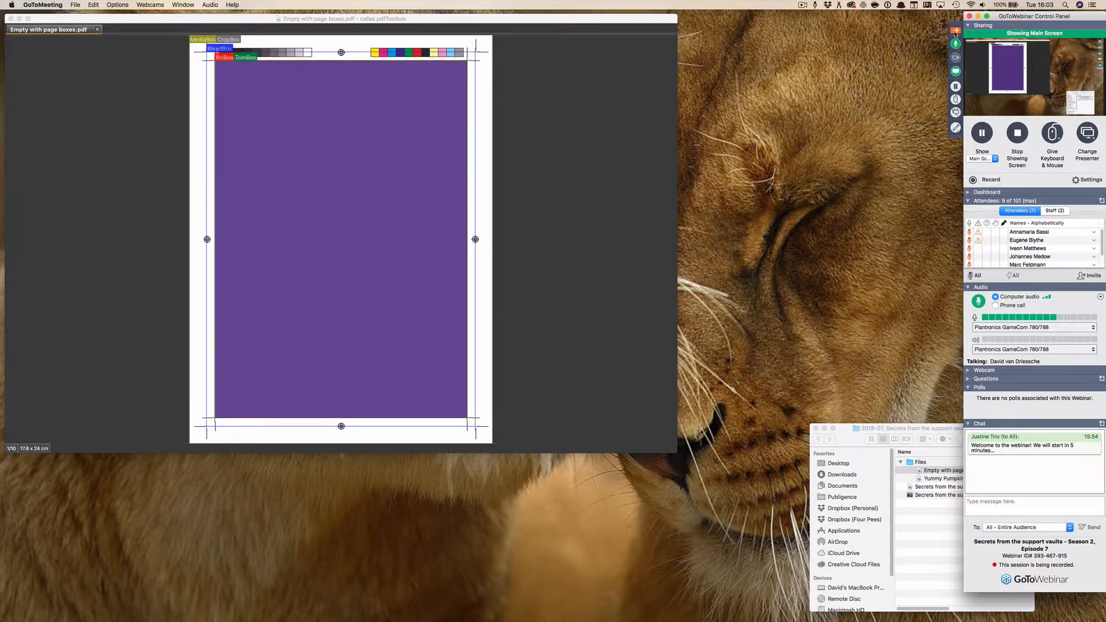
pyautogui.click(588, 132)
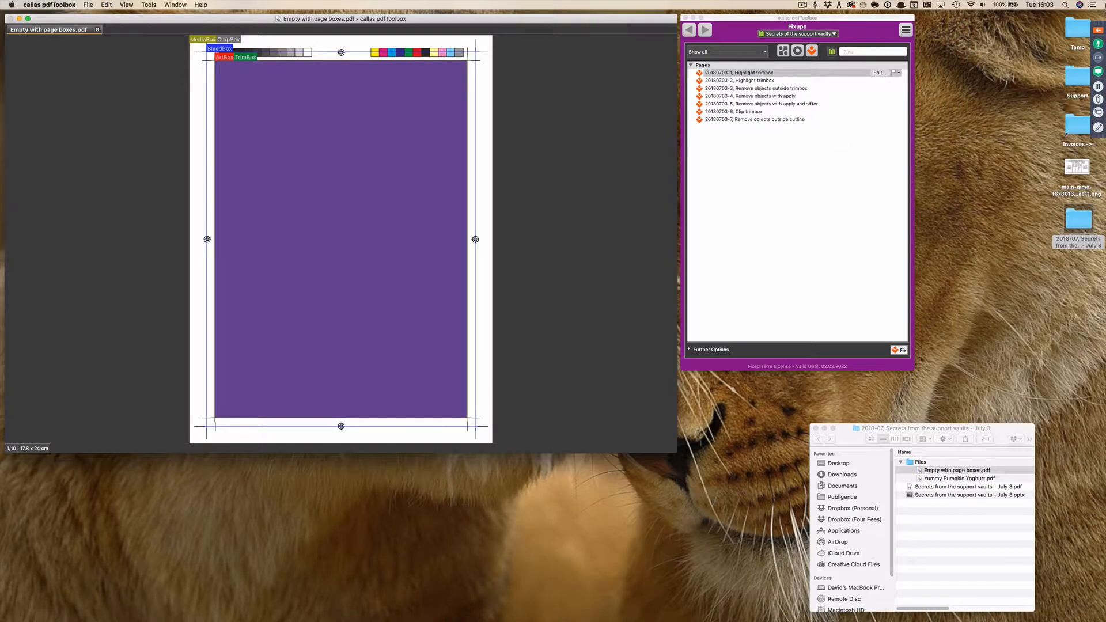
# Expand the webinar's Questions section to look for attendee questions, and collapse the control panel to return to the PDF.
pyautogui.click(1098, 30)
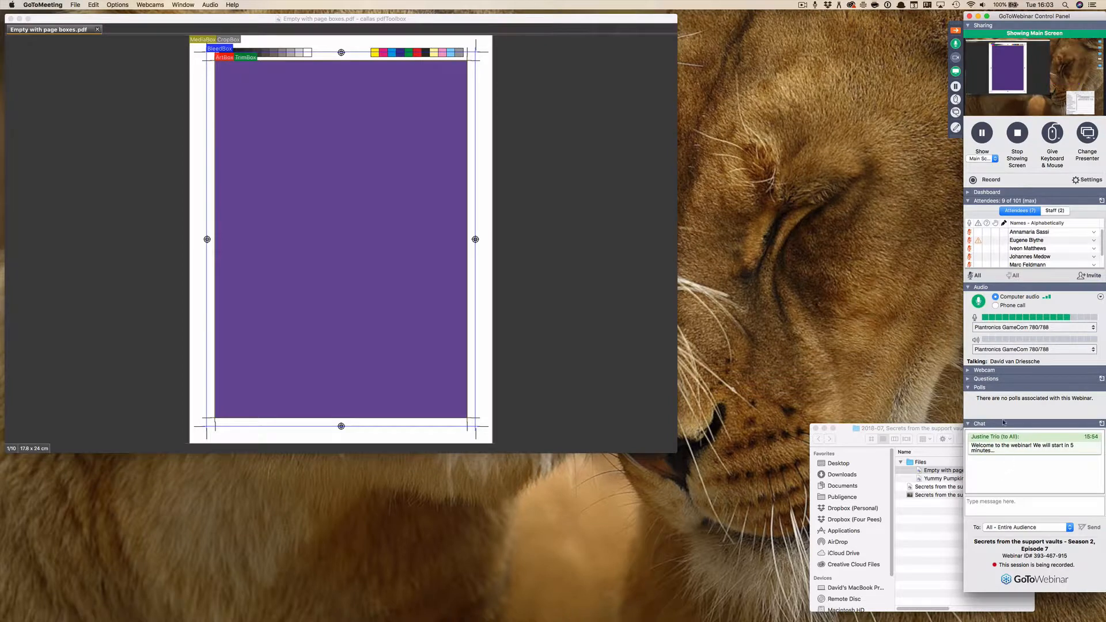
pyautogui.click(968, 379)
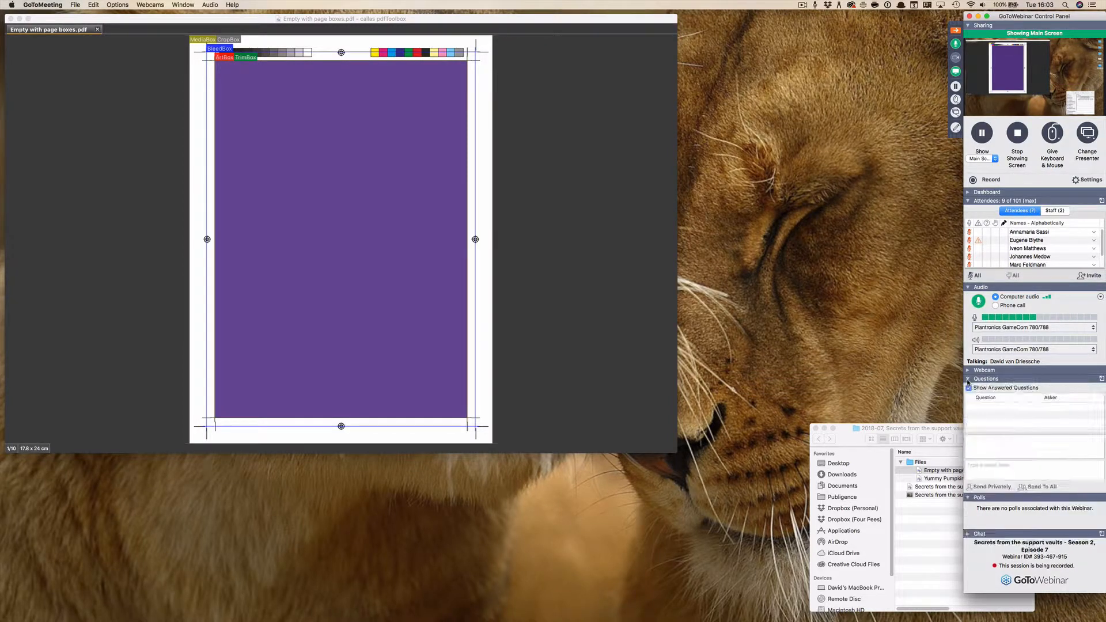
pyautogui.click(955, 30)
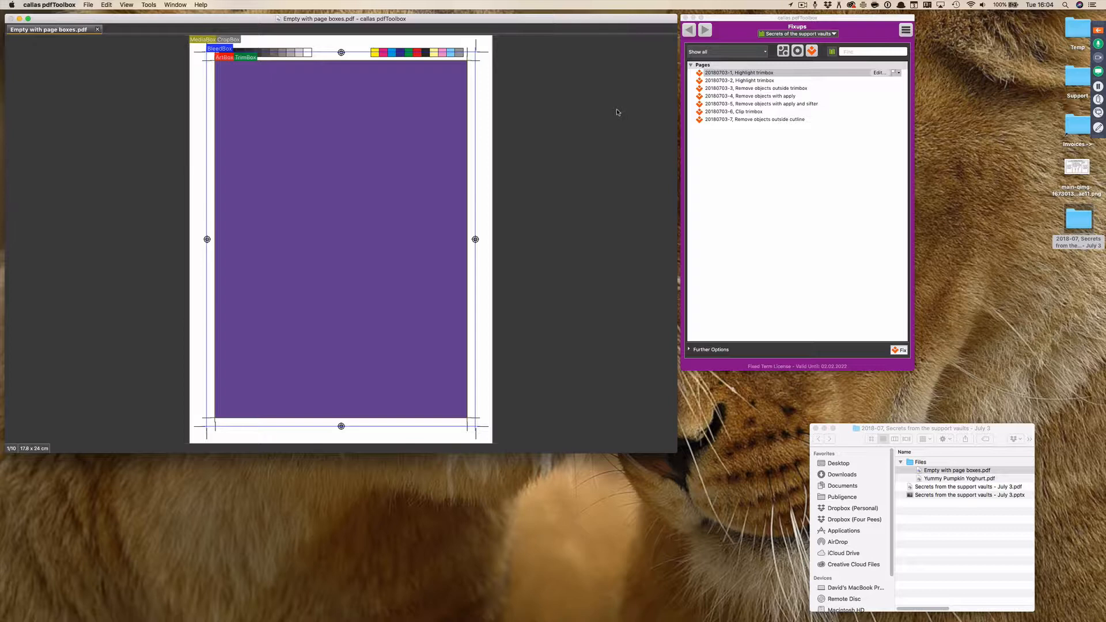
pyautogui.click(1099, 29)
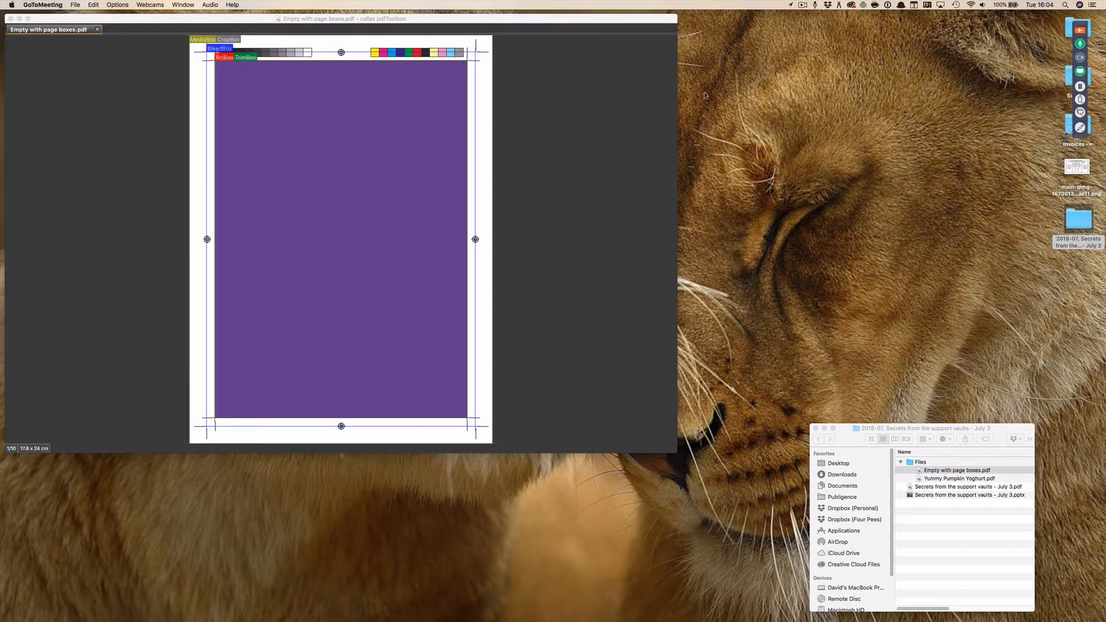
pyautogui.click(599, 106)
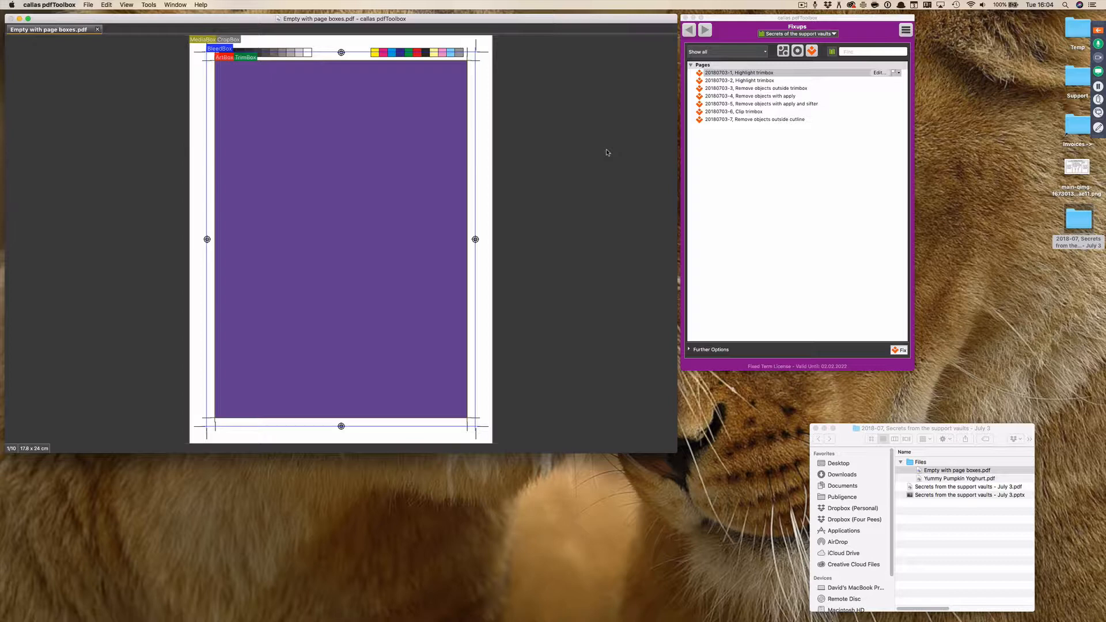
# Review the Highlighting preferences, including the visualisation of page geometry boxes, and close the preferences without saving changes.
pyautogui.scroll(-7, 607, 153)
pyautogui.scroll(4, 608, 152)
pyautogui.click(88, 5)
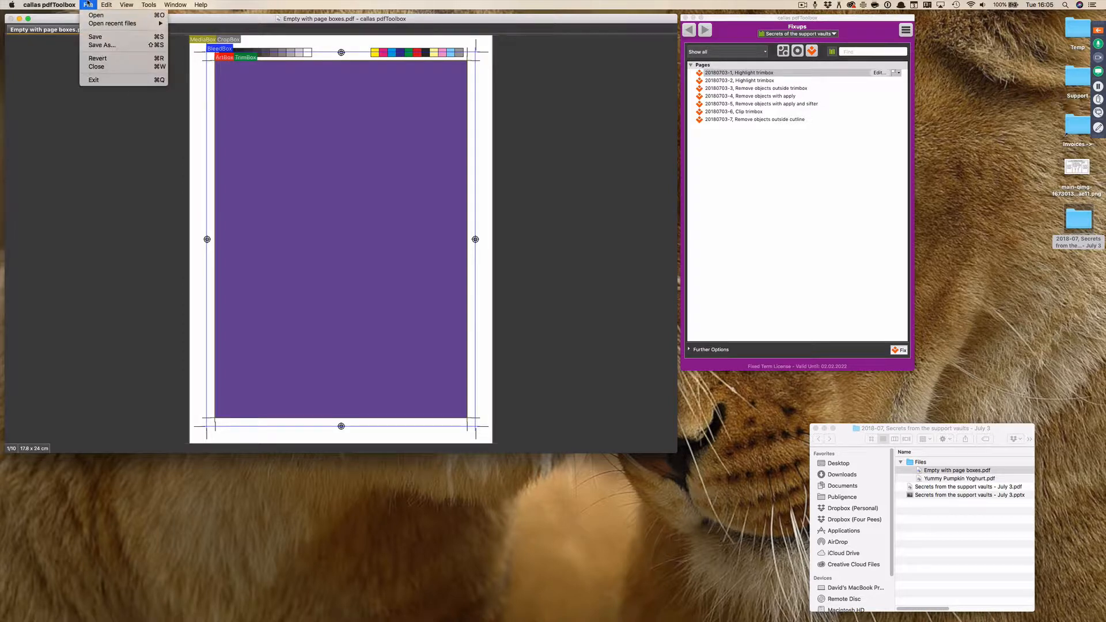
pyautogui.moveTo(49, 5)
pyautogui.click(71, 29)
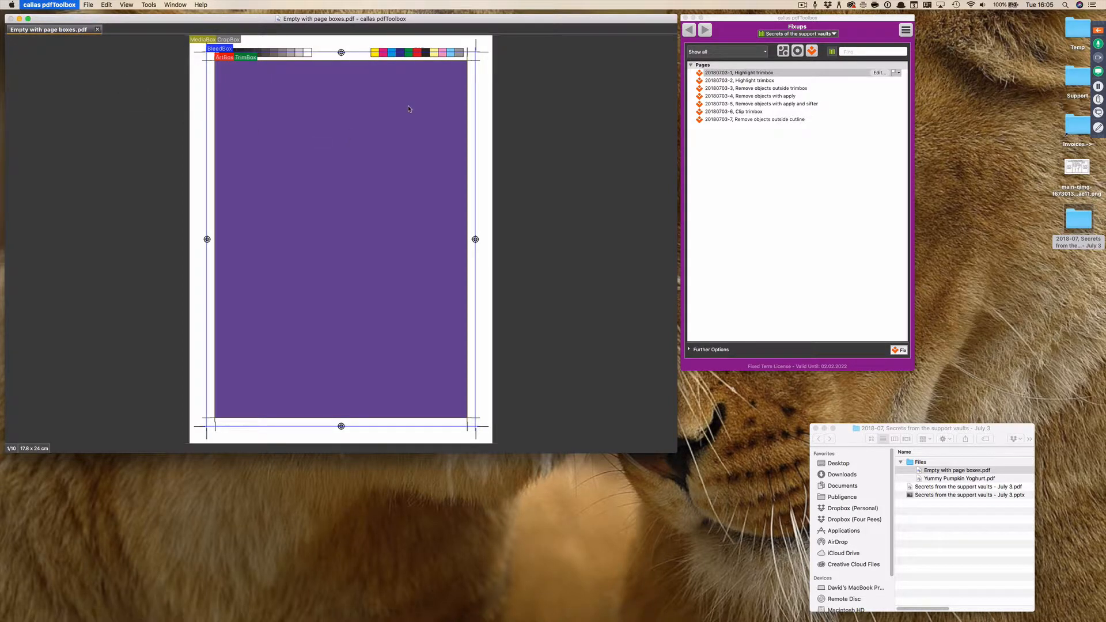
pyautogui.moveTo(360, 25); pyautogui.dragTo(532, 68)
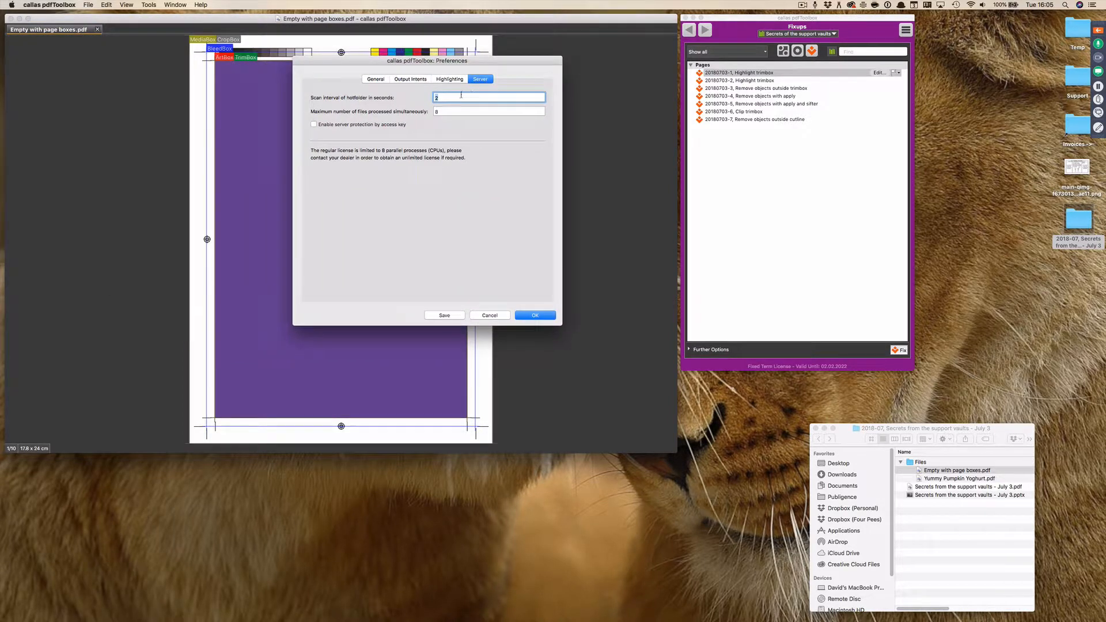
pyautogui.click(448, 80)
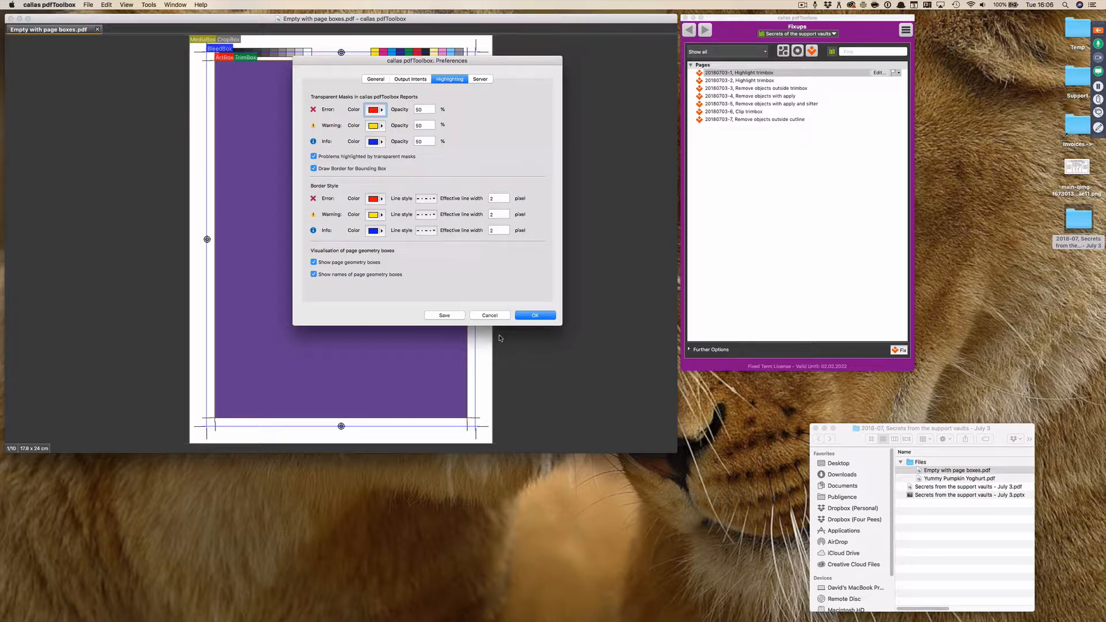
pyautogui.click(495, 315)
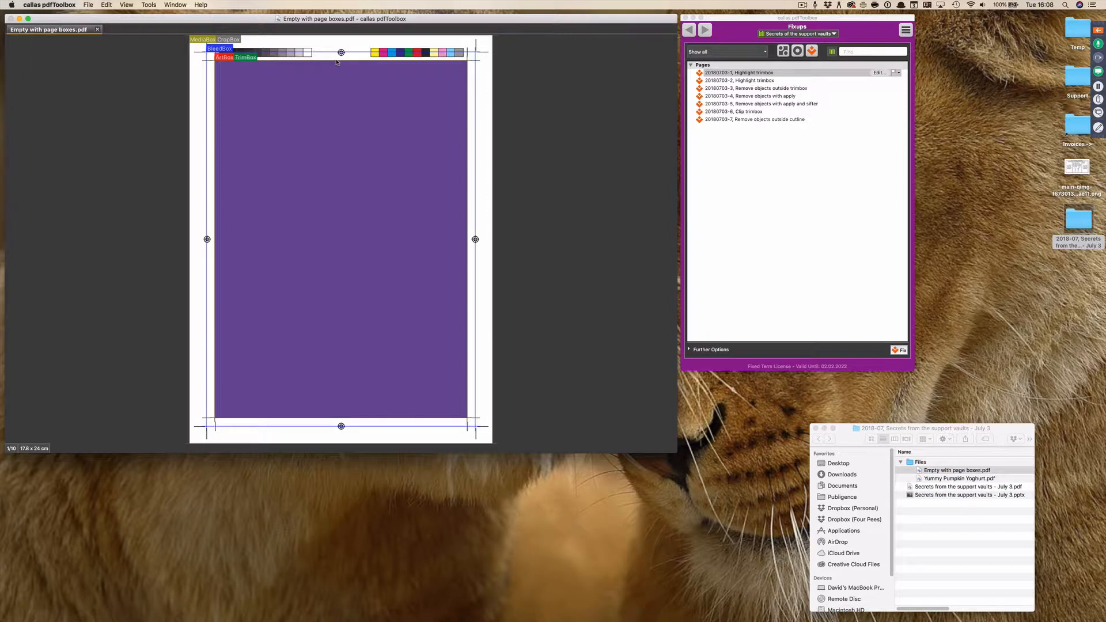
# Open the fixup "20180703-1, Highlight trimbox" for editing and examine its settings and geometry box choices, keeping TrimBox.
pyautogui.click(772, 75)
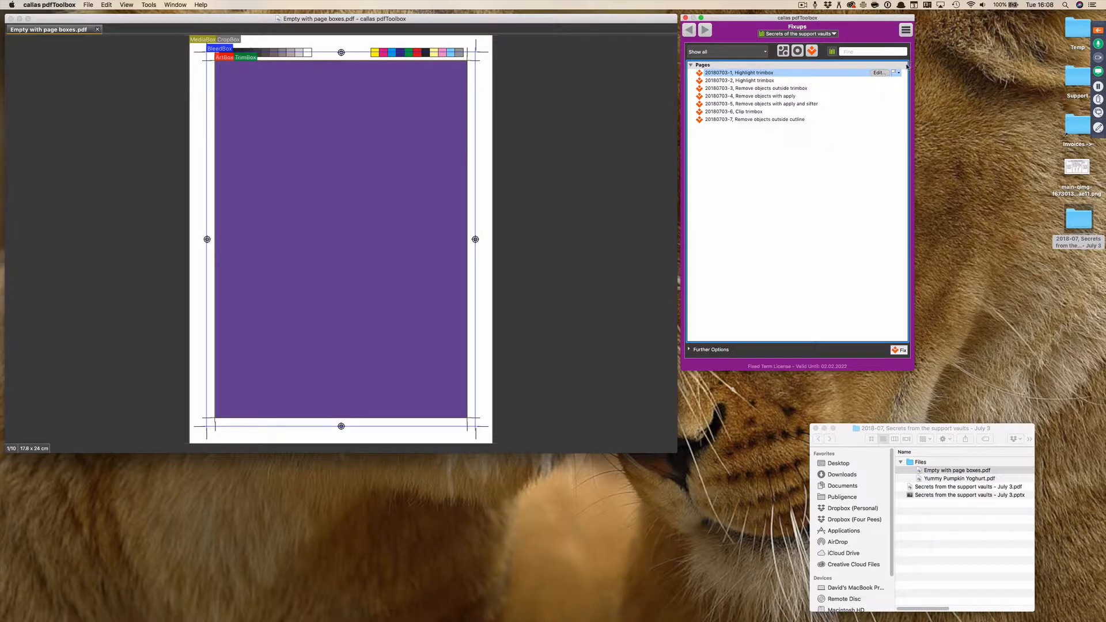
pyautogui.click(877, 73)
pyautogui.moveTo(640, 29); pyautogui.dragTo(664, 38)
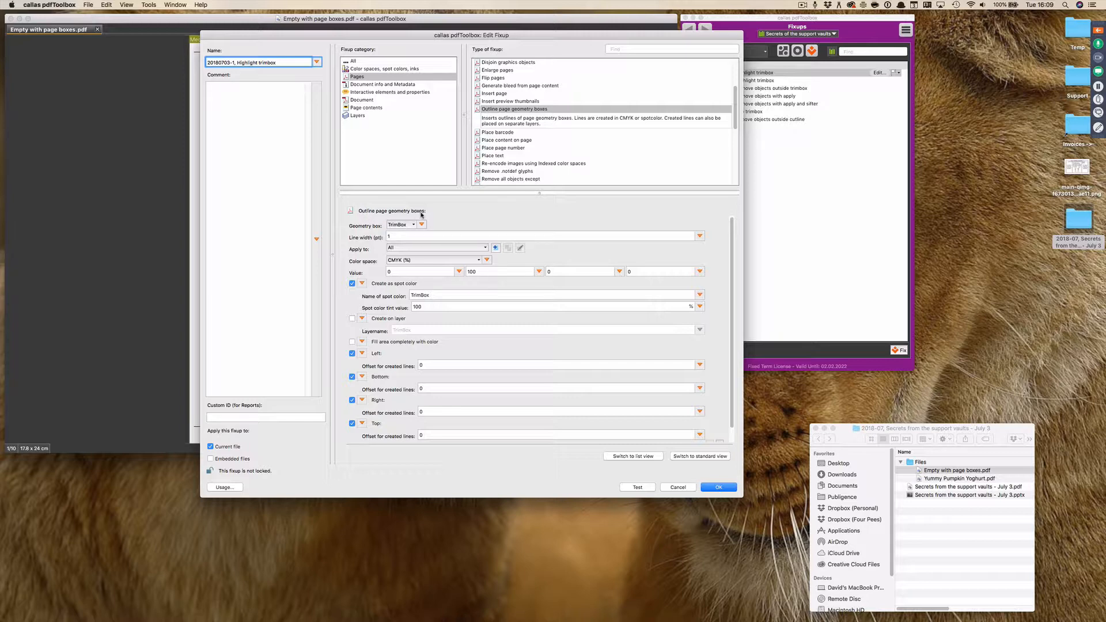
pyautogui.scroll(-2, 732, 253)
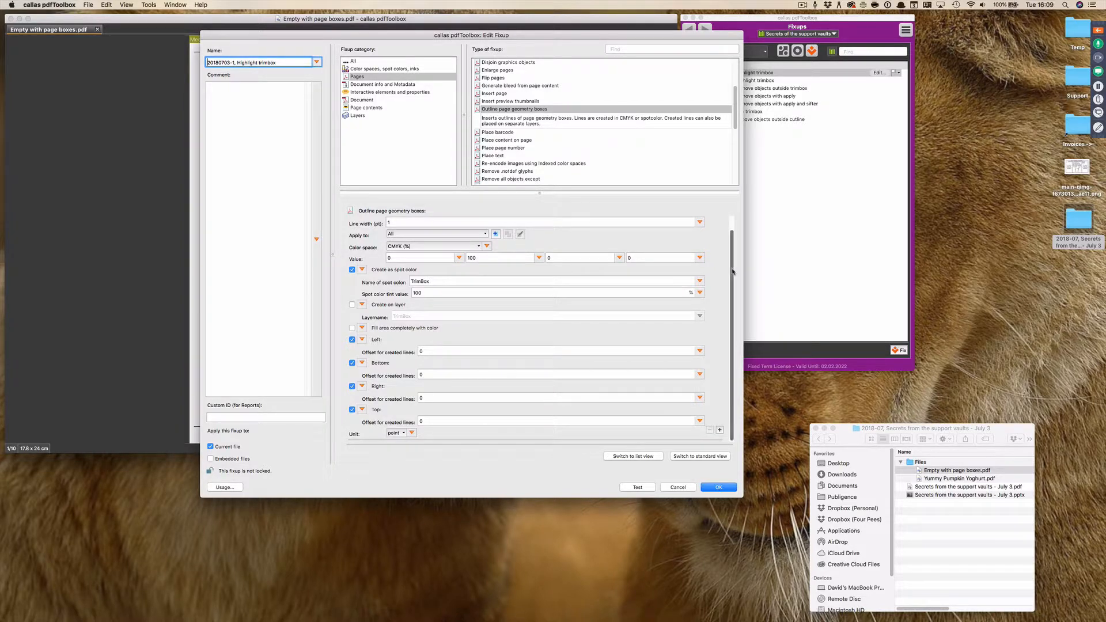
pyautogui.scroll(2, 733, 272)
pyautogui.click(410, 224)
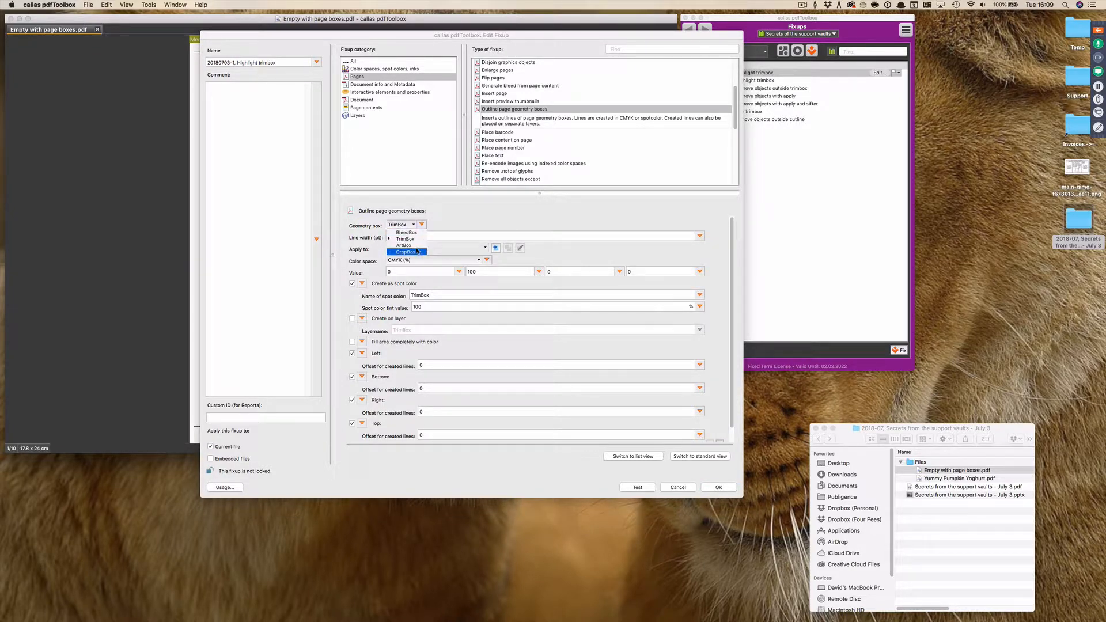
pyautogui.click(456, 222)
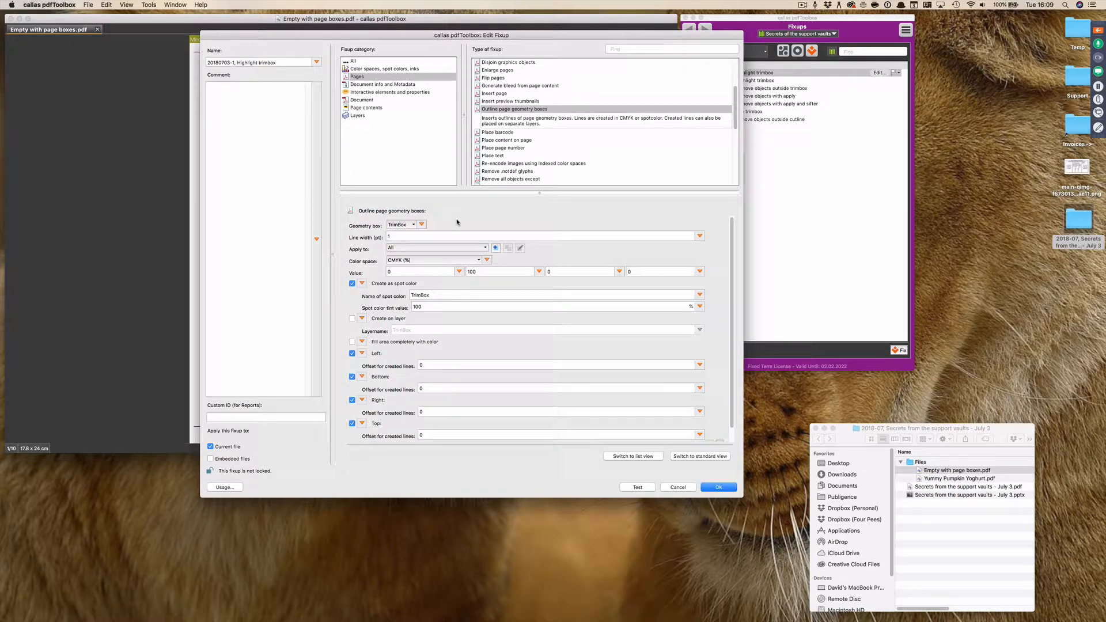
# Set the line width of the TrimBox outline to 5 pt.
pyautogui.moveTo(731, 227); pyautogui.dragTo(730, 241)
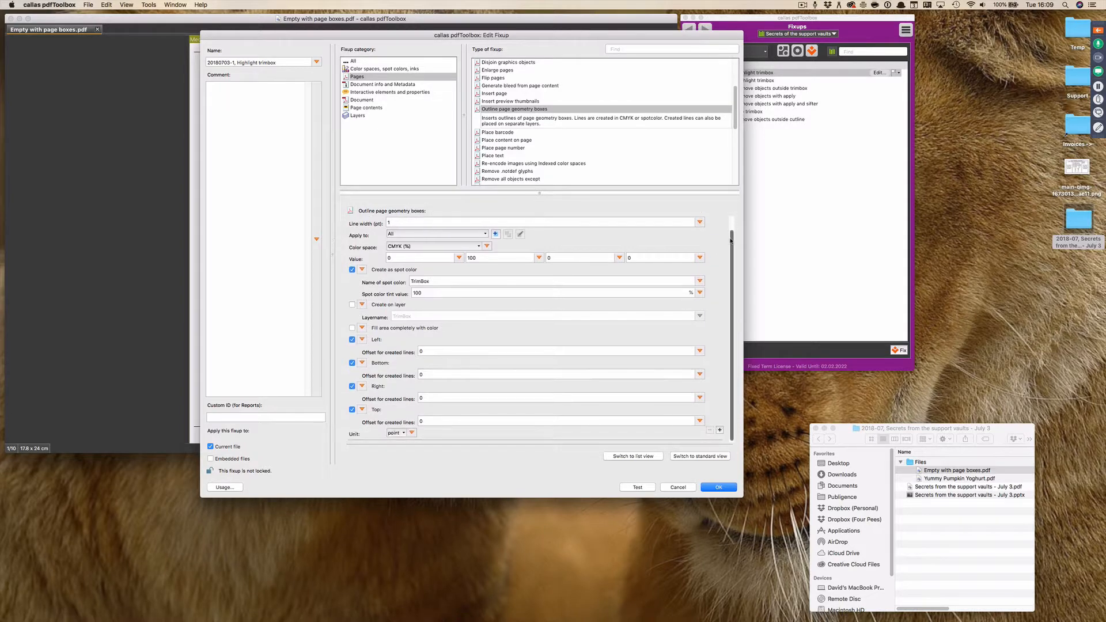
pyautogui.click(387, 223)
pyautogui.write('5')
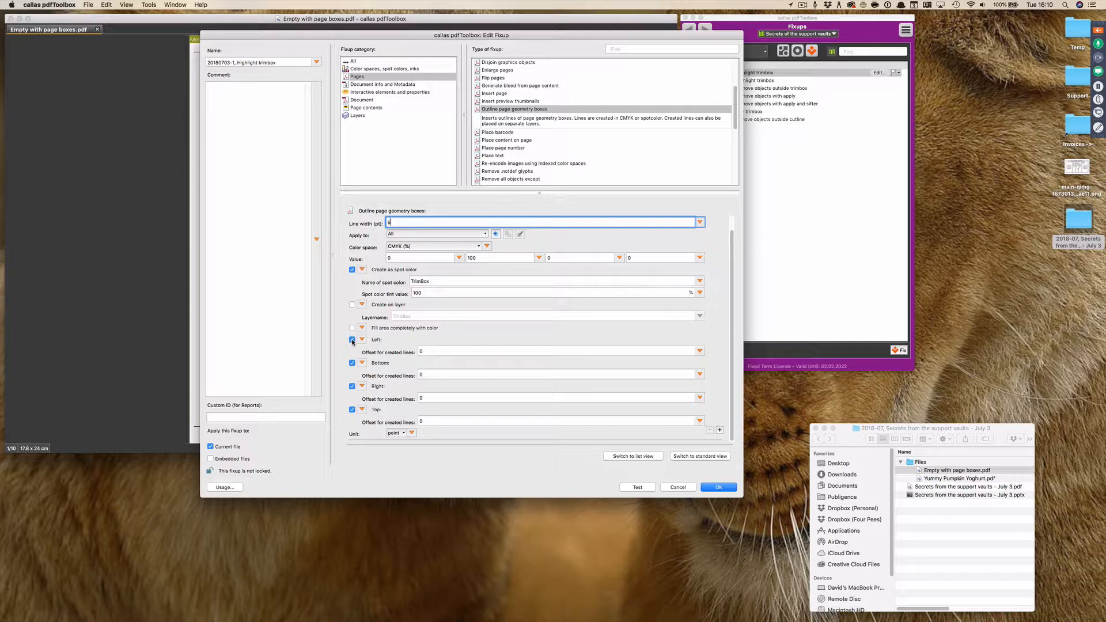
# Turn the left and right lines of the outline off and back on.
pyautogui.click(352, 340)
pyautogui.click(352, 386)
pyautogui.click(352, 339)
pyautogui.click(352, 385)
# Set the unit for the line offsets to mm and put the left line's offset back to 0 after trying 10.
pyautogui.click(396, 432)
pyautogui.click(406, 455)
pyautogui.click(419, 352)
pyautogui.write('10')
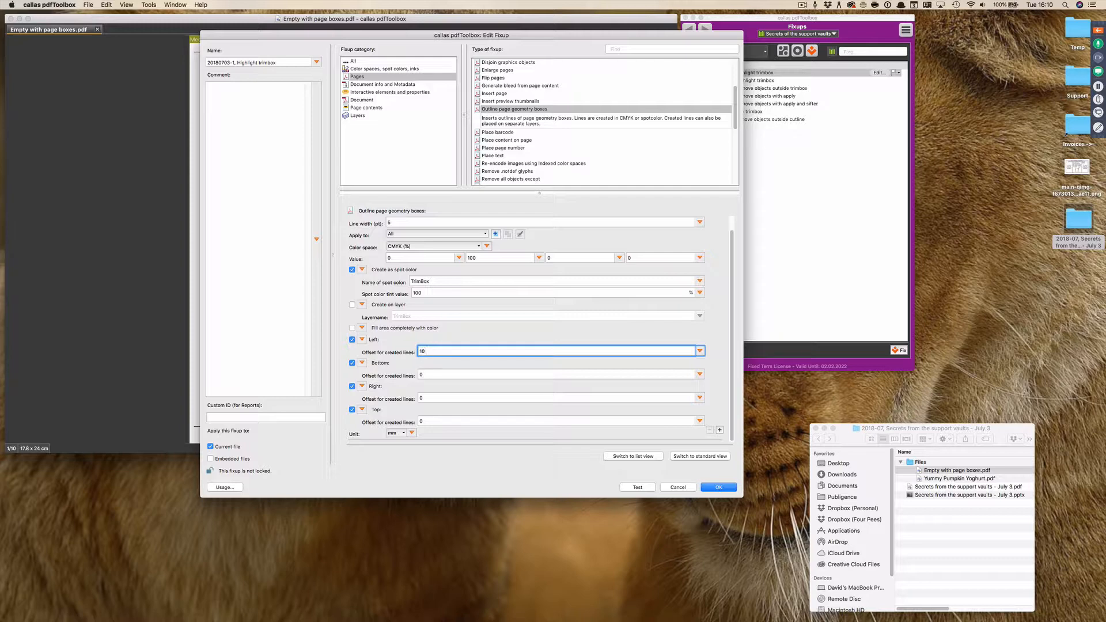
pyautogui.press('BackSpace')
pyautogui.scroll(2, 733, 270)
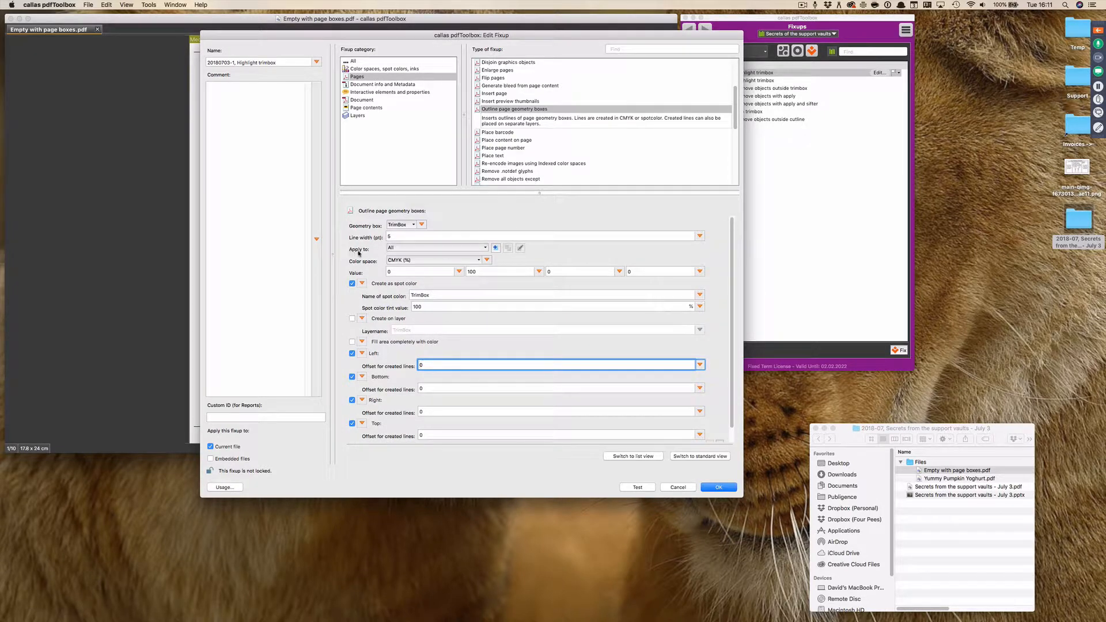
# Create a new check for the fixup's Apply to filter, using the property Sequential page number equal to 1.
pyautogui.click(408, 250)
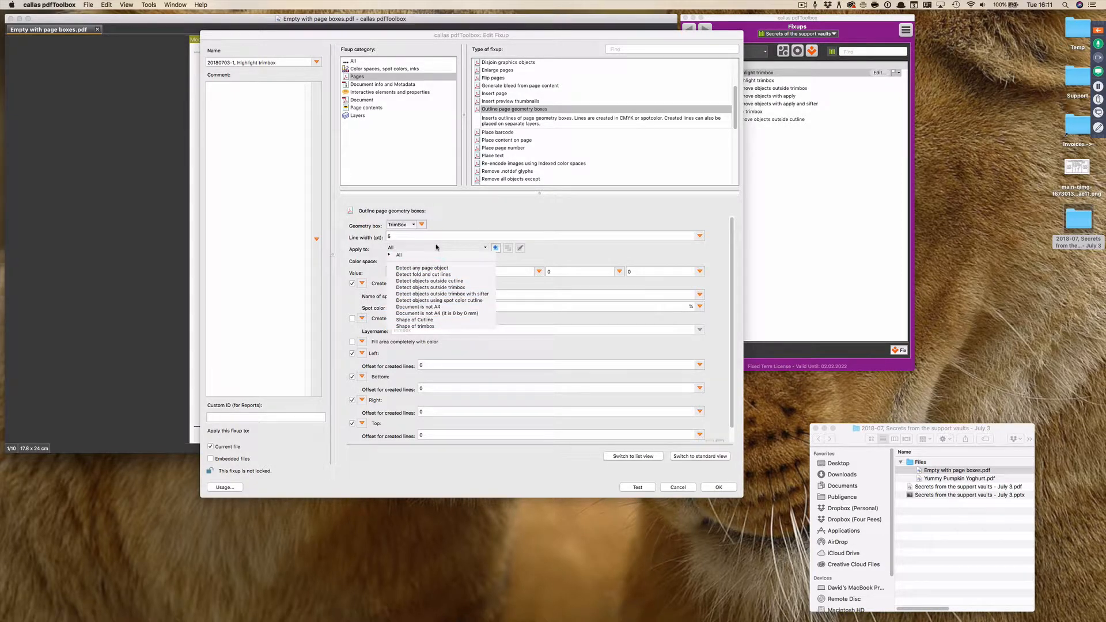
pyautogui.click(557, 263)
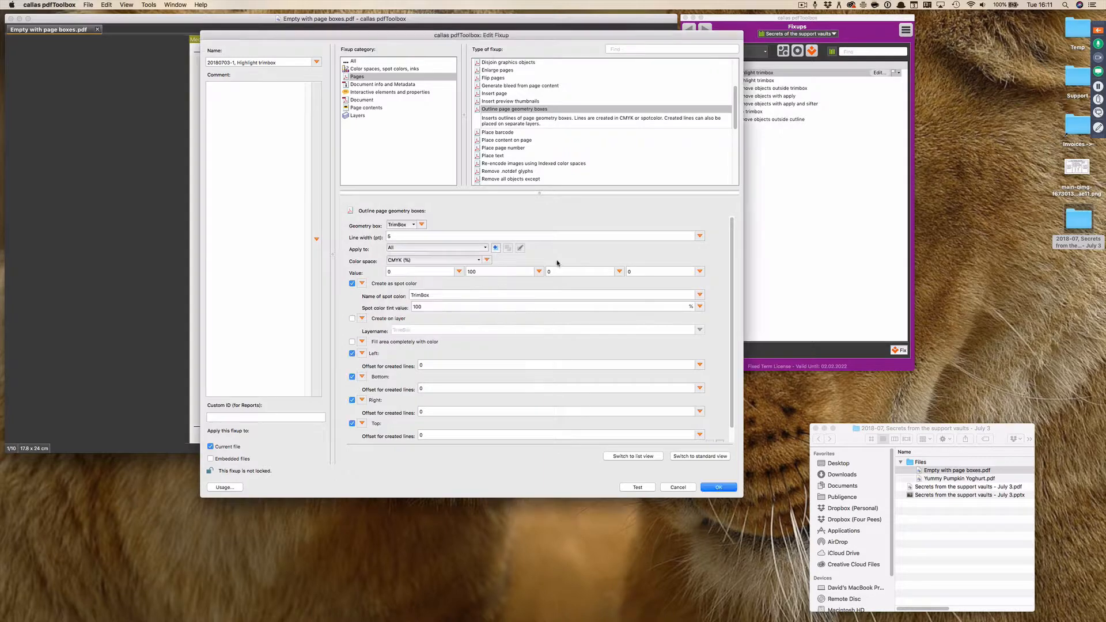
pyautogui.click(496, 249)
pyautogui.click(718, 45)
pyautogui.write('sequen')
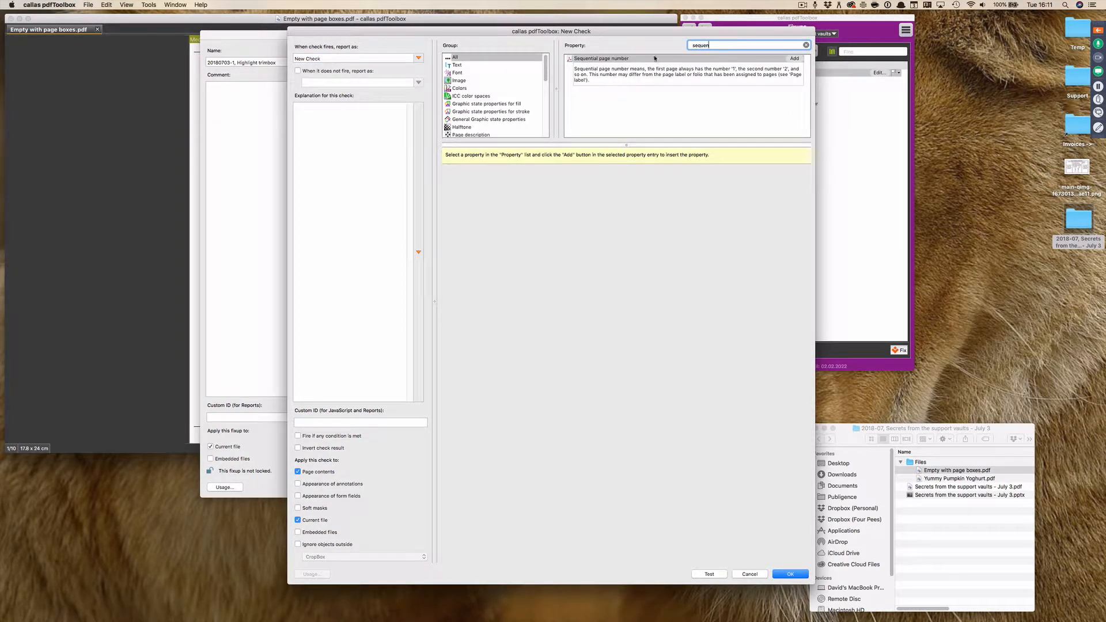
pyautogui.doubleClick(614, 60)
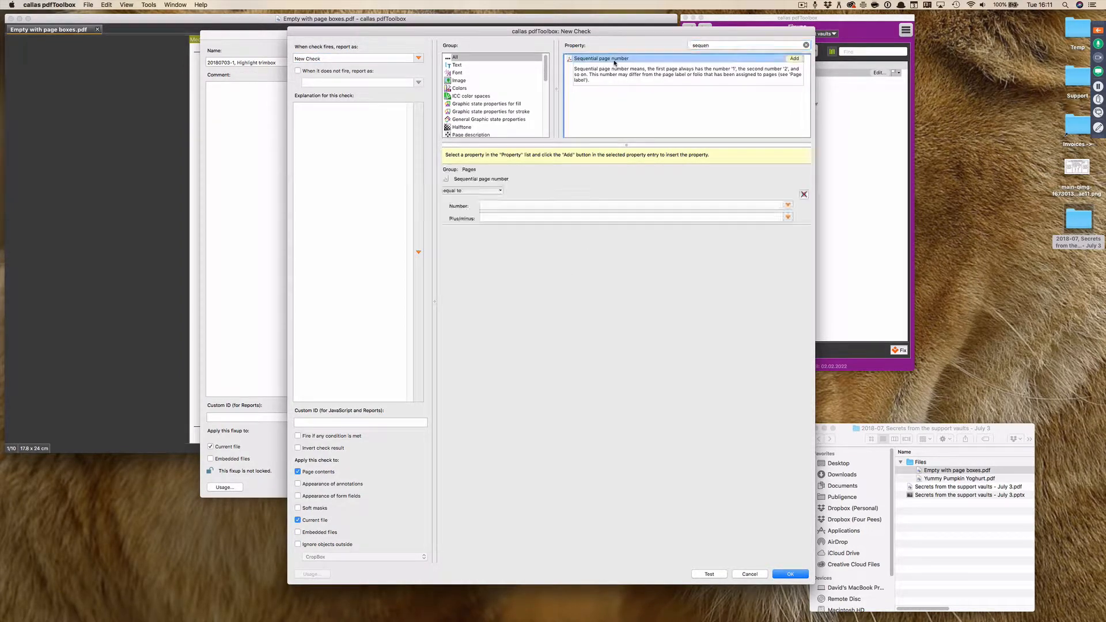
pyautogui.click(496, 205)
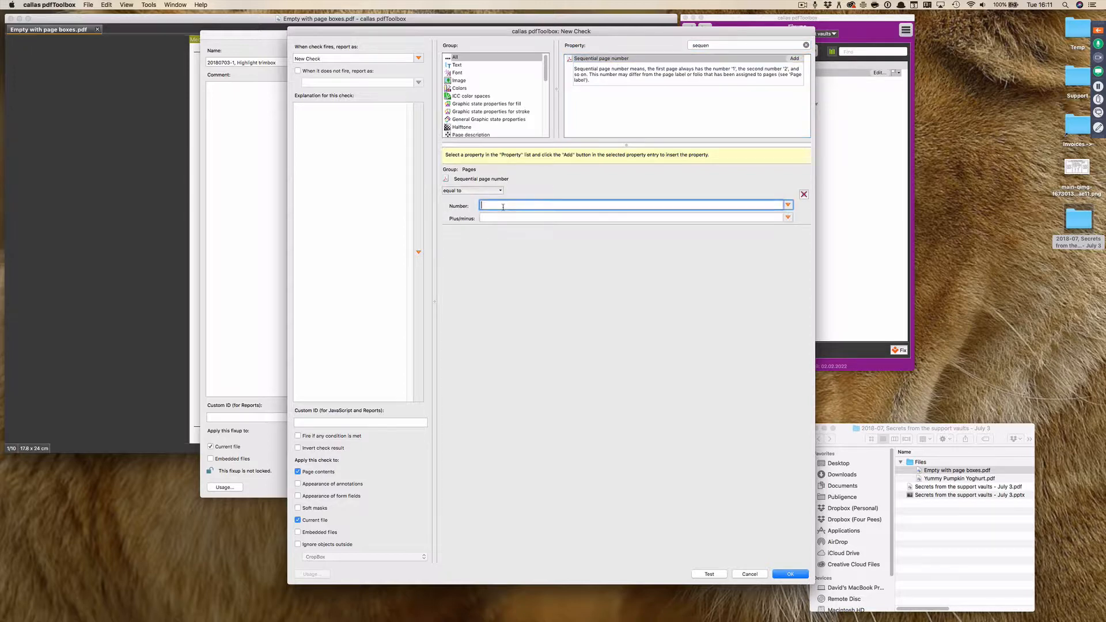
# Name the new check "Detect first page" and confirm it as the fixup's Apply to filter.
pyautogui.click(330, 59)
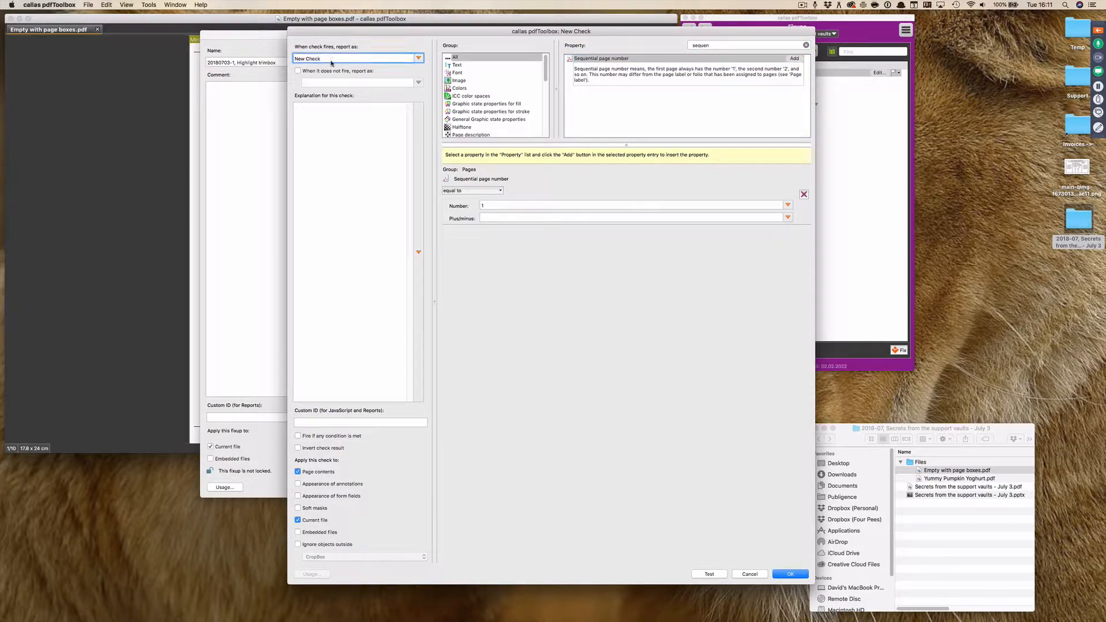
pyautogui.write('Detect first page')
pyautogui.click(797, 574)
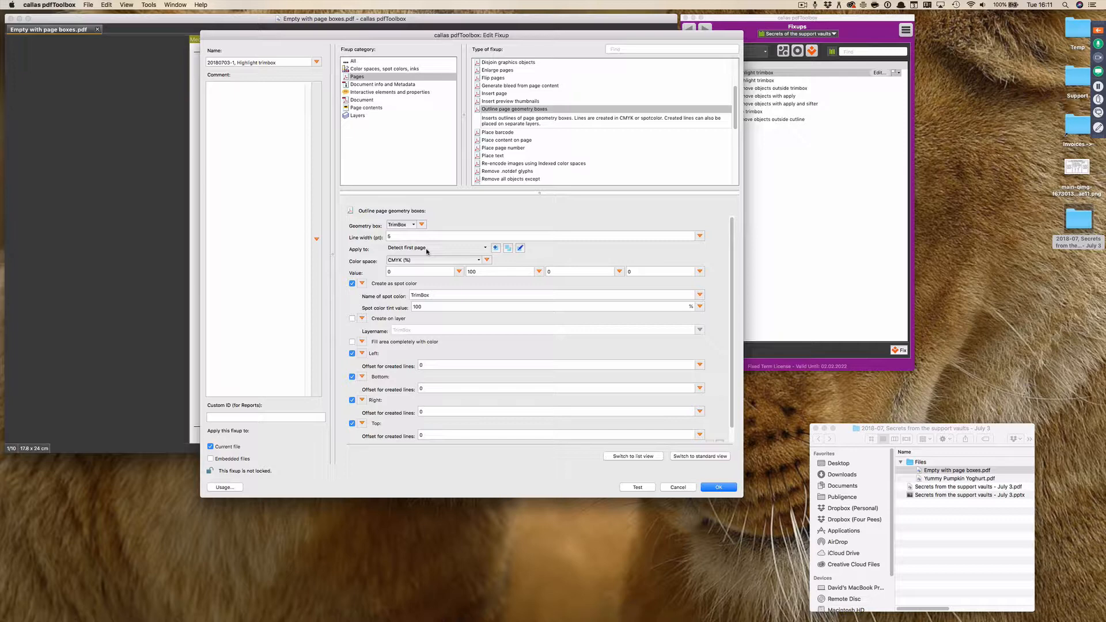
# Set the fixup to apply to All and test it on the open PDF.
pyautogui.click(426, 251)
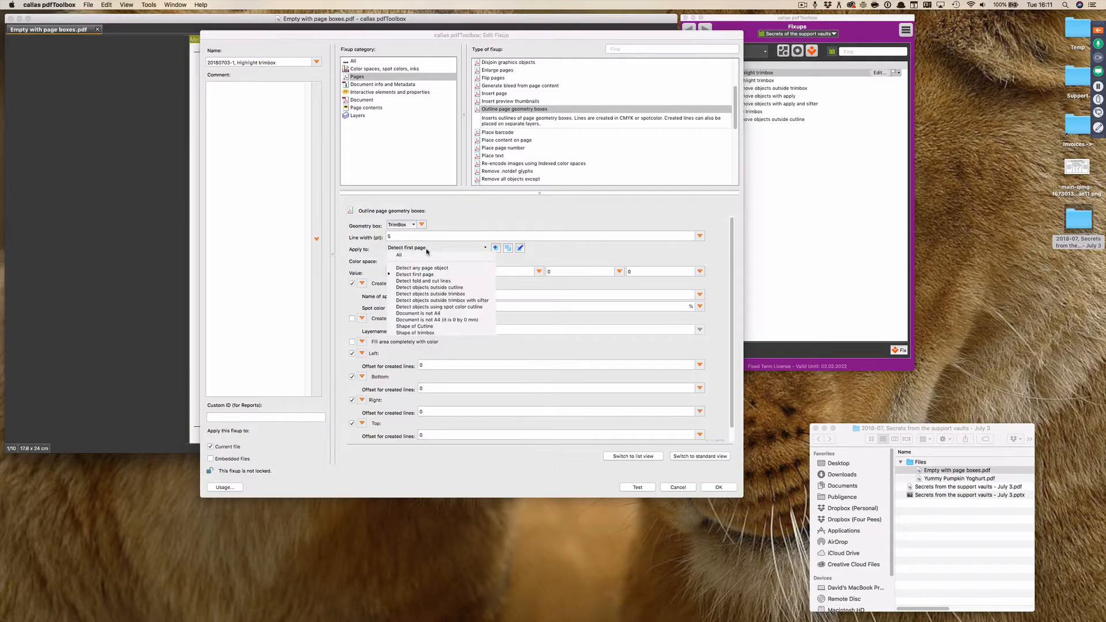
pyautogui.click(438, 255)
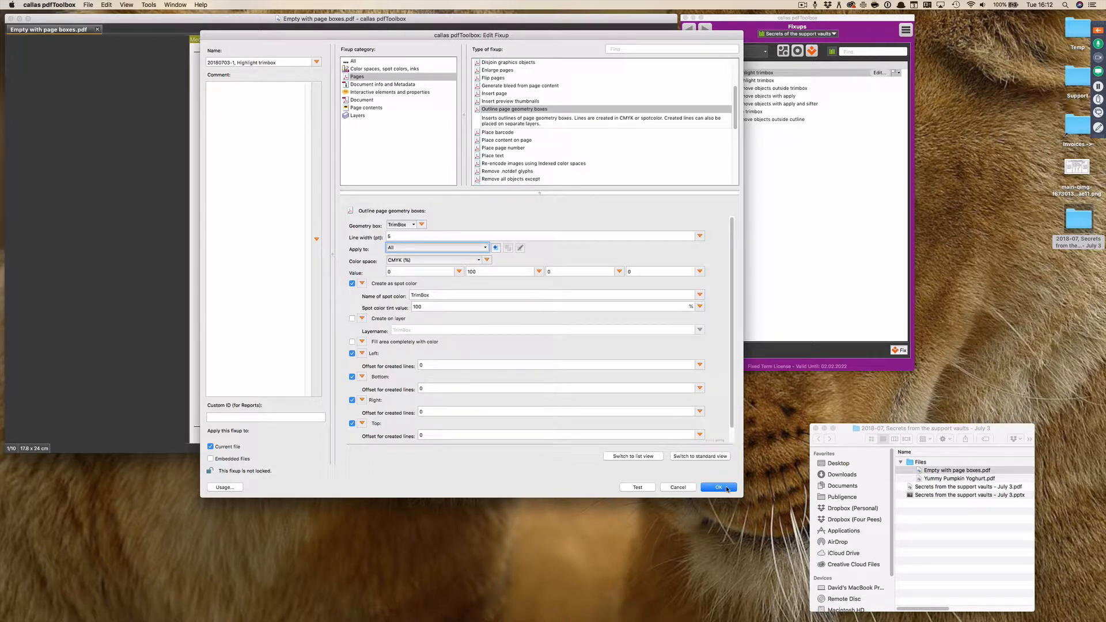
pyautogui.click(652, 489)
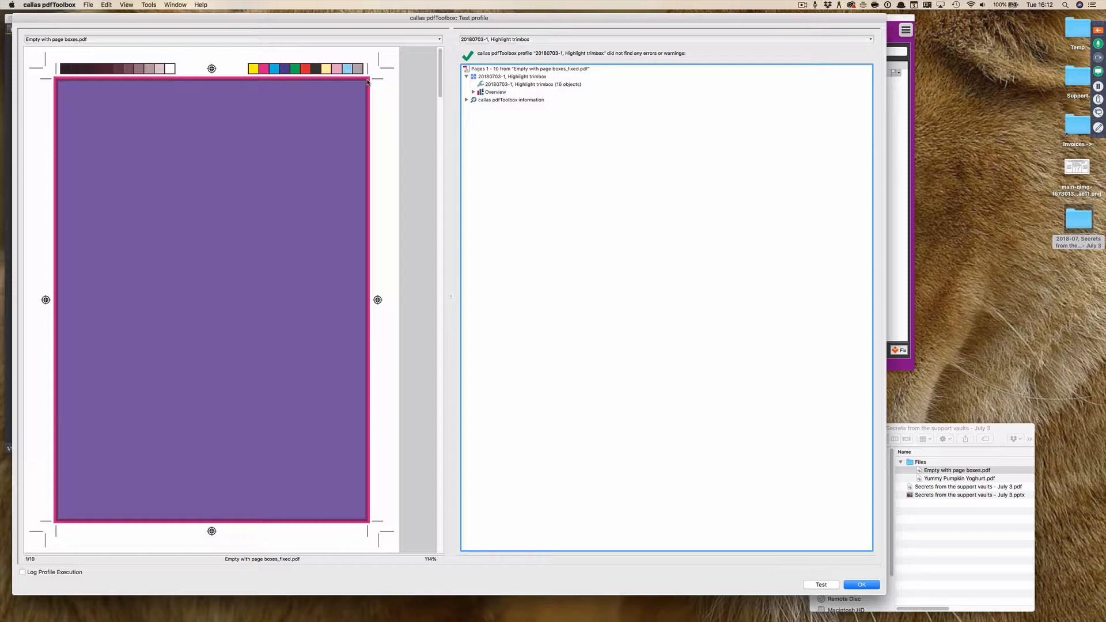
# Close the test results and save the edited "20180703-1, Highlight trimbox" fixup, selecting it in the fixup list.
pyautogui.click(859, 584)
pyautogui.click(712, 491)
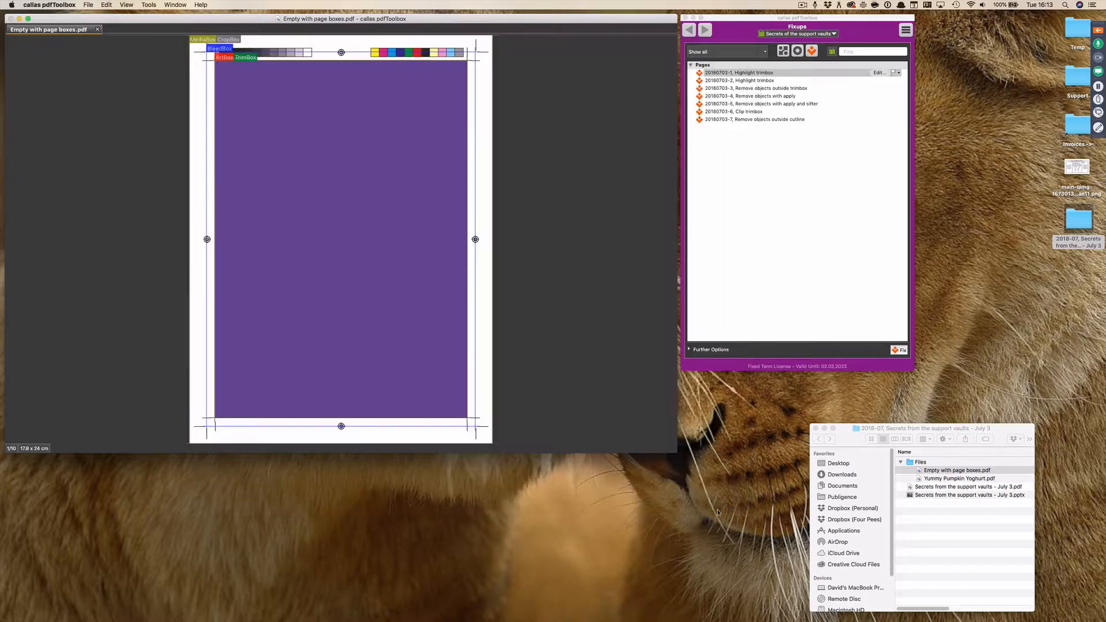
pyautogui.click(777, 73)
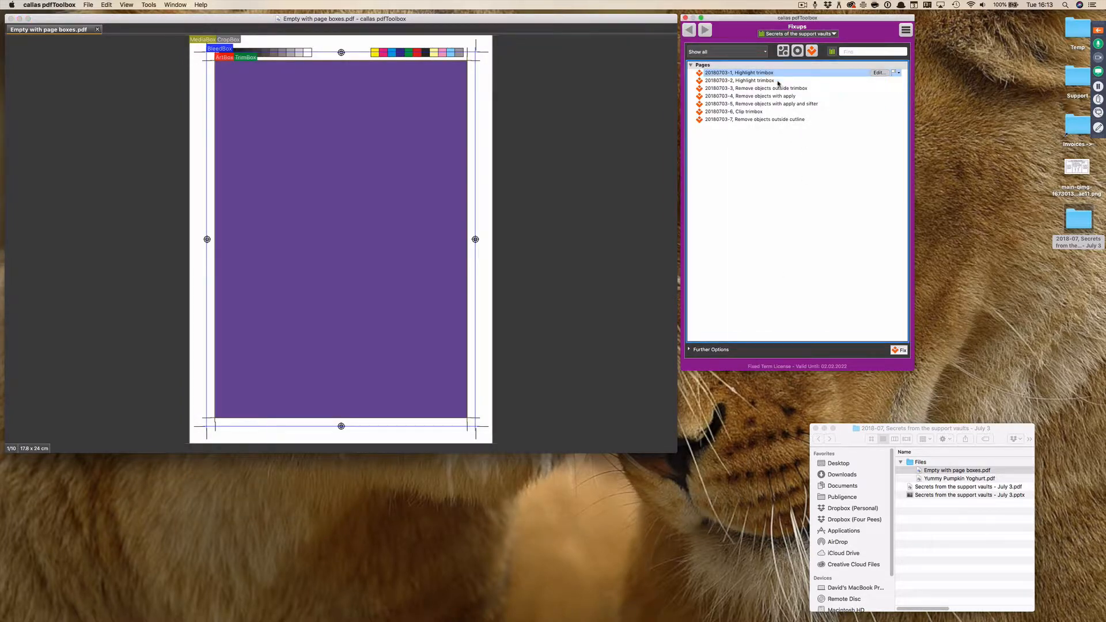
# Open the "20180703-2, Highlight trimbox" fixup for editing and review the sources offered for creating the shape.
pyautogui.click(777, 81)
pyautogui.click(775, 74)
pyautogui.click(772, 81)
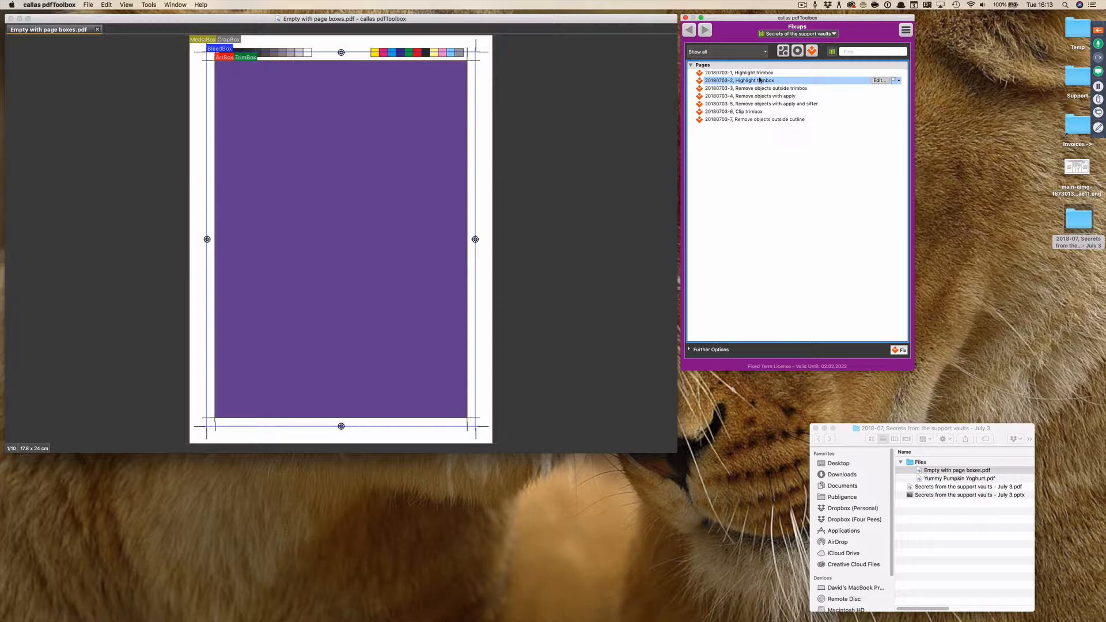
pyautogui.click(879, 81)
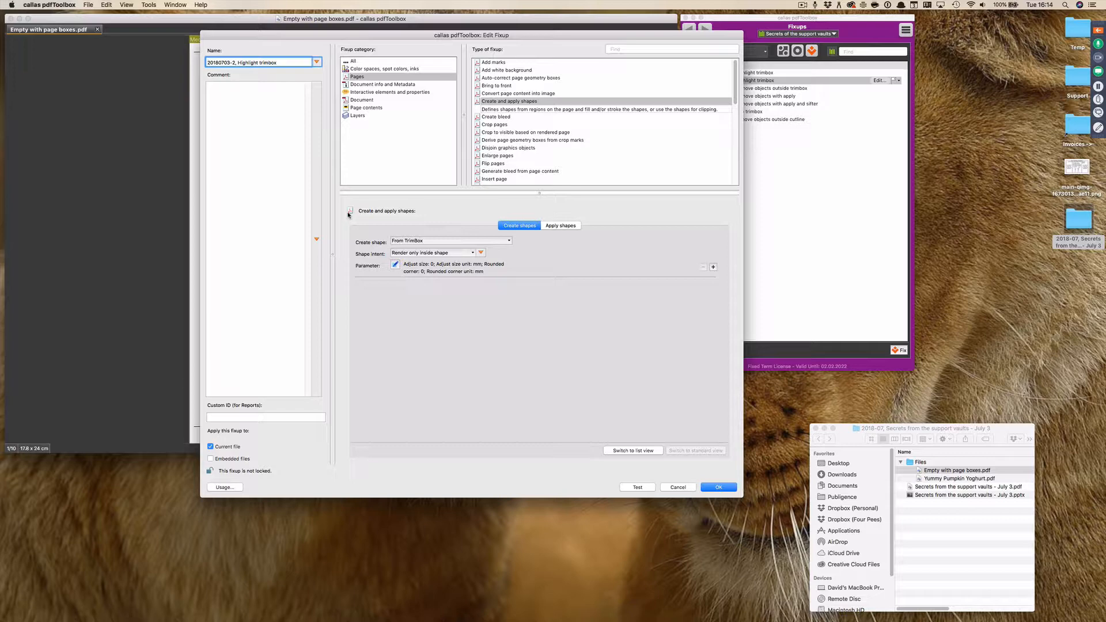
pyautogui.click(507, 242)
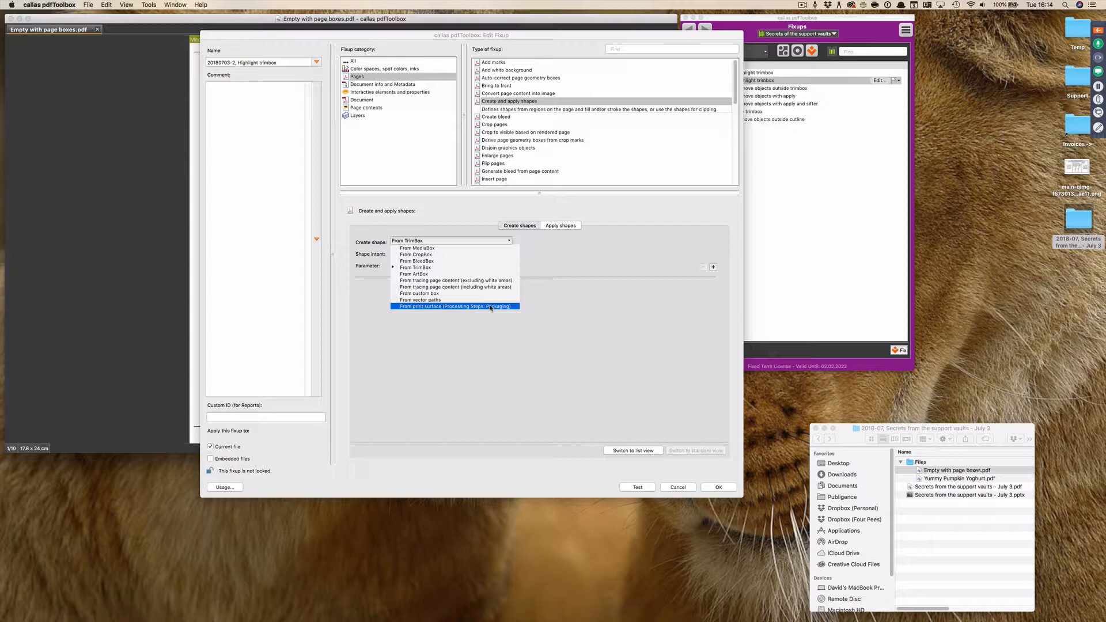
pyautogui.click(558, 296)
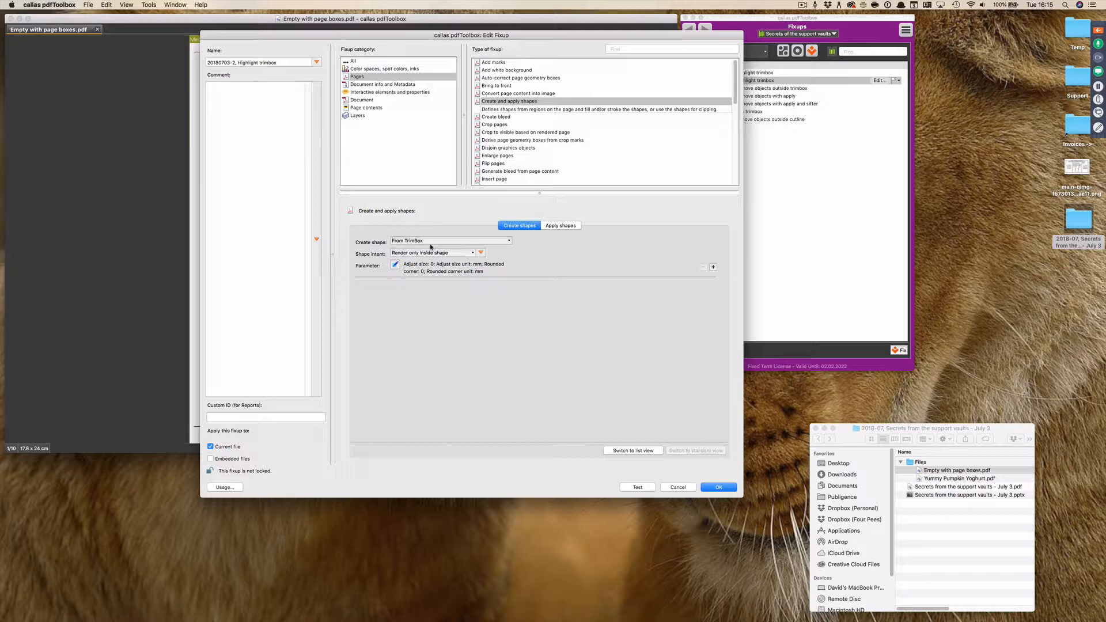
# Set the rounded corner of the shape created from the TrimBox to 5 mm.
pyautogui.click(395, 266)
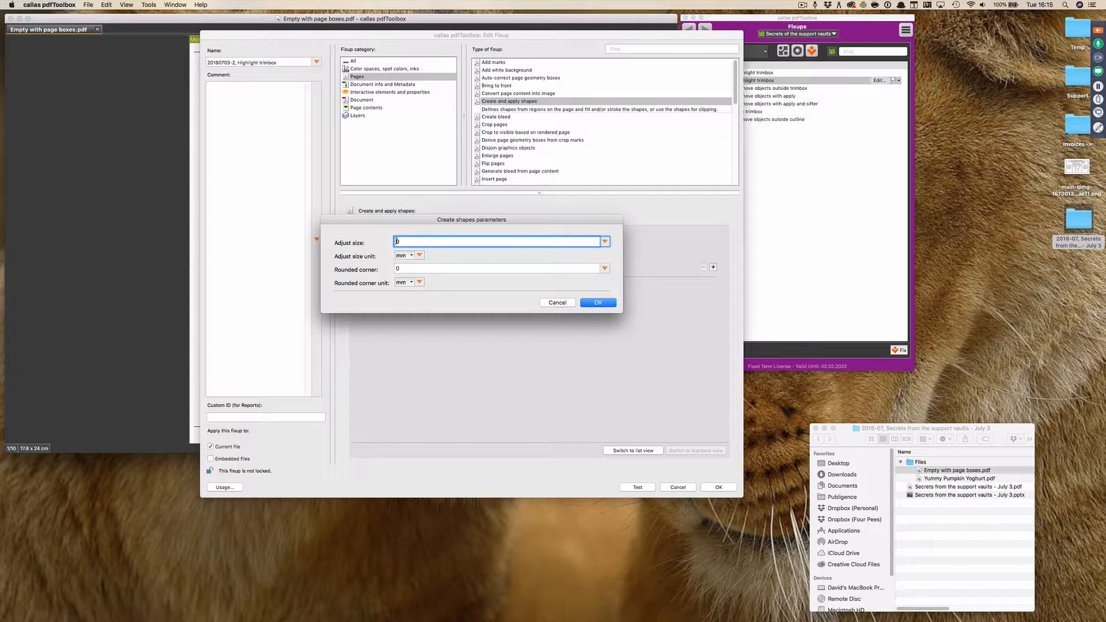
pyautogui.click(406, 269)
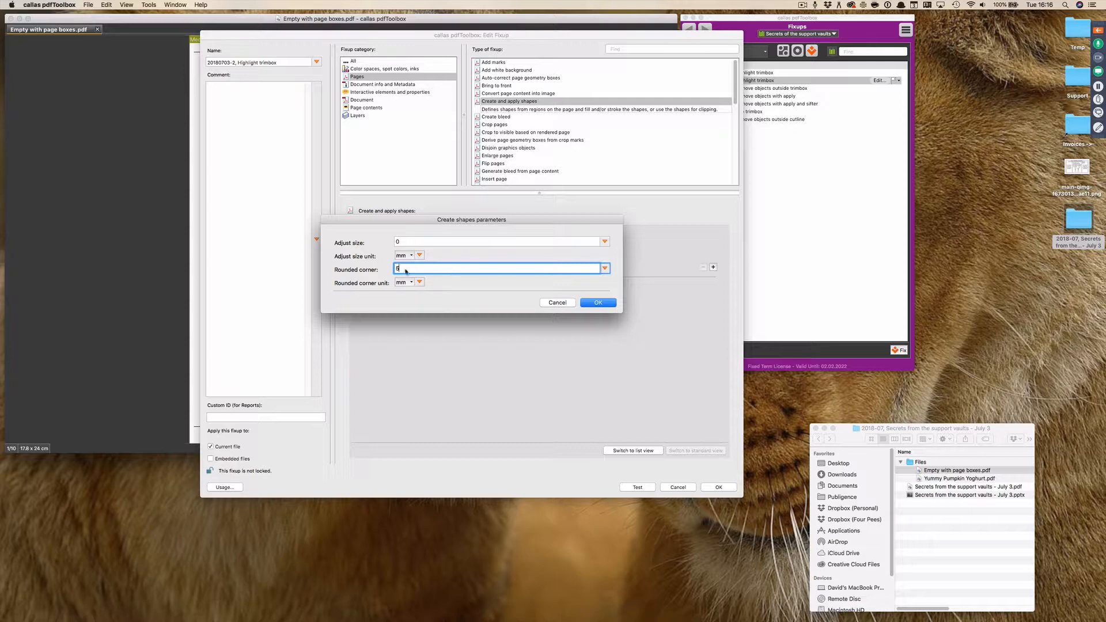
pyautogui.click(596, 302)
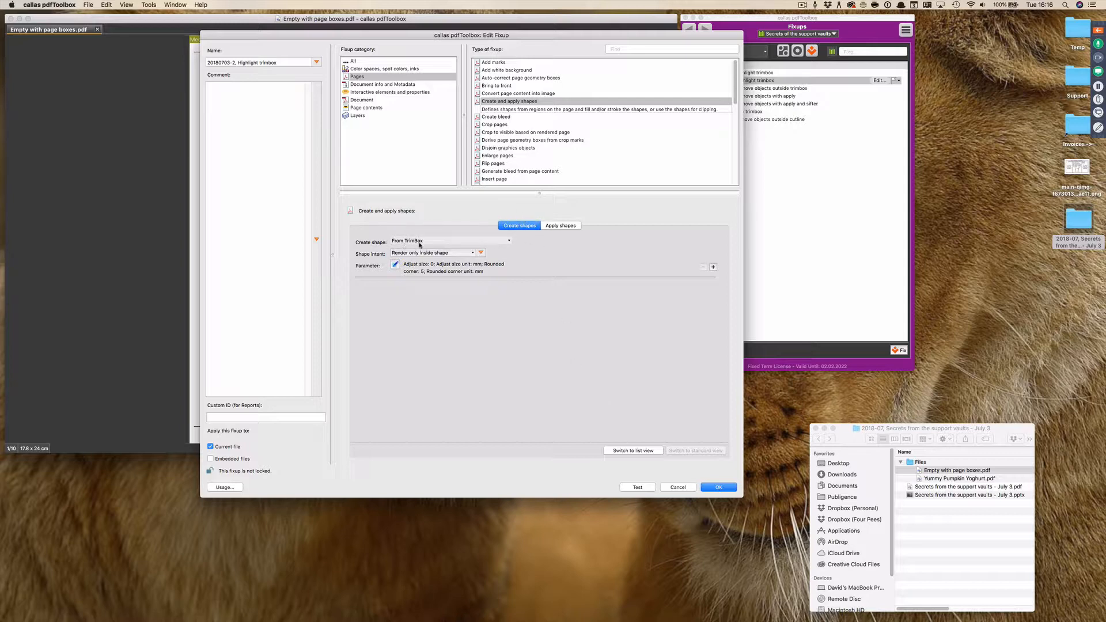
# Review the fixup's Apply shapes parameters, checking the opacity settings for fill and stroke.
pyautogui.click(561, 229)
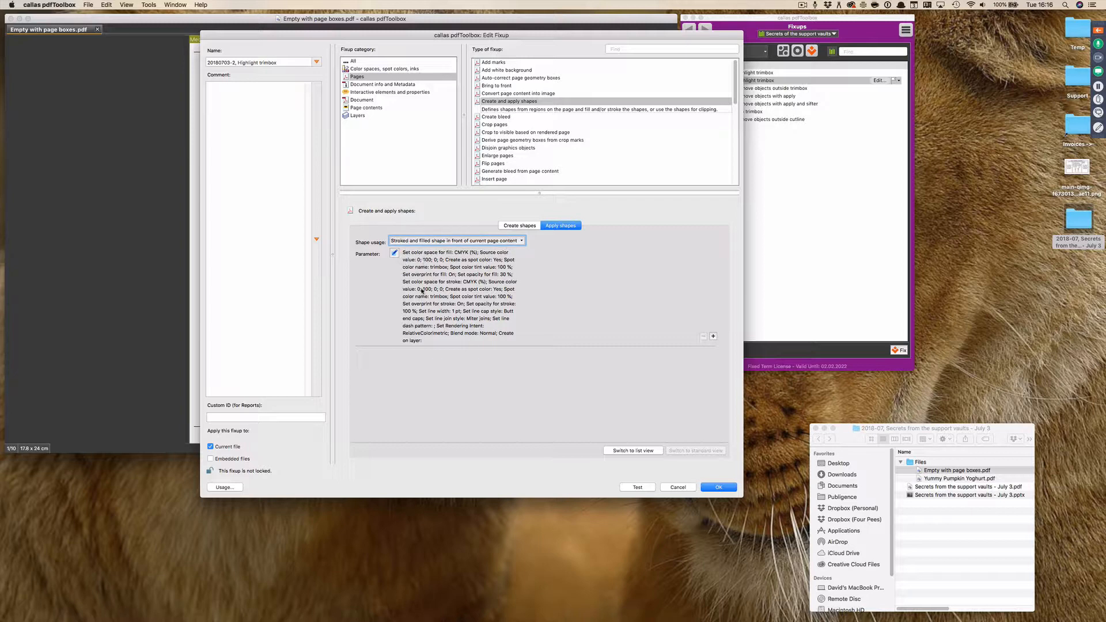
pyautogui.click(394, 252)
pyautogui.moveTo(541, 107)
pyautogui.mouseDown()
pyautogui.moveTo(582, 73)
pyautogui.moveTo(575, 45)
pyautogui.mouseUp()
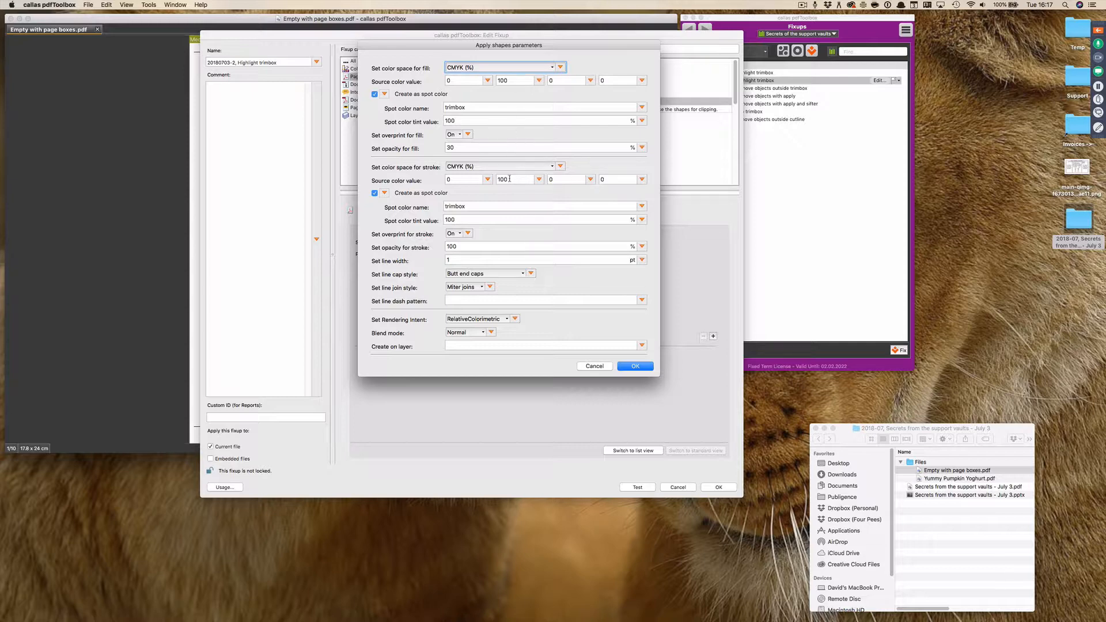
pyautogui.moveTo(459, 148); pyautogui.dragTo(433, 146)
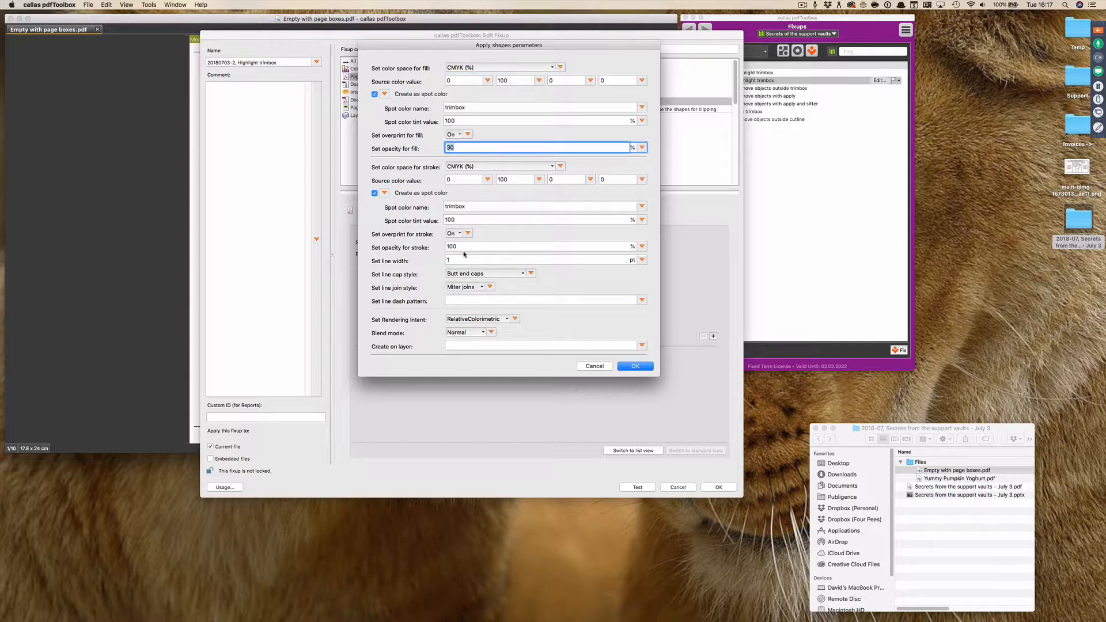
pyautogui.moveTo(459, 246); pyautogui.dragTo(440, 247)
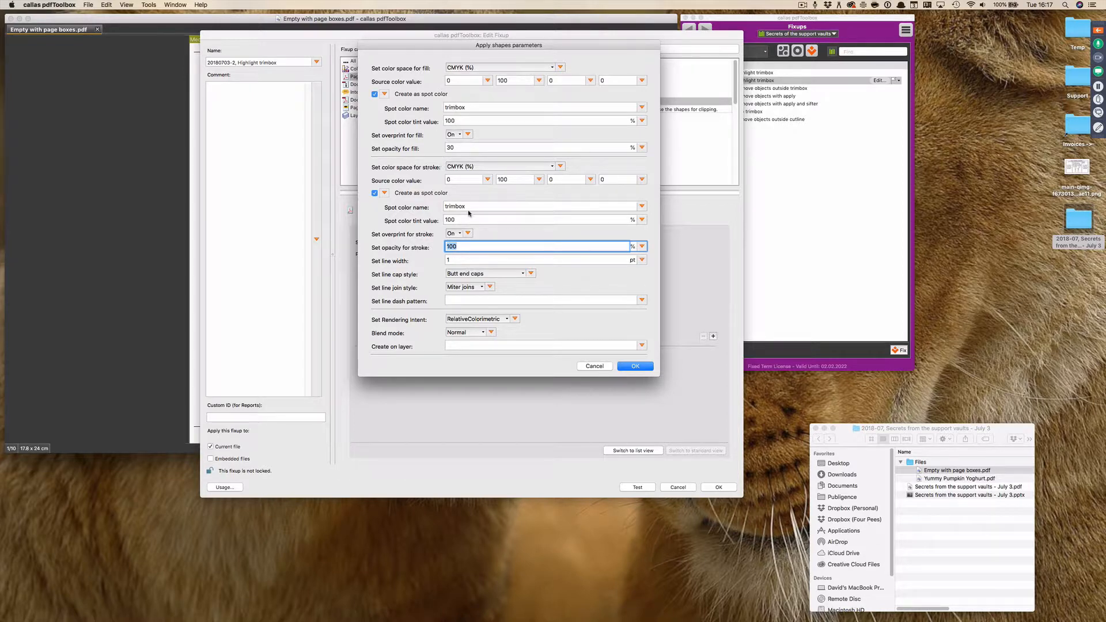
pyautogui.click(634, 367)
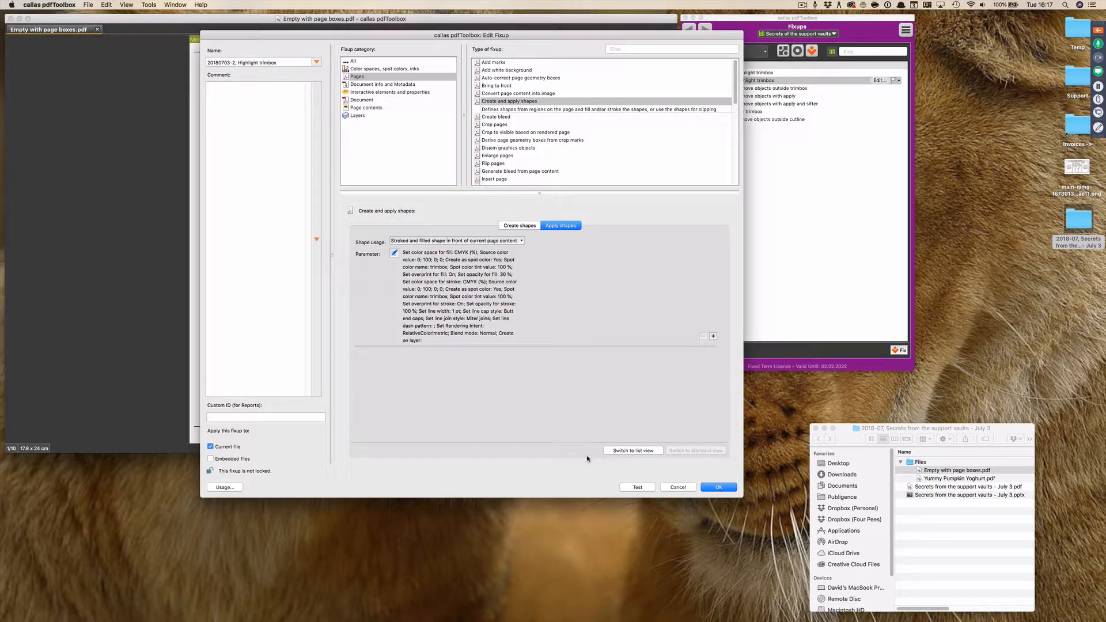
# Test the rounded TrimBox highlight fixup on the open PDF, close the results and save the fixup.
pyautogui.click(632, 487)
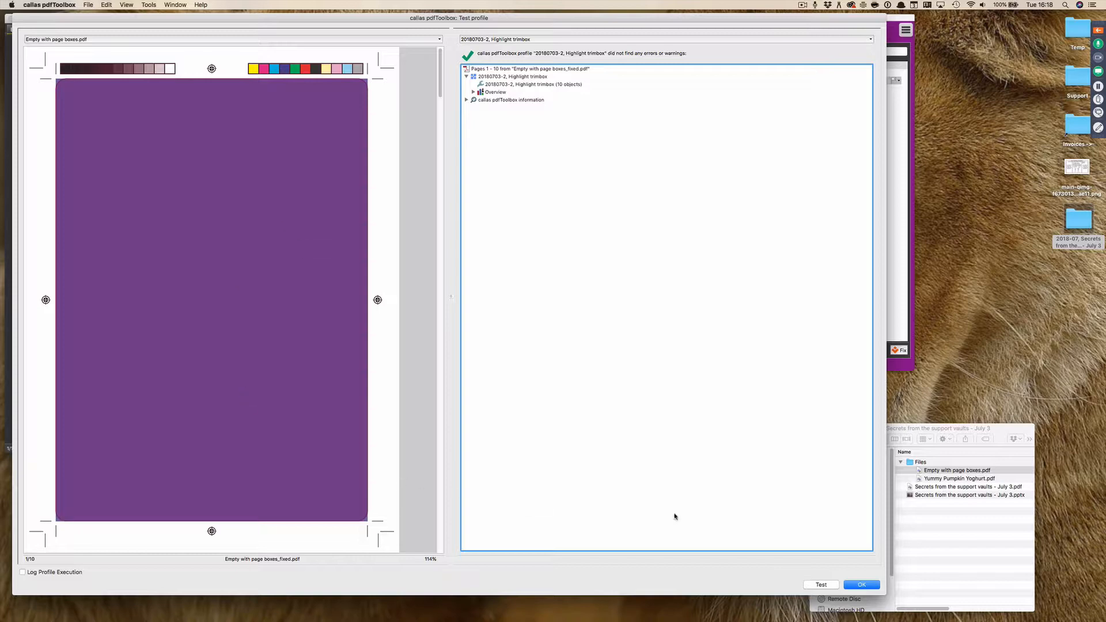
pyautogui.click(857, 585)
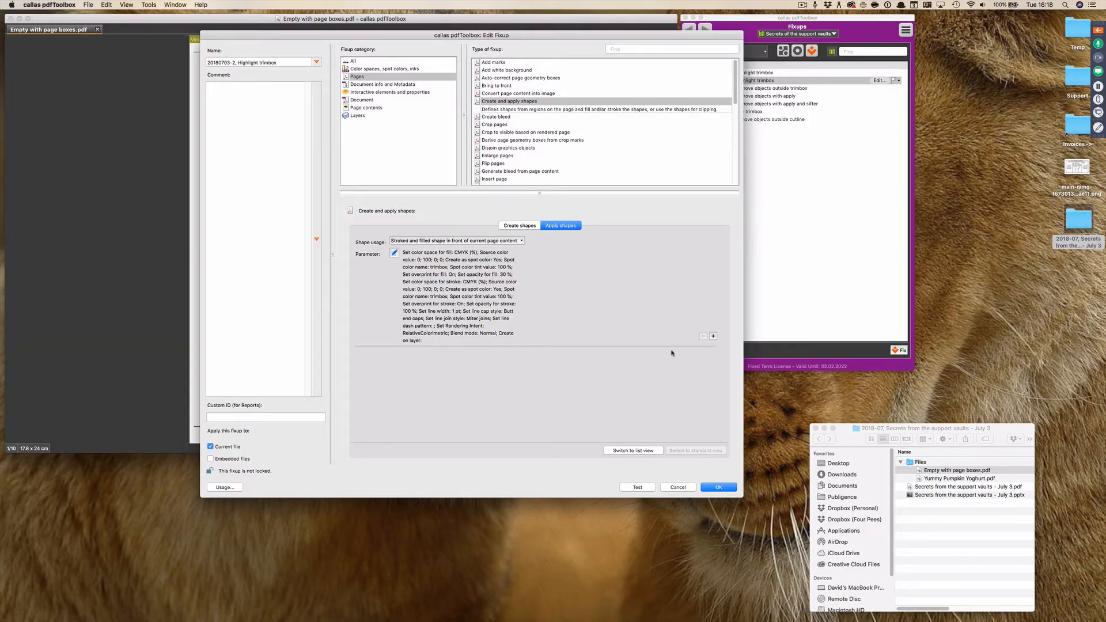
pyautogui.click(711, 488)
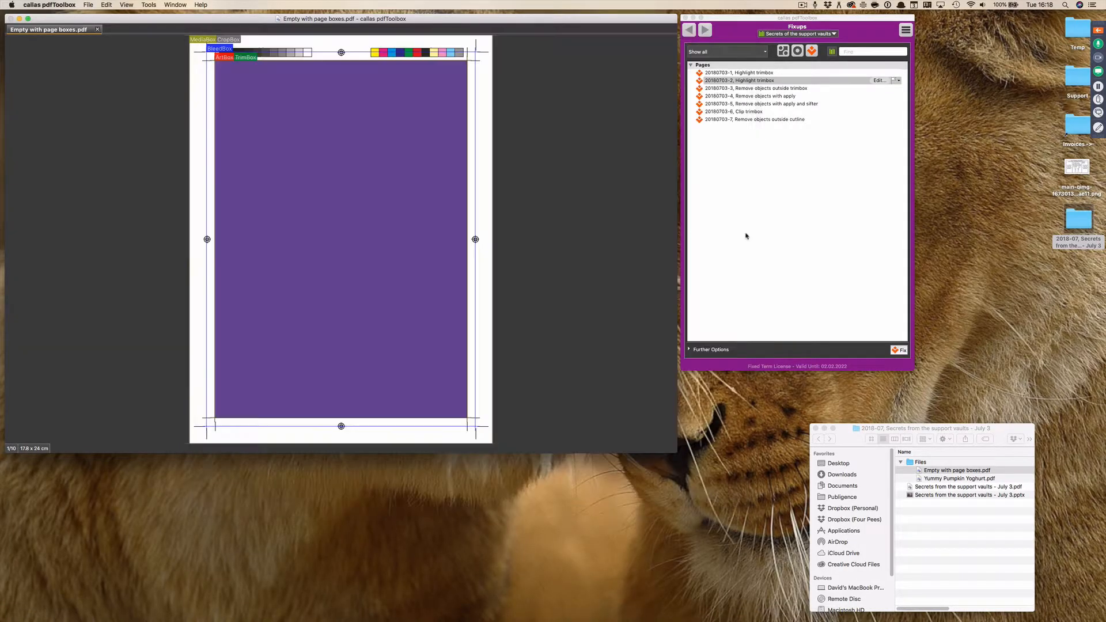
# Open the "20180703-3, Remove objects outside trimbox" fixup for editing and show its Completely outside options.
pyautogui.click(741, 81)
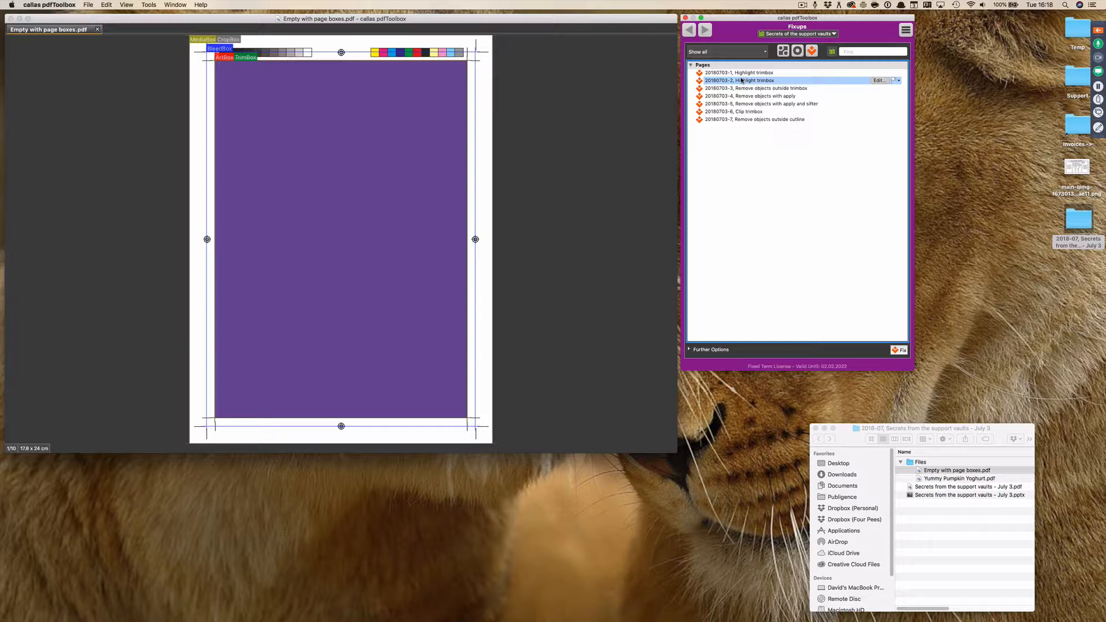
pyautogui.click(741, 88)
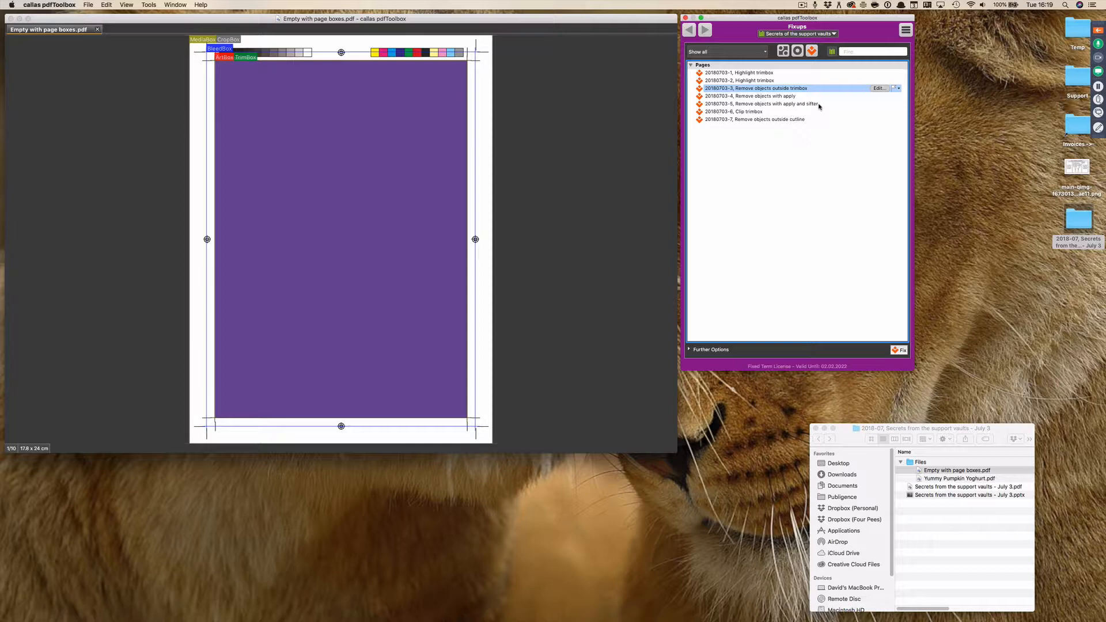
pyautogui.click(878, 88)
pyautogui.moveTo(597, 36)
pyautogui.mouseDown()
pyautogui.moveTo(592, 19)
pyautogui.moveTo(599, 46)
pyautogui.mouseUp()
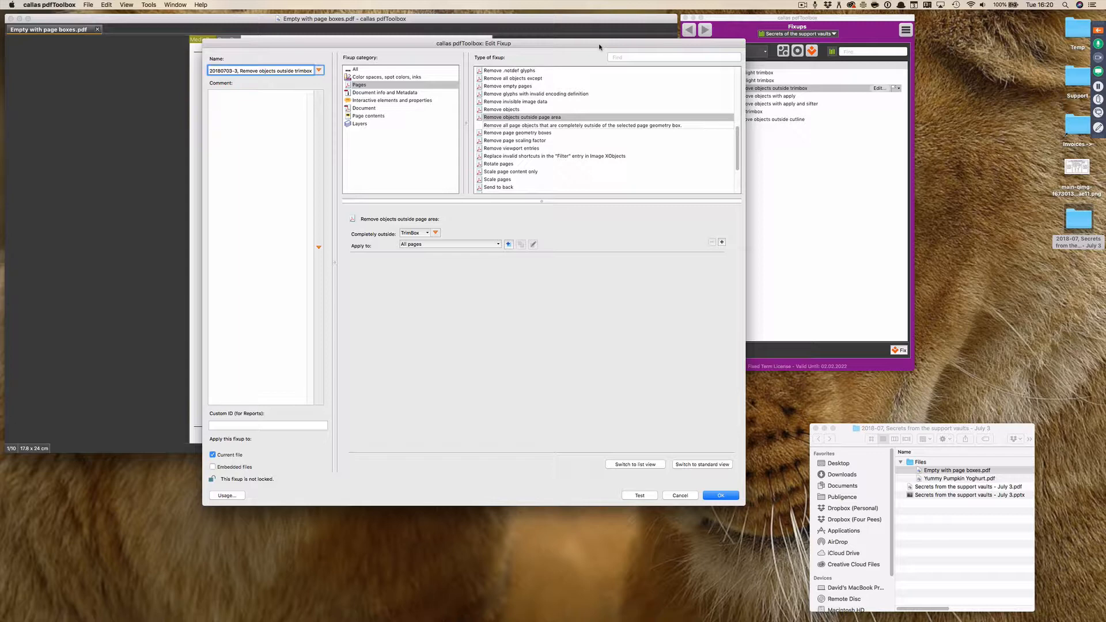
pyautogui.click(426, 234)
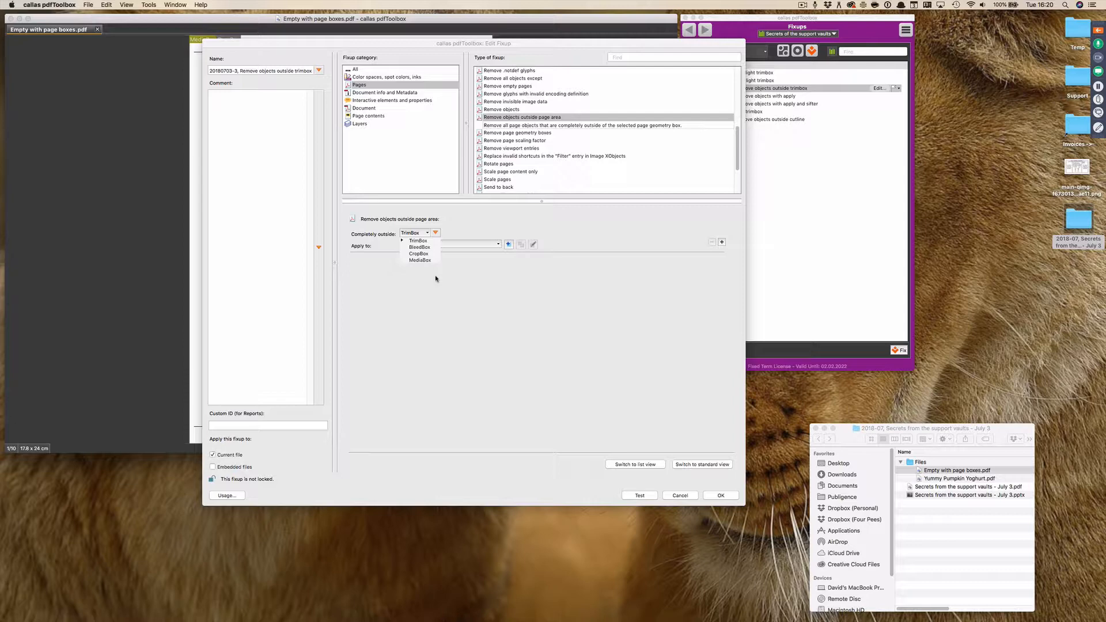
# Look through the attendee list in the GoToWebinar control panel and collapse the panel.
pyautogui.click(1098, 30)
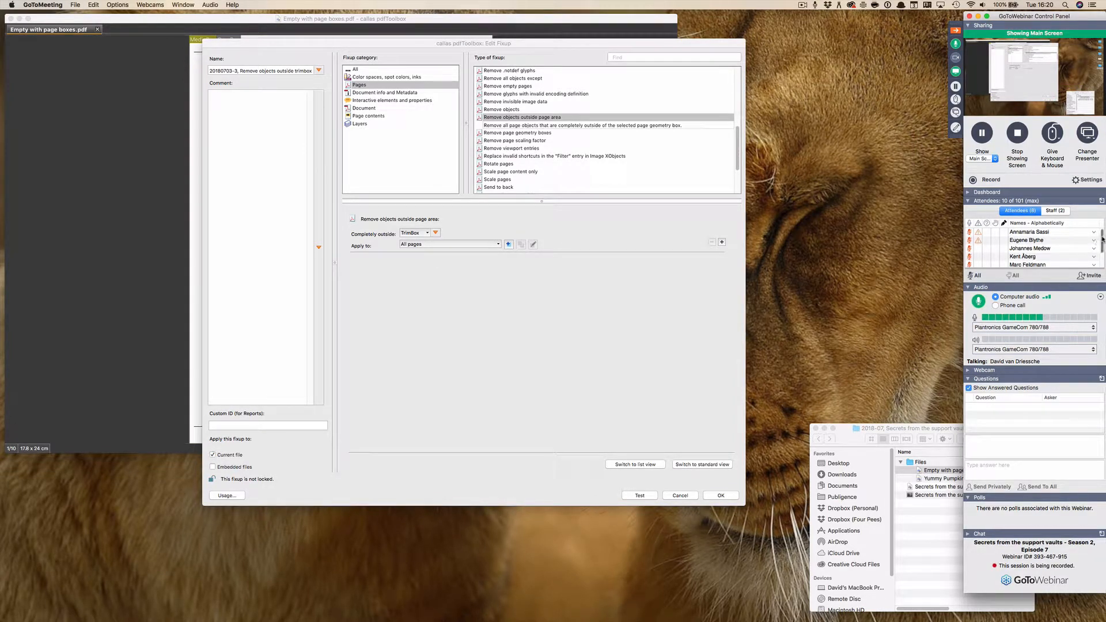
pyautogui.scroll(-2, 1097, 242)
pyautogui.click(955, 30)
# Review which page geometry boxes can be chosen for Completely outside in the removal fixup.
pyautogui.click(423, 233)
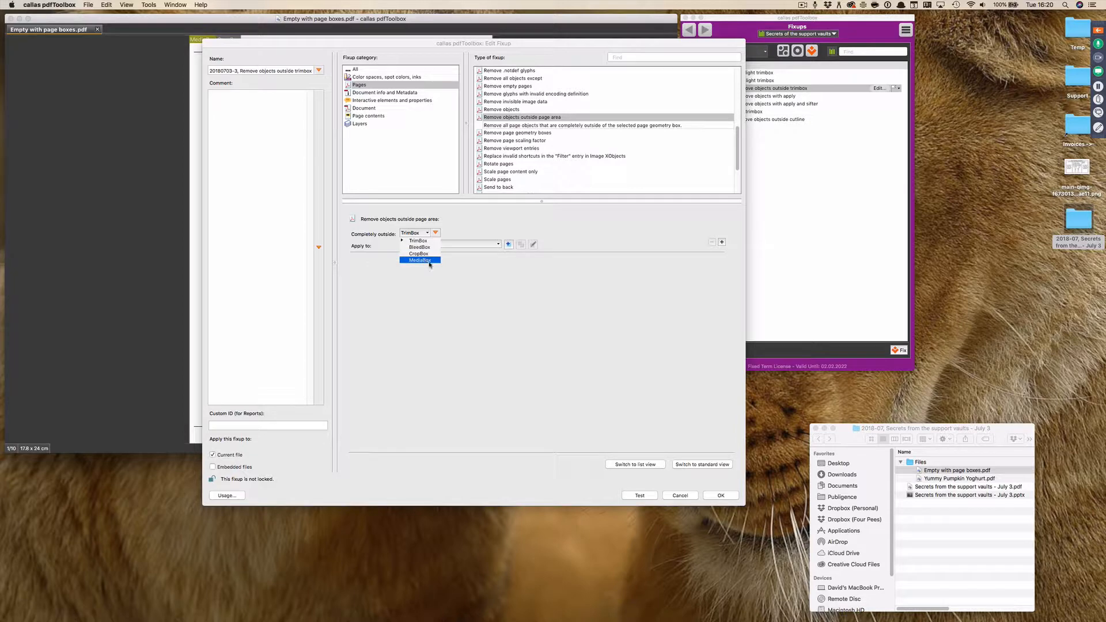
pyautogui.click(510, 321)
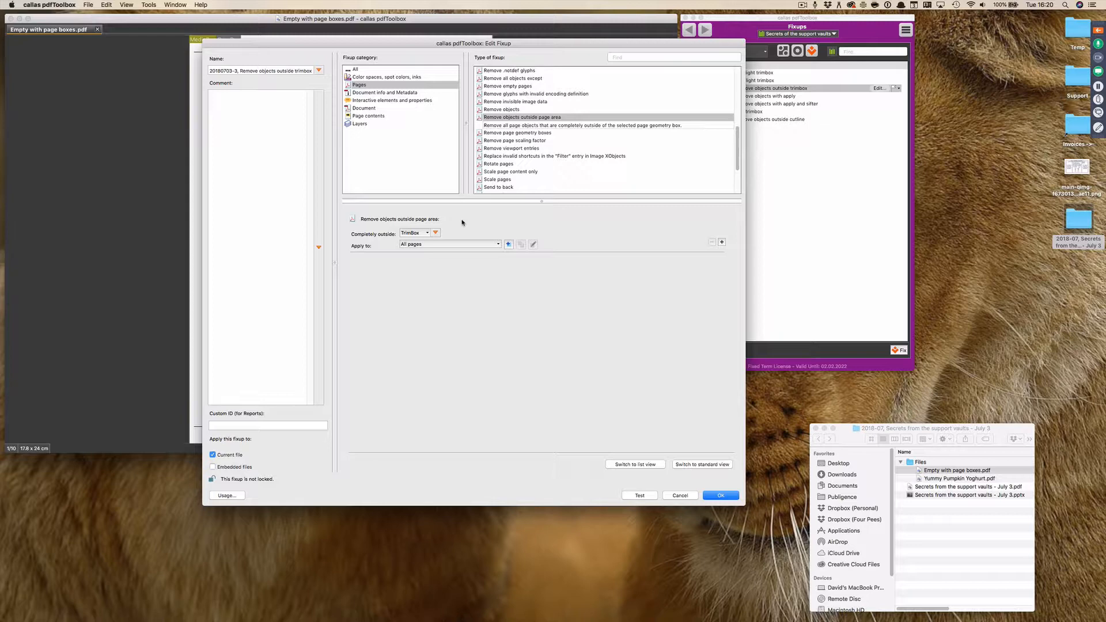
pyautogui.click(423, 233)
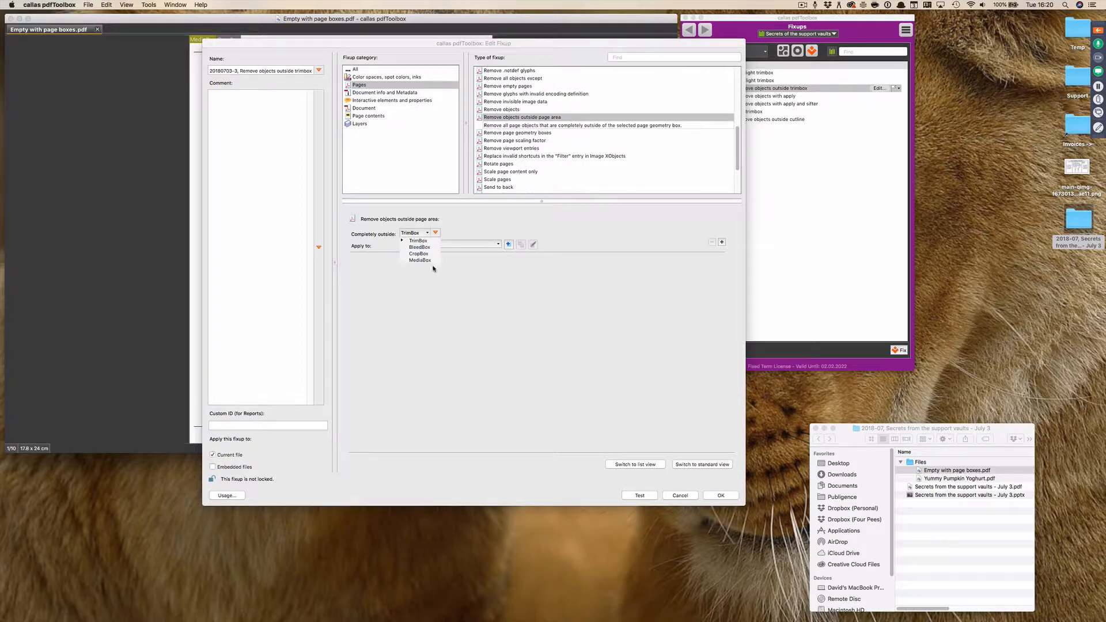
pyautogui.click(433, 291)
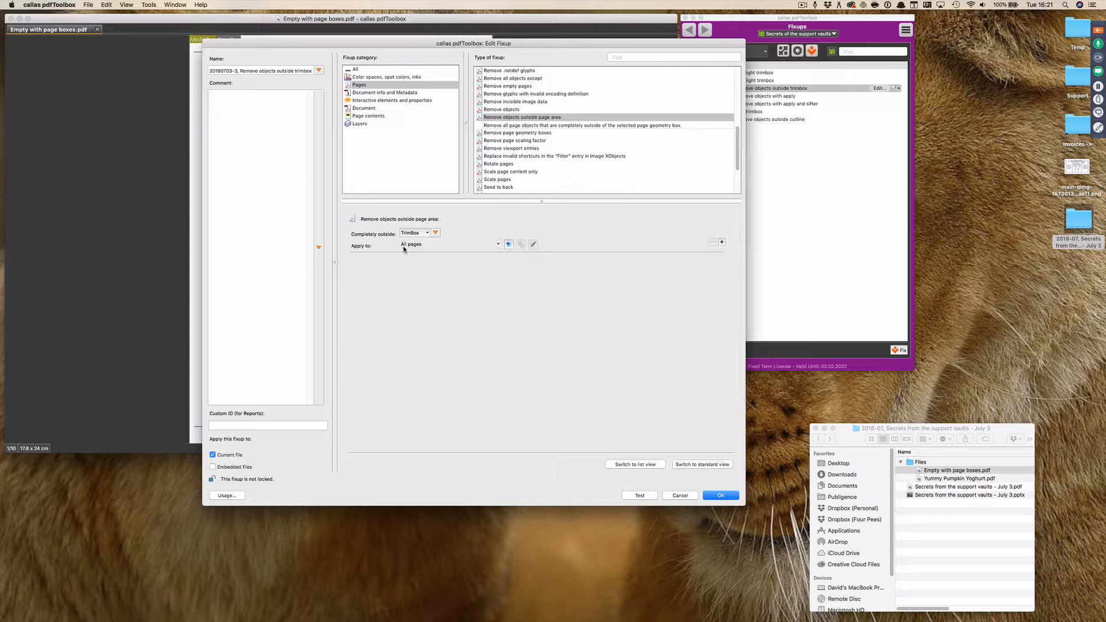
# Try "Detect first page" as the removal fixup's Apply to filter and return it to All pages.
pyautogui.click(439, 247)
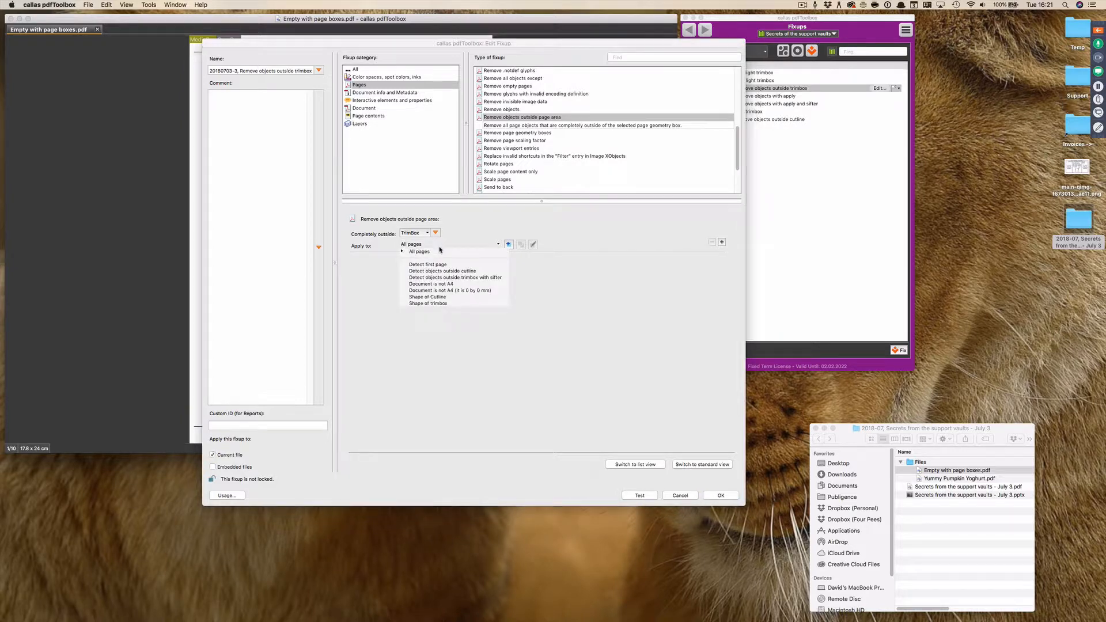
pyautogui.click(440, 264)
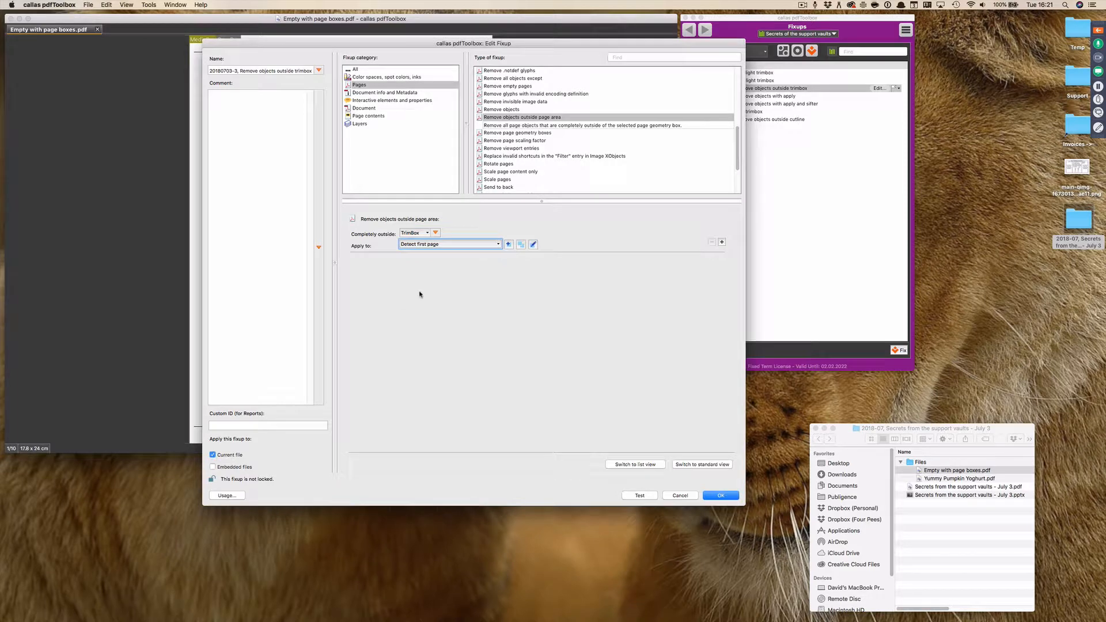
pyautogui.click(453, 247)
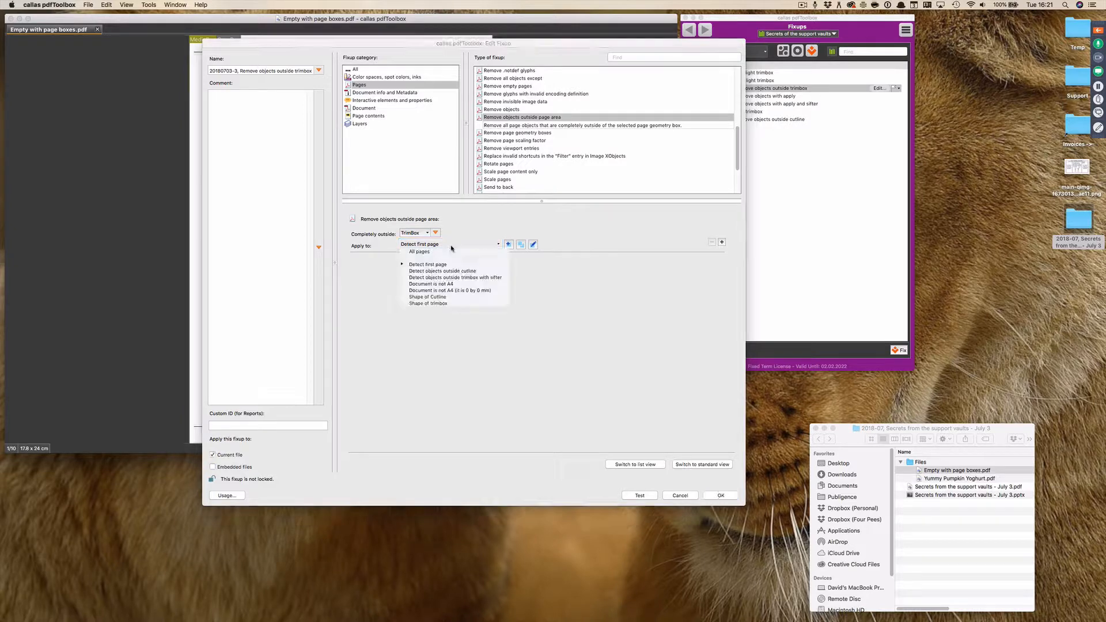
pyautogui.click(449, 255)
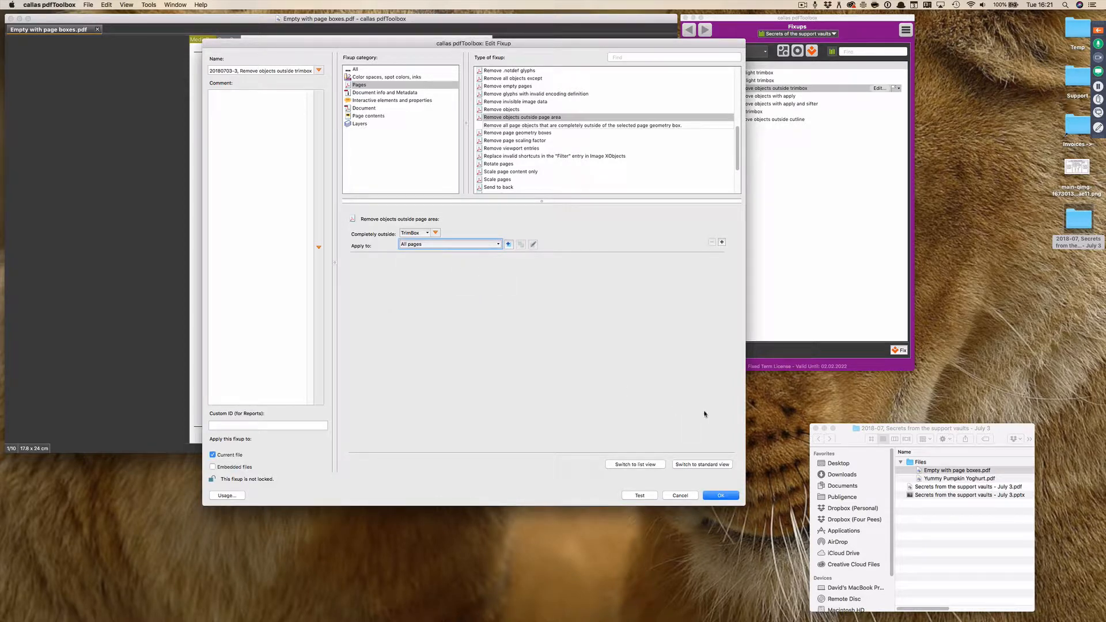
# Test the removal fixup for all pages, inspect the resulting PDF preview and close the test results.
pyautogui.click(639, 495)
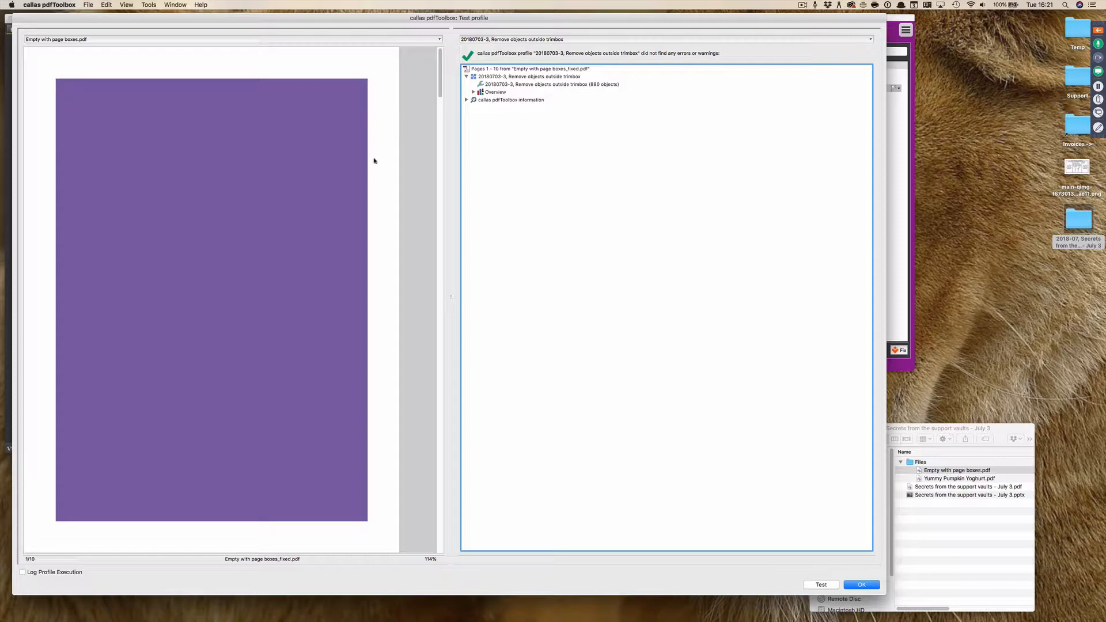
pyautogui.scroll(-1, 370, 234)
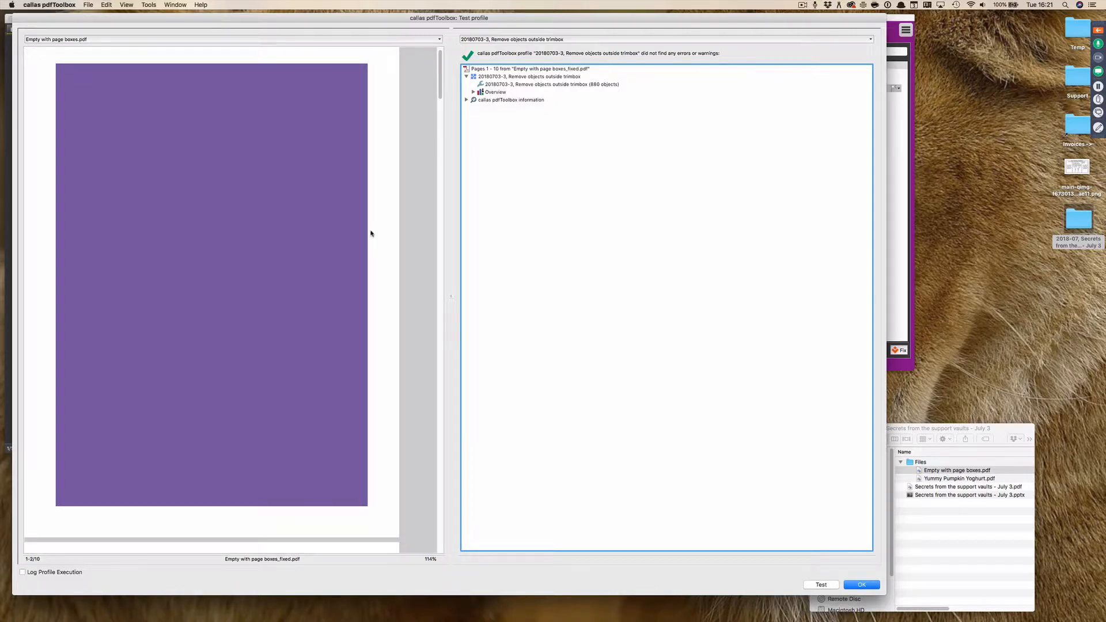
pyautogui.click(861, 583)
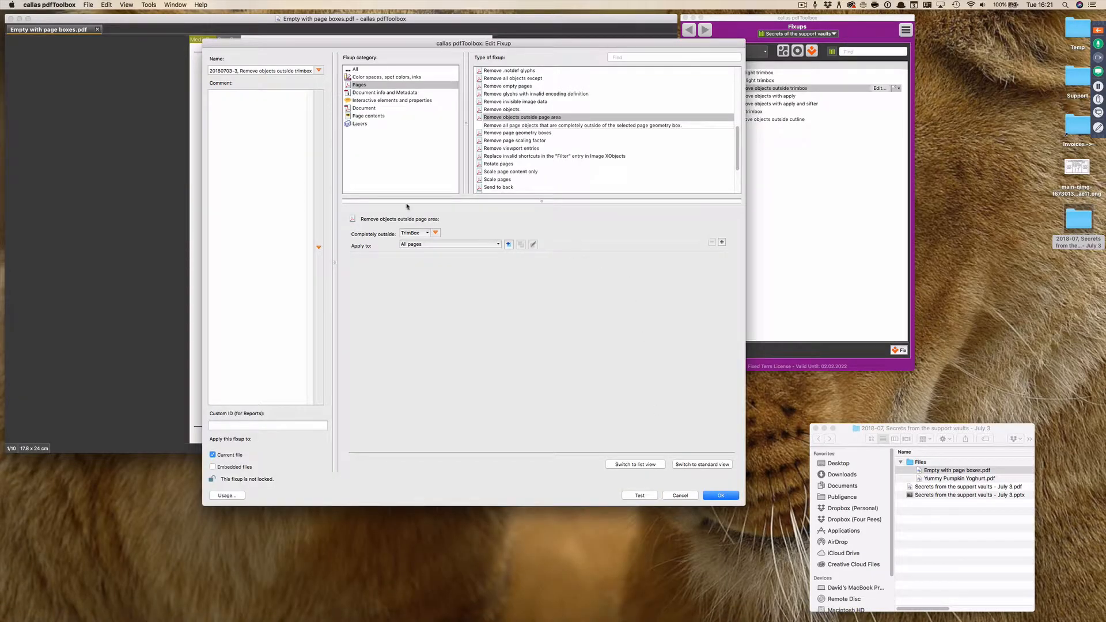
# Set the removal fixup's Apply to filter to "Detect first page", review that check's condition and test the fixup.
pyautogui.click(481, 244)
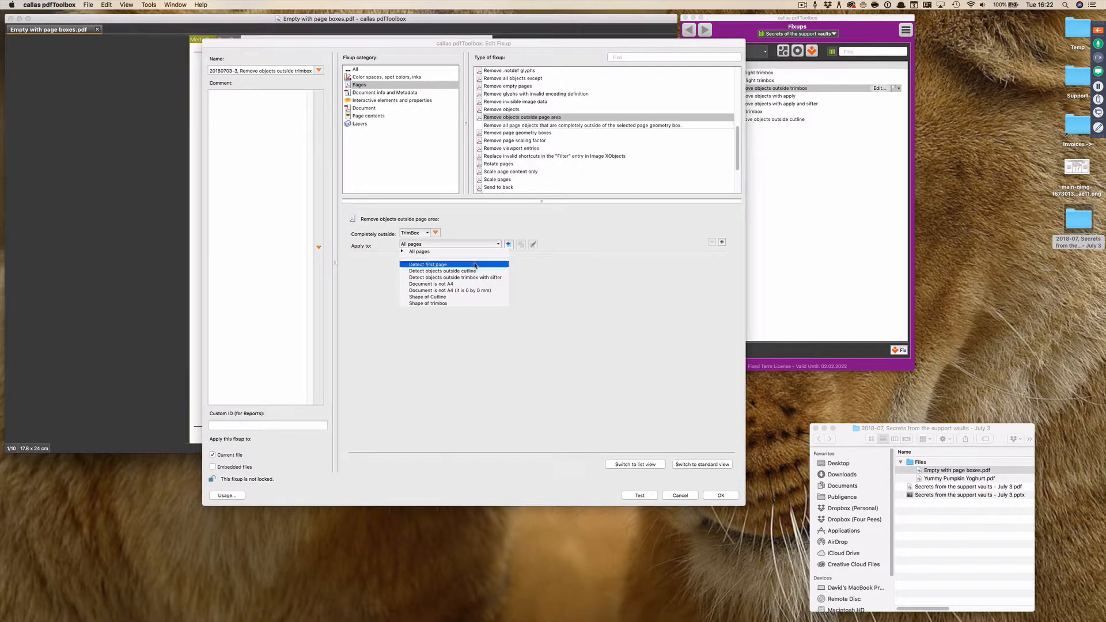
pyautogui.click(475, 264)
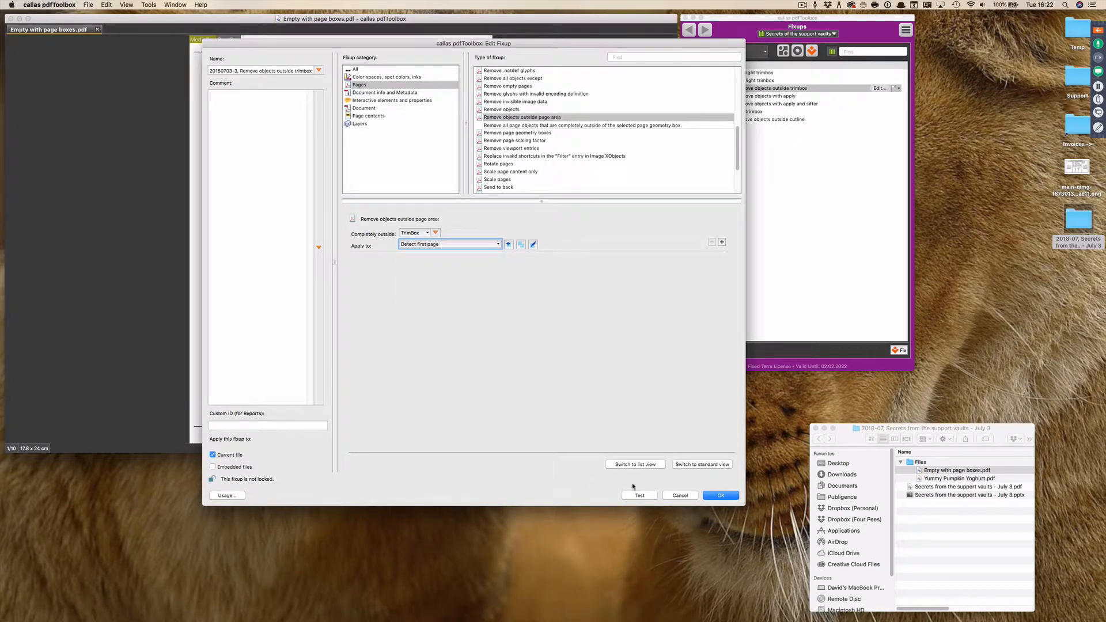
pyautogui.click(536, 244)
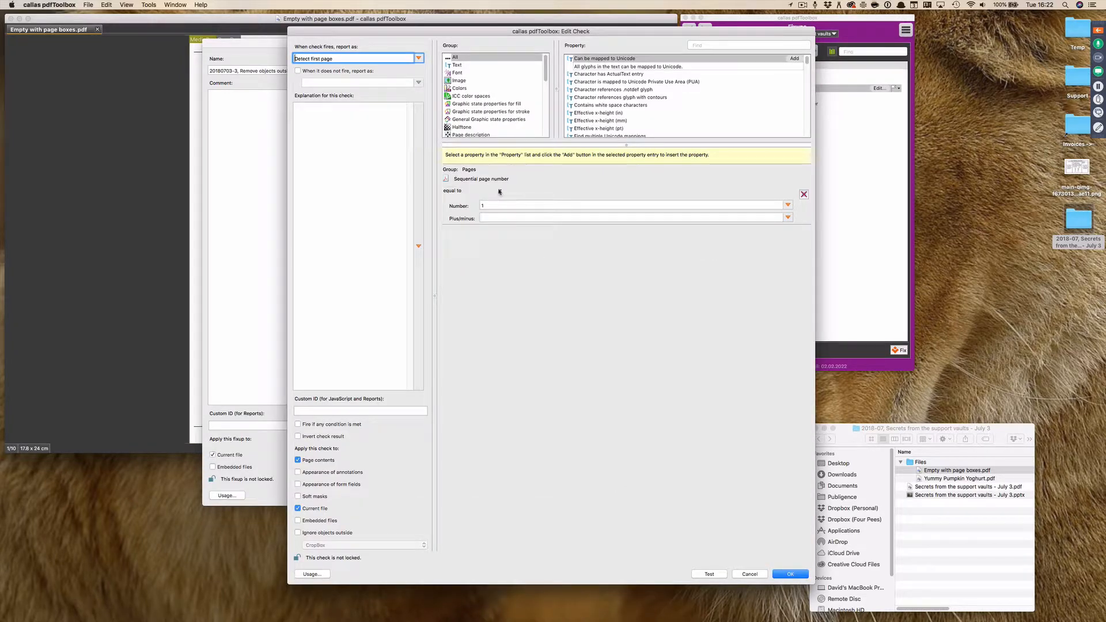
pyautogui.click(751, 574)
pyautogui.click(639, 495)
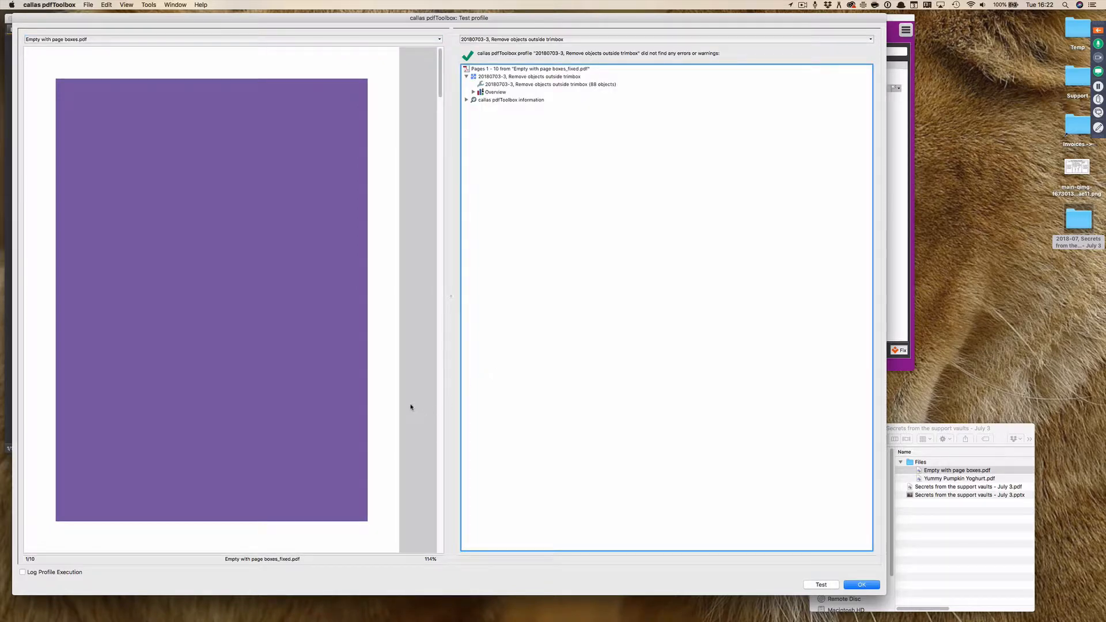
# Inspect the pages of the fixed PDF in the "Detect first page" test preview and close the test results.
pyautogui.scroll(-8, 411, 407)
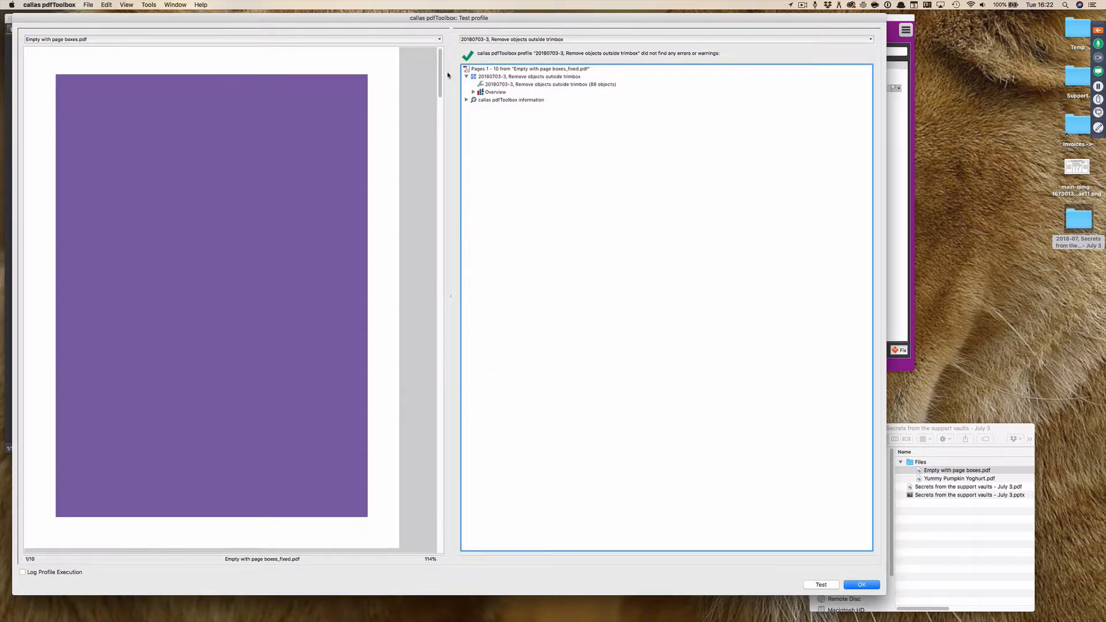
pyautogui.scroll(-15, 443, 173)
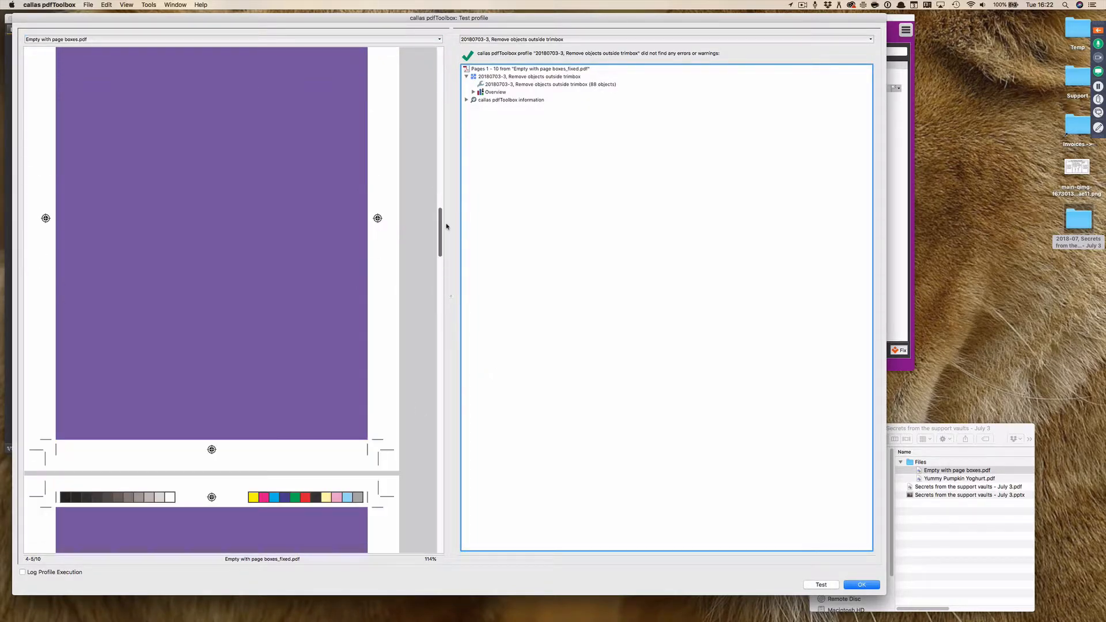
pyautogui.moveTo(445, 180); pyautogui.dragTo(442, 115)
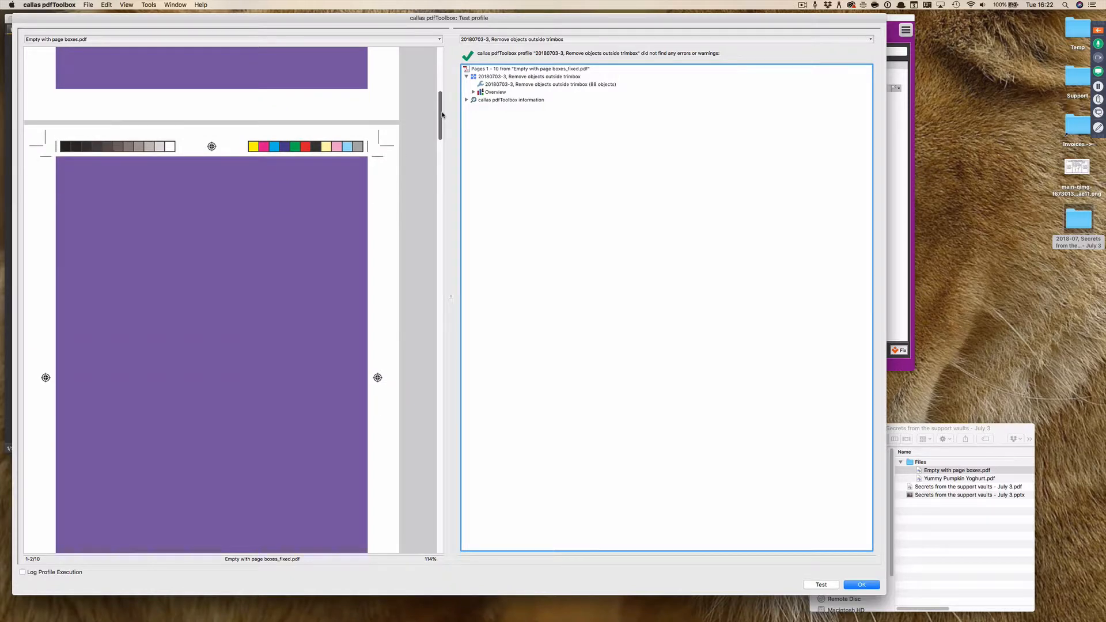
pyautogui.click(874, 583)
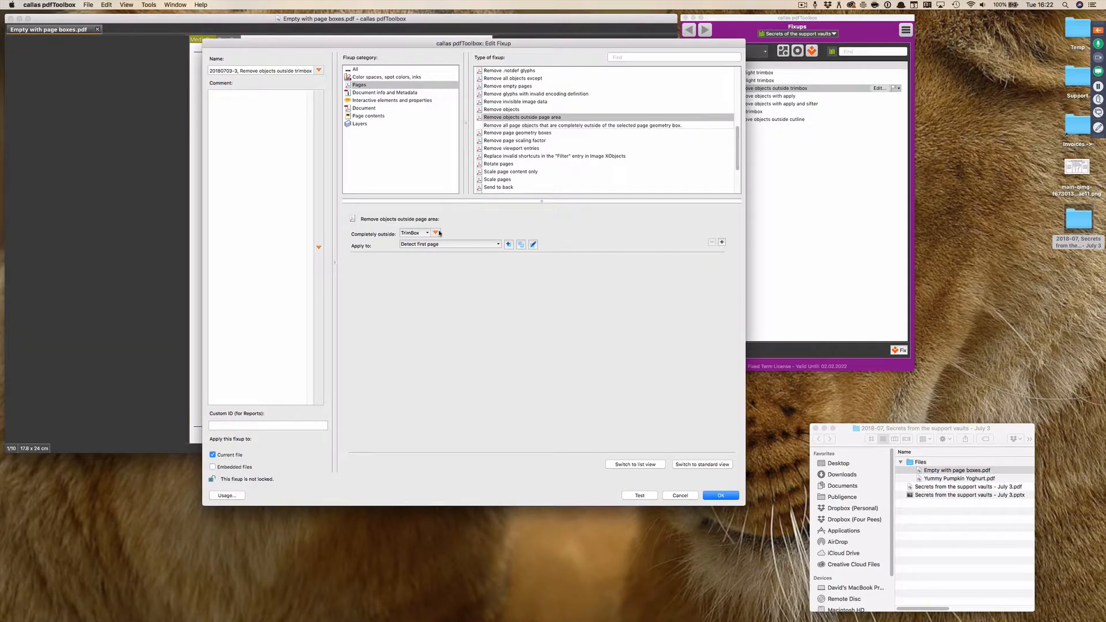
# Edit the "Detect first page" check so its Sequential page number condition is greater than 1.
pyautogui.click(532, 244)
pyautogui.click(482, 191)
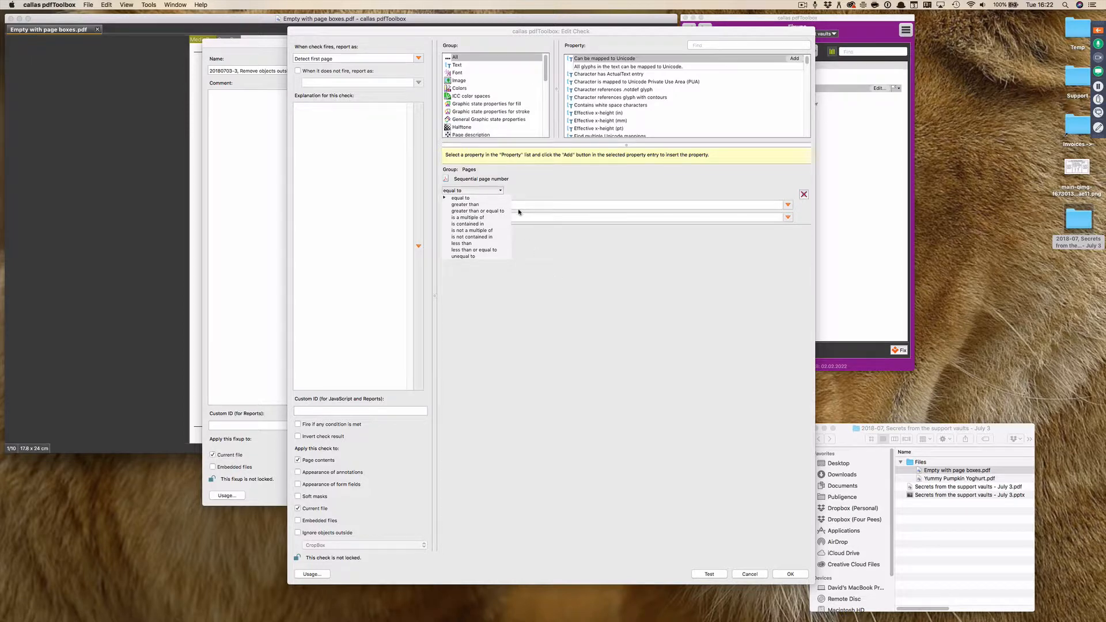
pyautogui.click(499, 246)
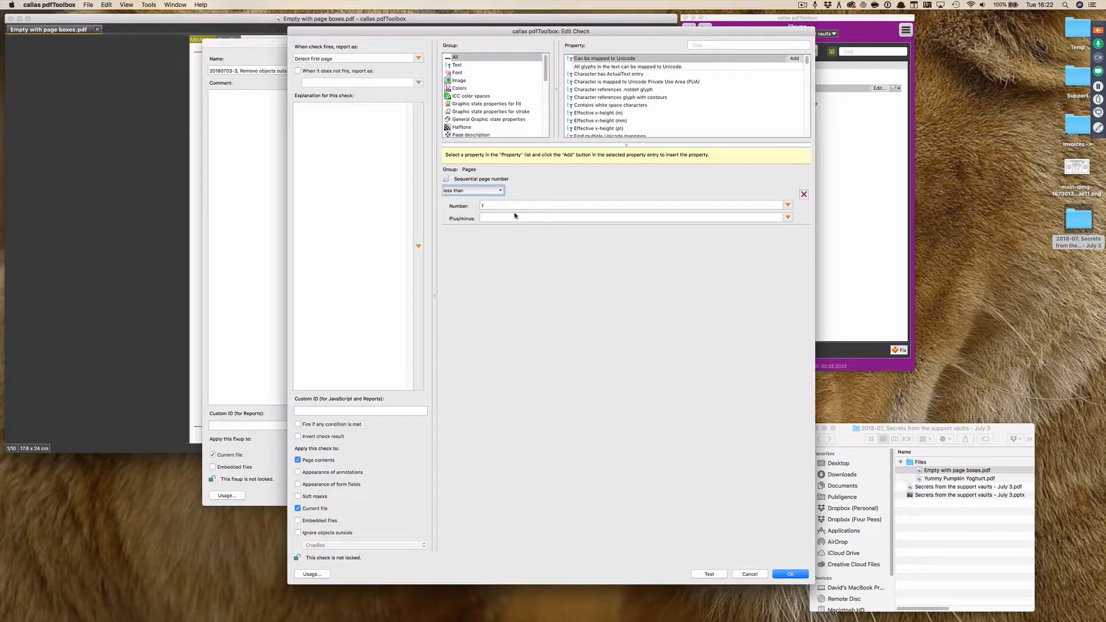
pyautogui.click(496, 190)
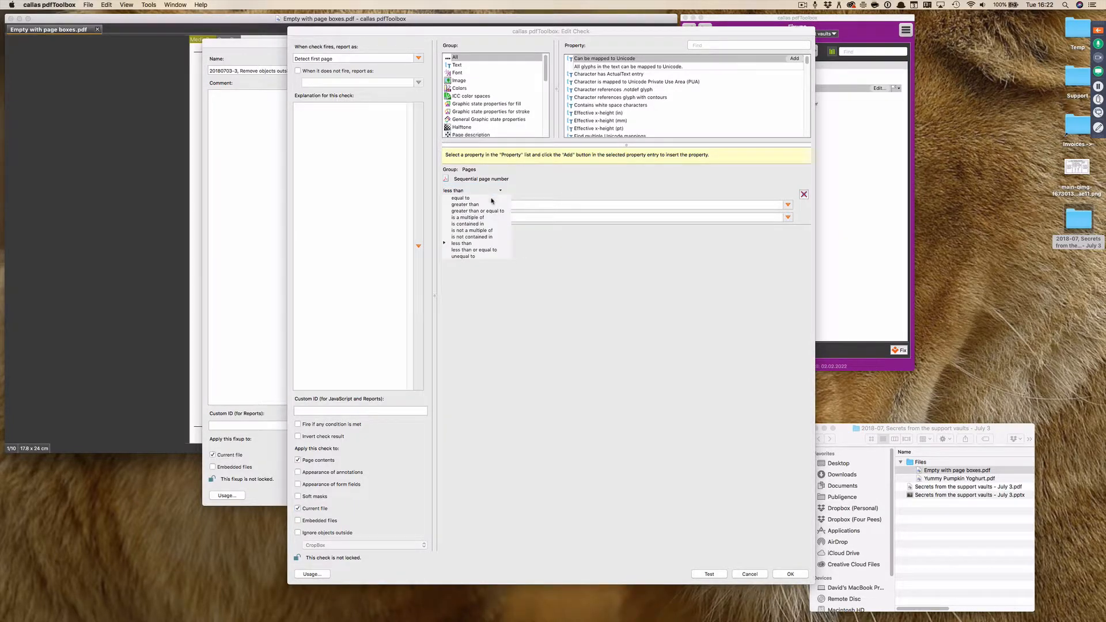
pyautogui.click(478, 204)
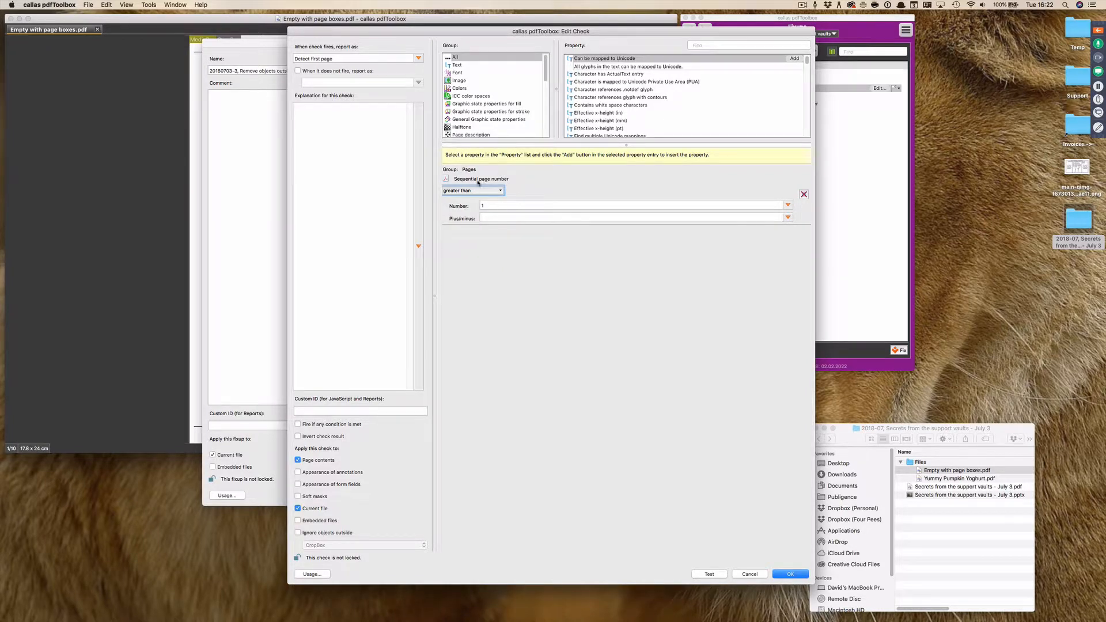
pyautogui.click(489, 207)
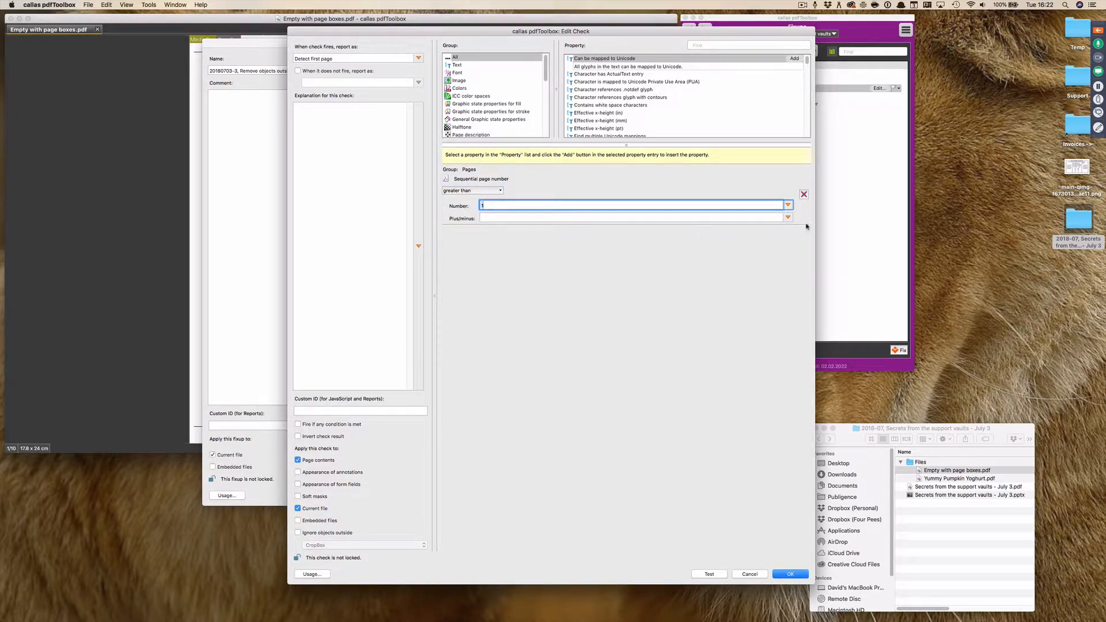
# Add a second Sequential page number condition of less than 4 to the check and save it.
pyautogui.click(707, 44)
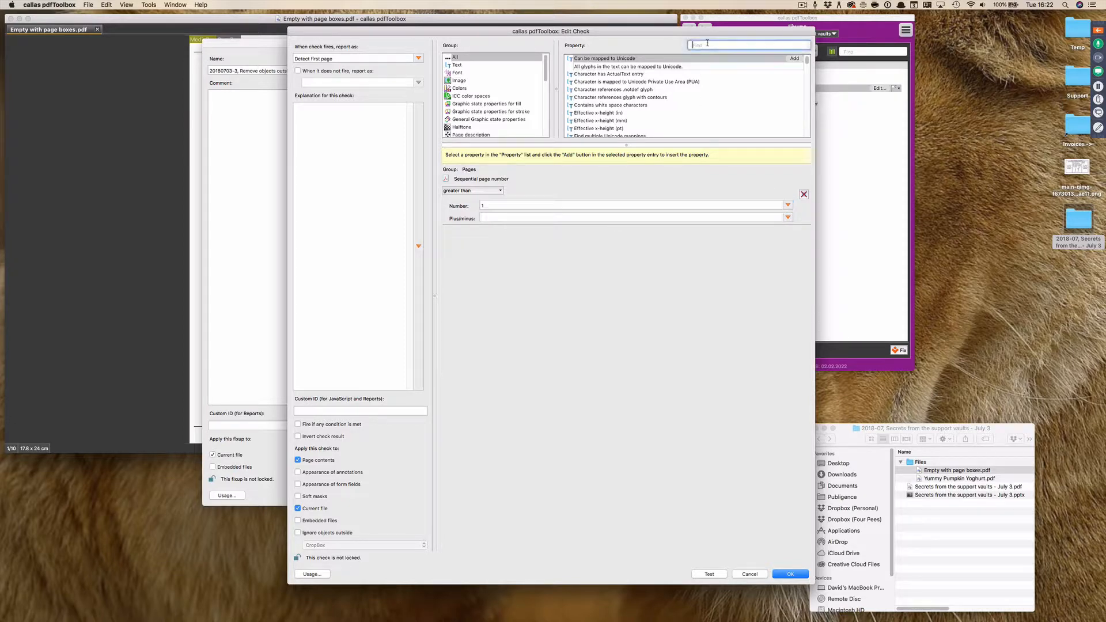
pyautogui.write('sequen')
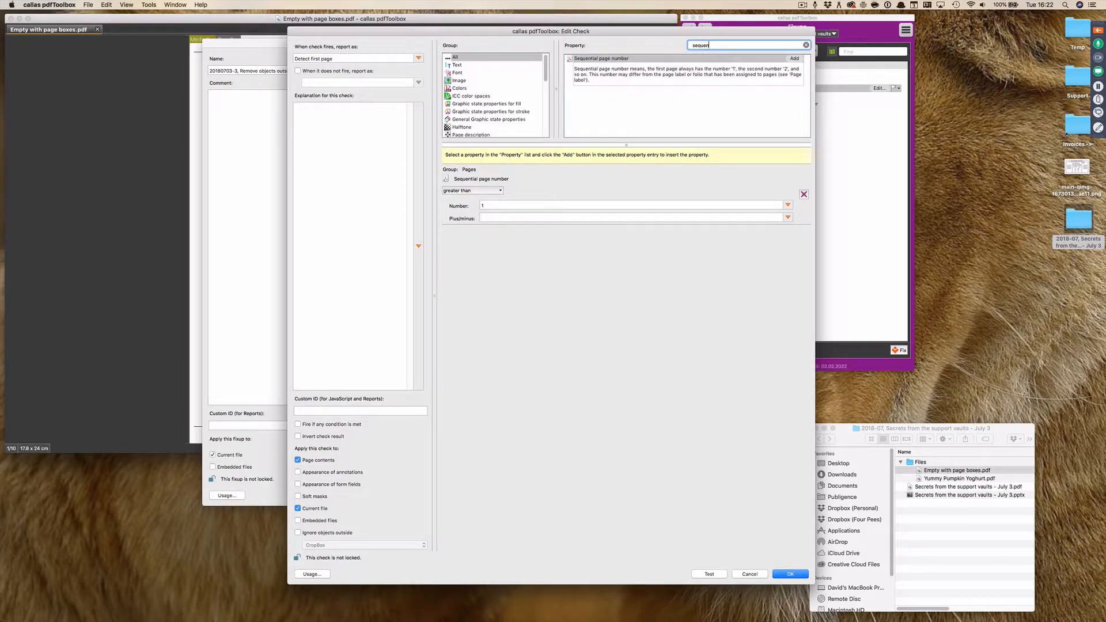
pyautogui.doubleClick(631, 60)
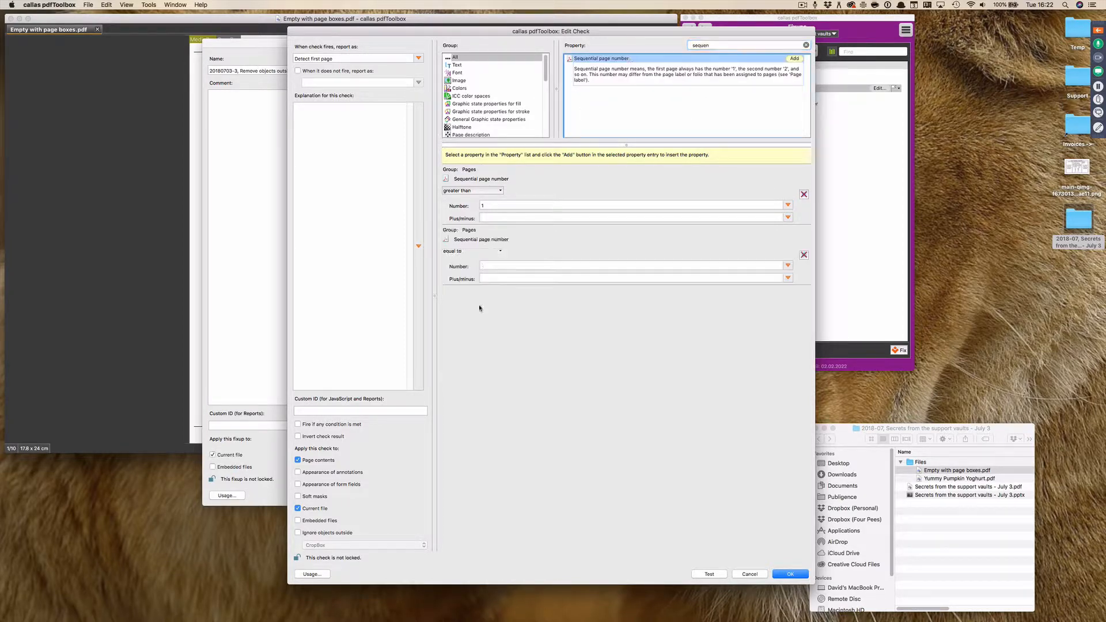
pyautogui.click(484, 252)
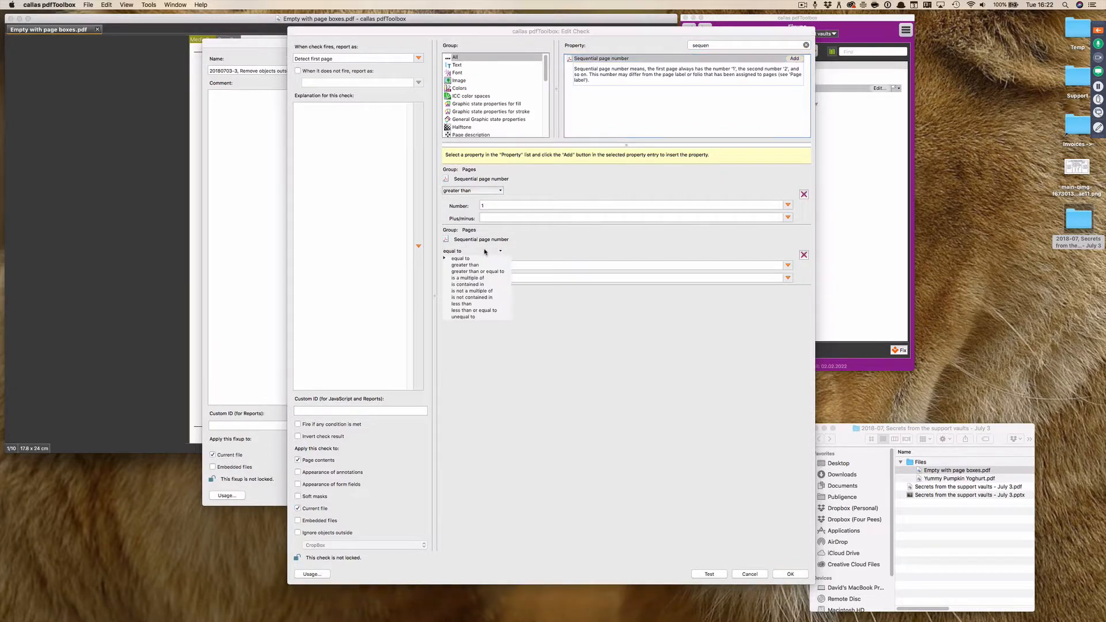
pyautogui.click(489, 304)
pyautogui.click(501, 266)
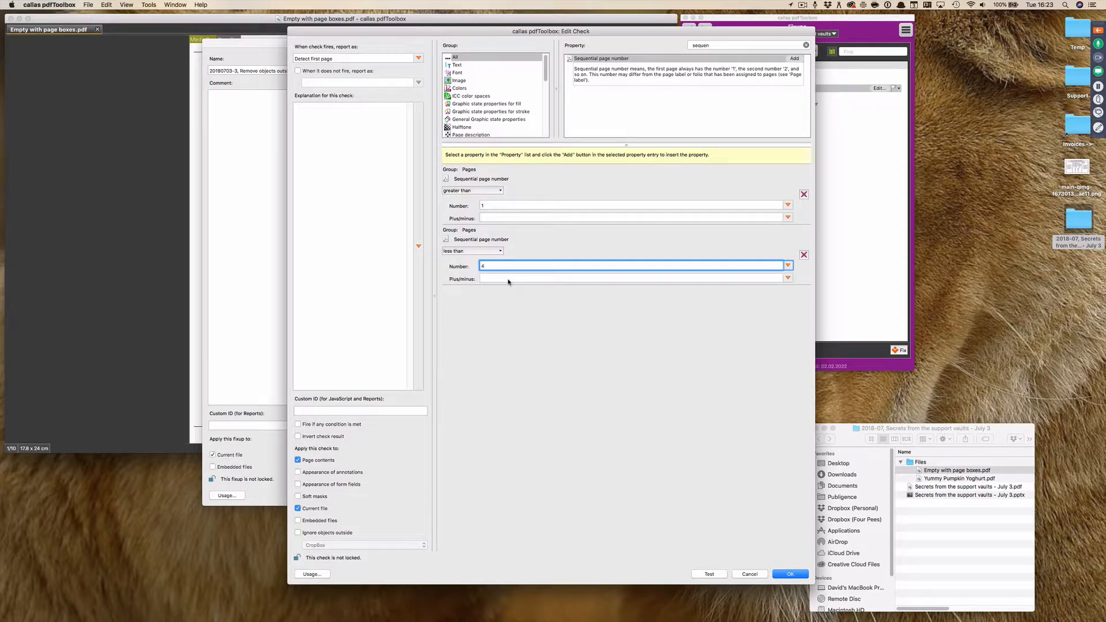
pyautogui.click(794, 574)
# Test the removal fixup with the page range condition, inspect the resulting pages and close the test results.
pyautogui.click(639, 495)
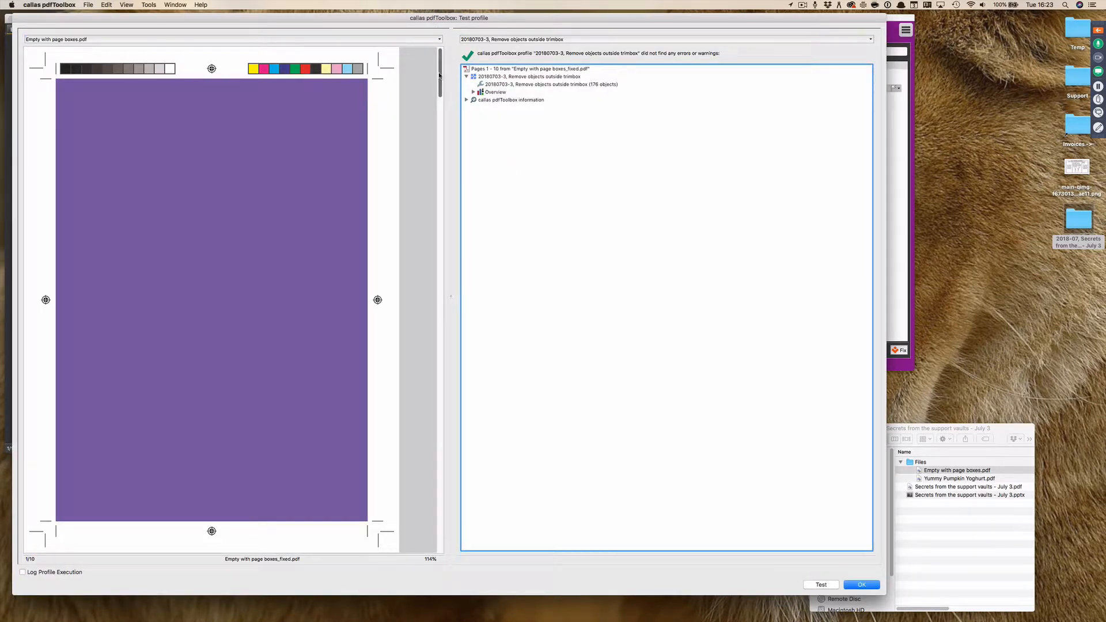
pyautogui.moveTo(439, 79); pyautogui.dragTo(439, 152)
pyautogui.moveTo(441, 117); pyautogui.dragTo(441, 68)
pyautogui.click(874, 589)
# Set the removal fixup's Apply to filter to All pages, review the other available checks and cancel the fixup edit.
pyautogui.click(483, 243)
pyautogui.click(486, 256)
pyautogui.click(491, 244)
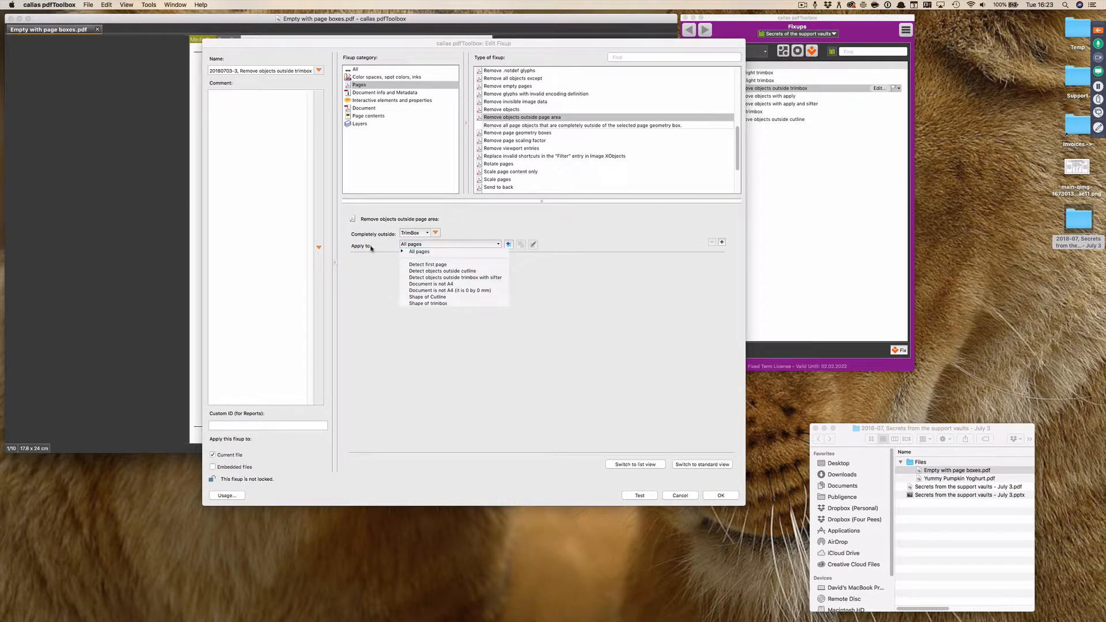
pyautogui.click(471, 252)
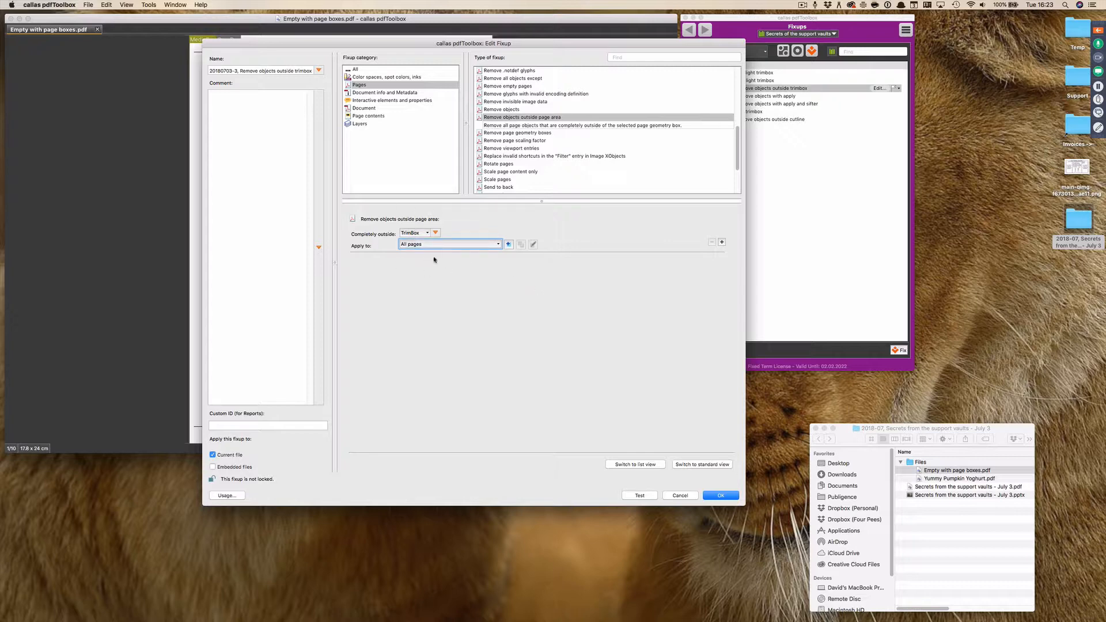
pyautogui.click(453, 244)
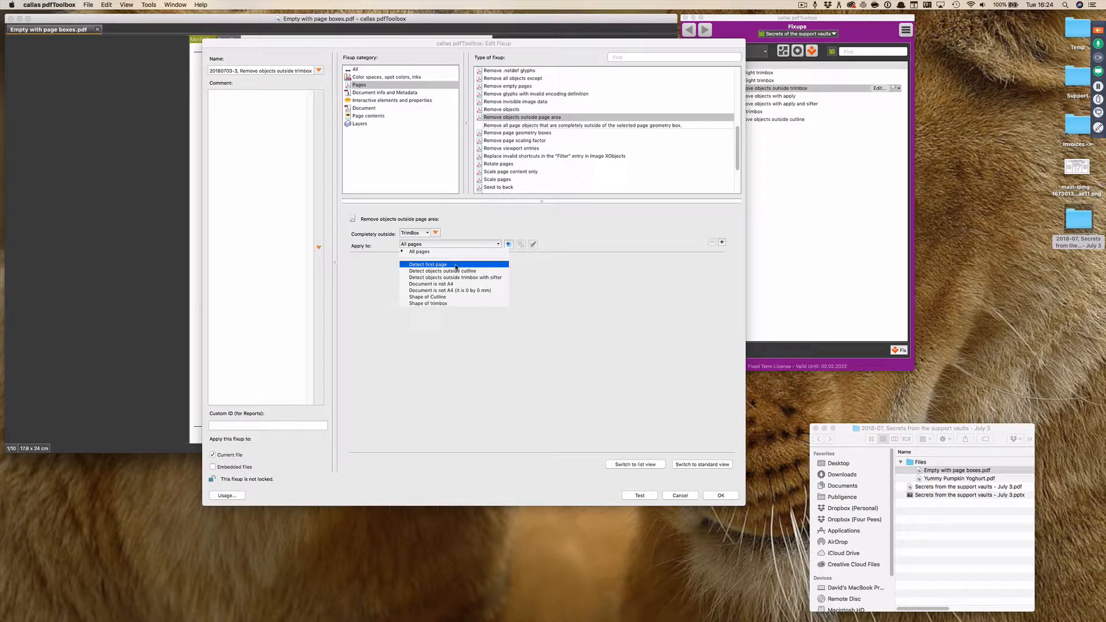
pyautogui.click(571, 285)
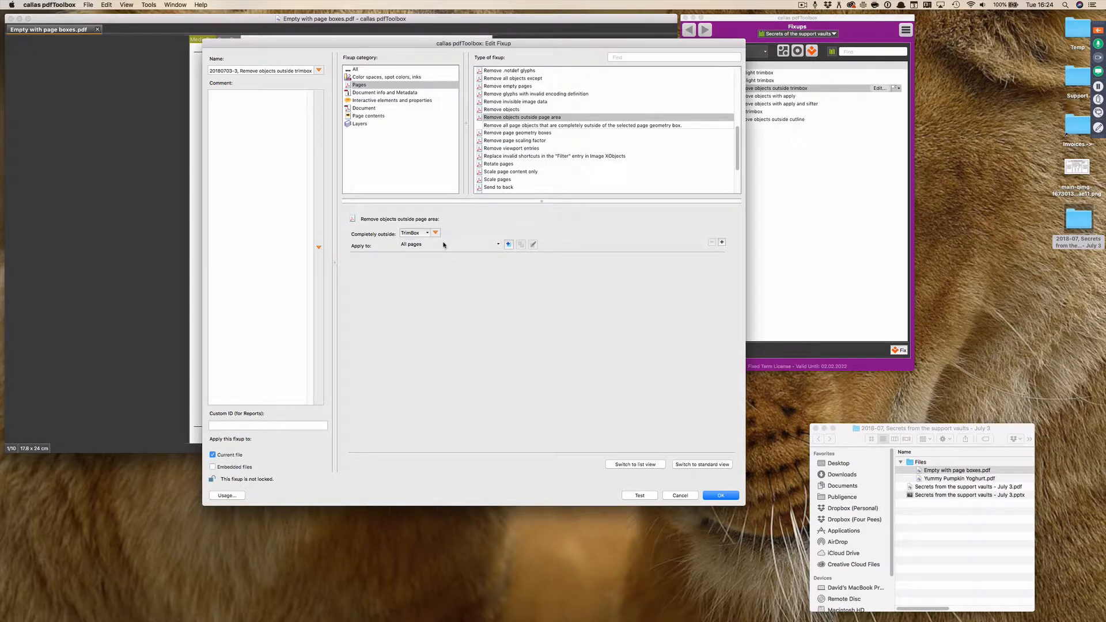
pyautogui.click(691, 496)
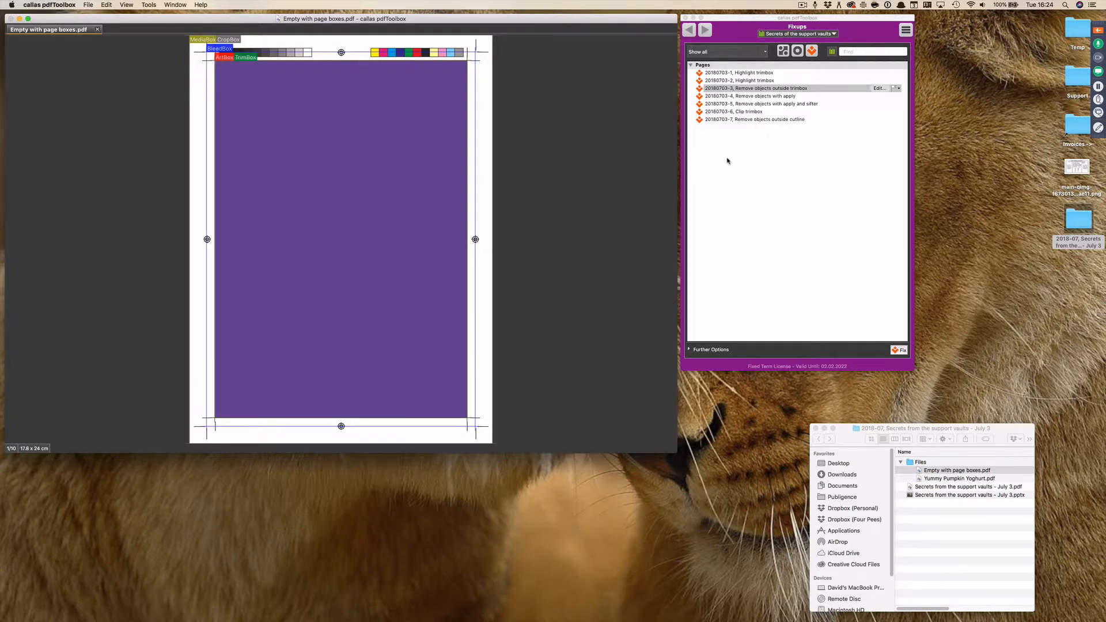
# Open the fixup "20180703-4, Remove objects with apply" for editing.
pyautogui.click(805, 90)
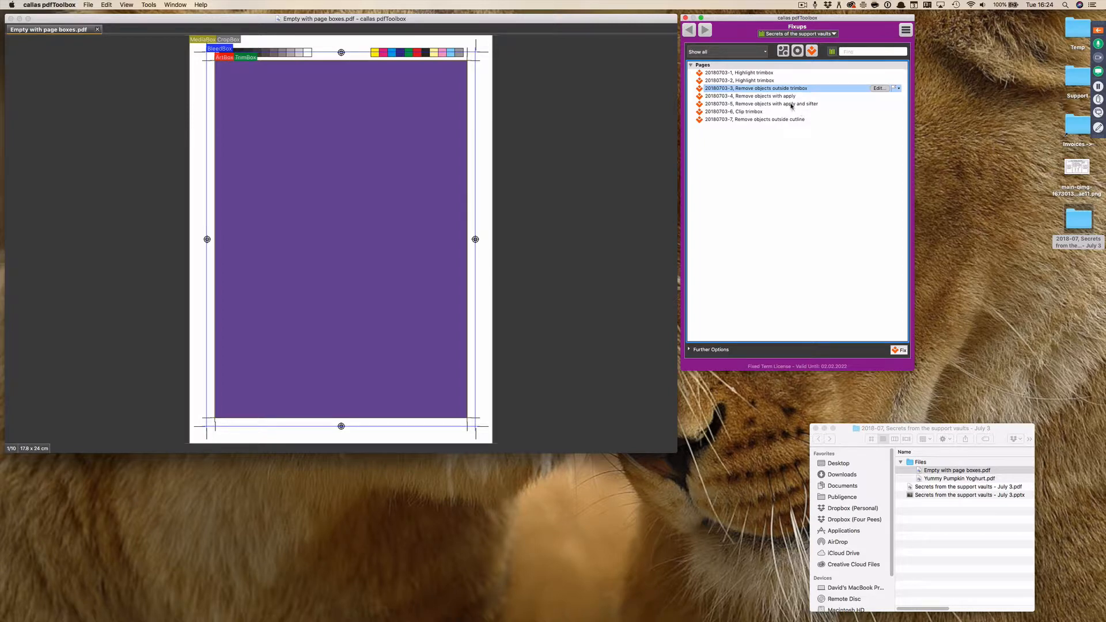
pyautogui.click(788, 98)
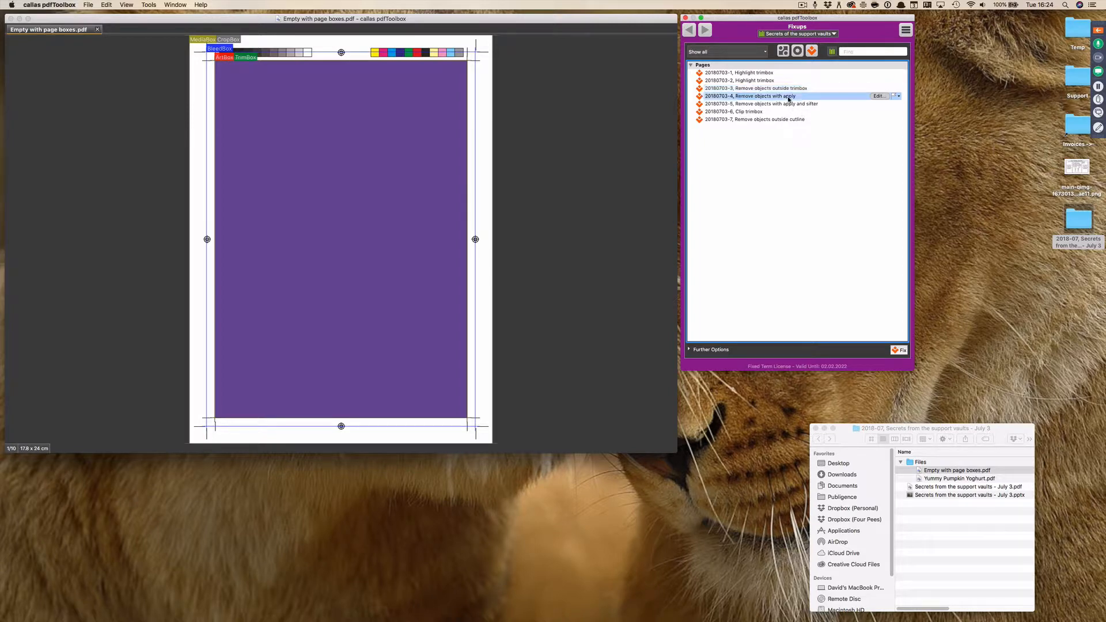
pyautogui.click(879, 96)
pyautogui.moveTo(607, 43); pyautogui.dragTo(584, 57)
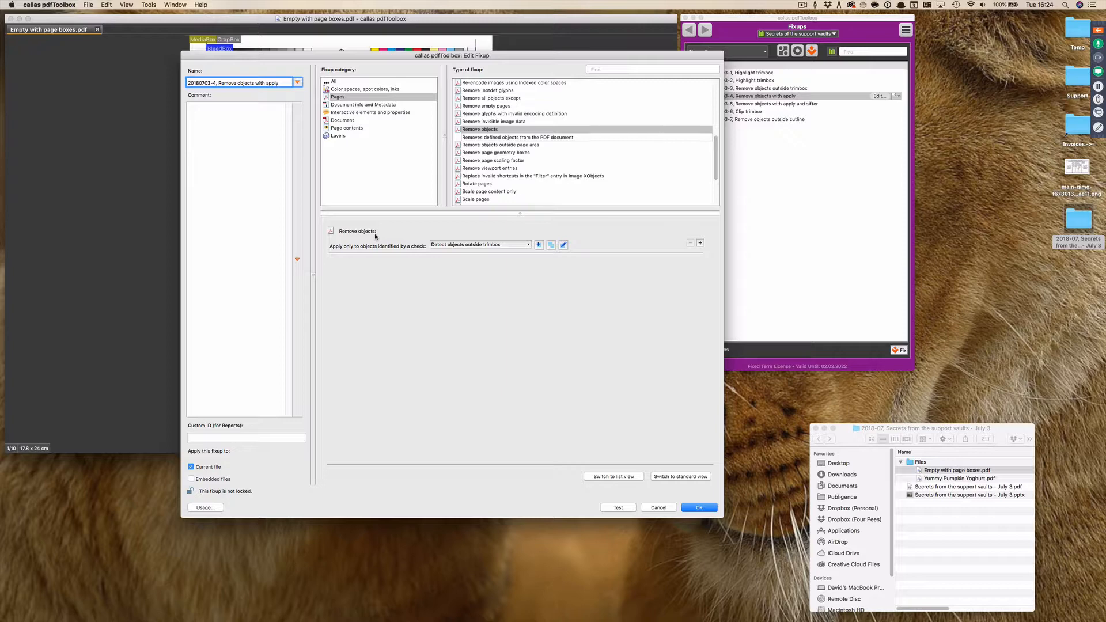
# Review the checks that can identify objects for removal, test the fixup with "Detect objects outside trimbox" and close the results.
pyautogui.click(528, 246)
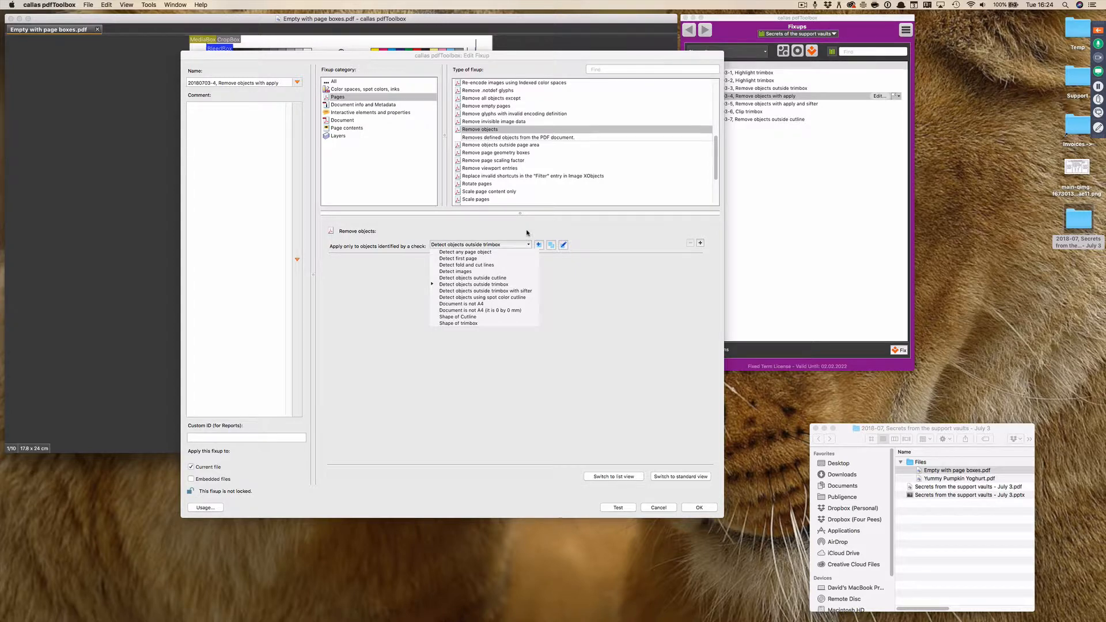
pyautogui.click(527, 232)
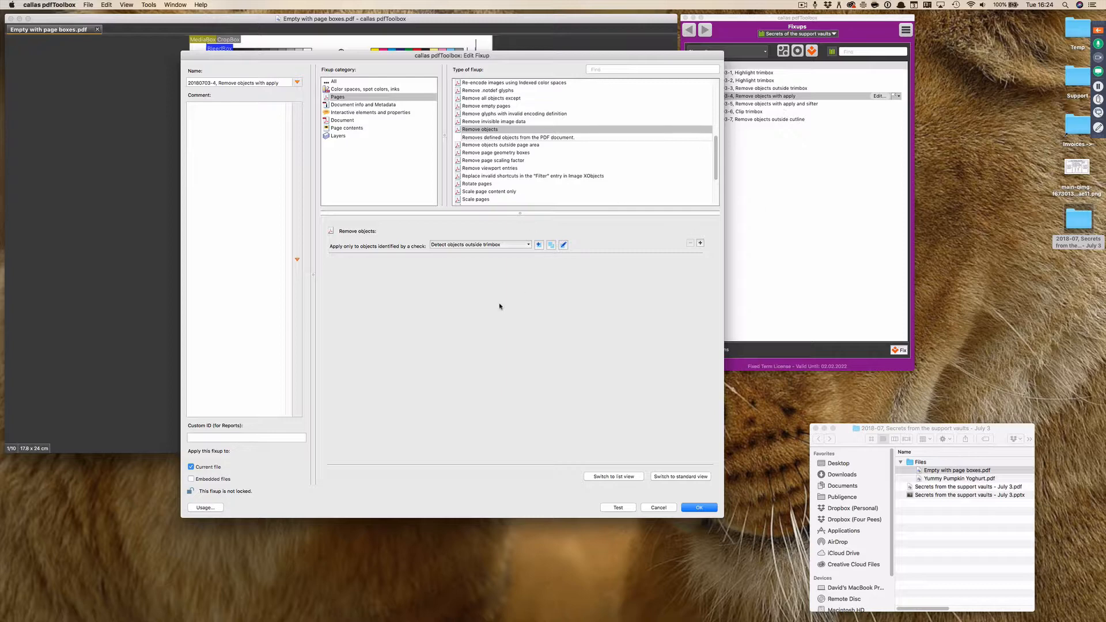
pyautogui.click(526, 248)
pyautogui.click(628, 509)
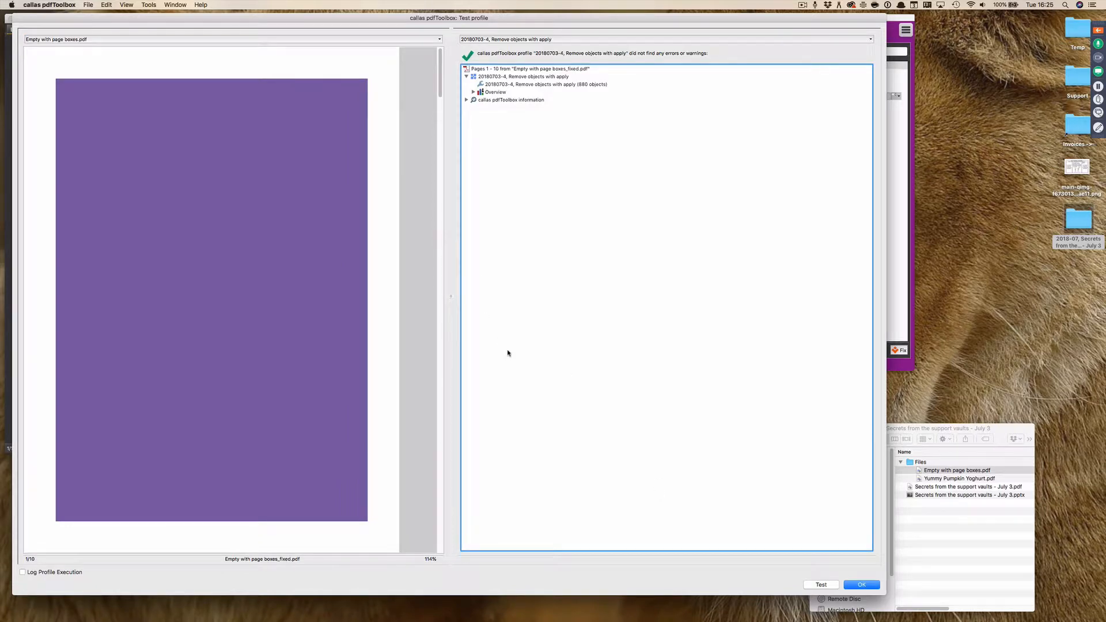
pyautogui.click(858, 584)
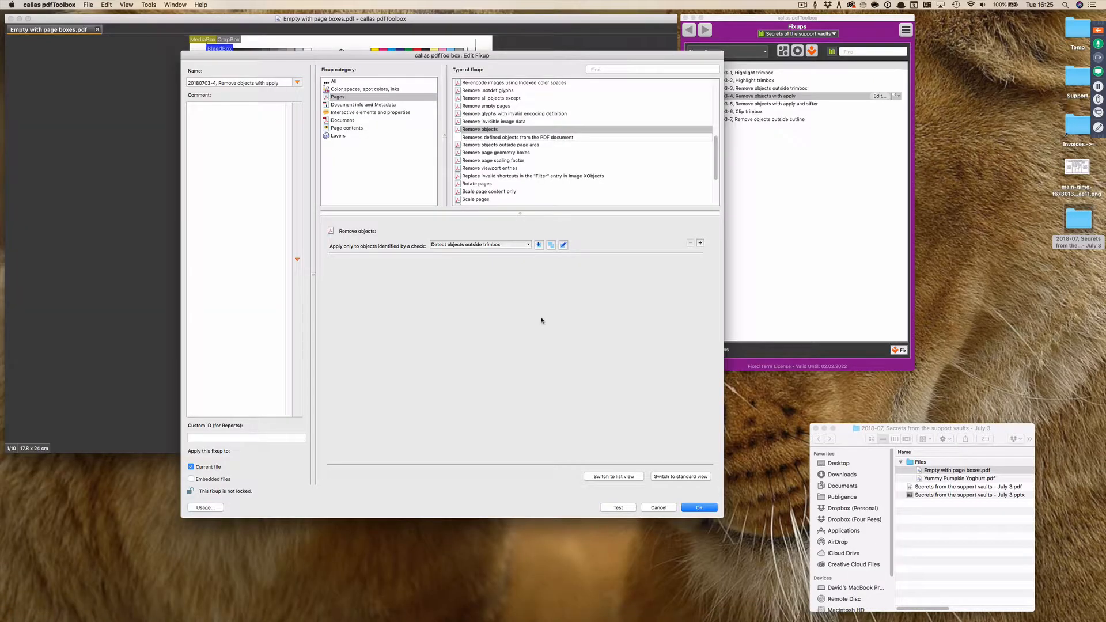
# Duplicate the "Detect objects outside trimbox" check and name the copy "Detect objects outside trimbox that are black".
pyautogui.moveTo(398, 56); pyautogui.dragTo(415, 75)
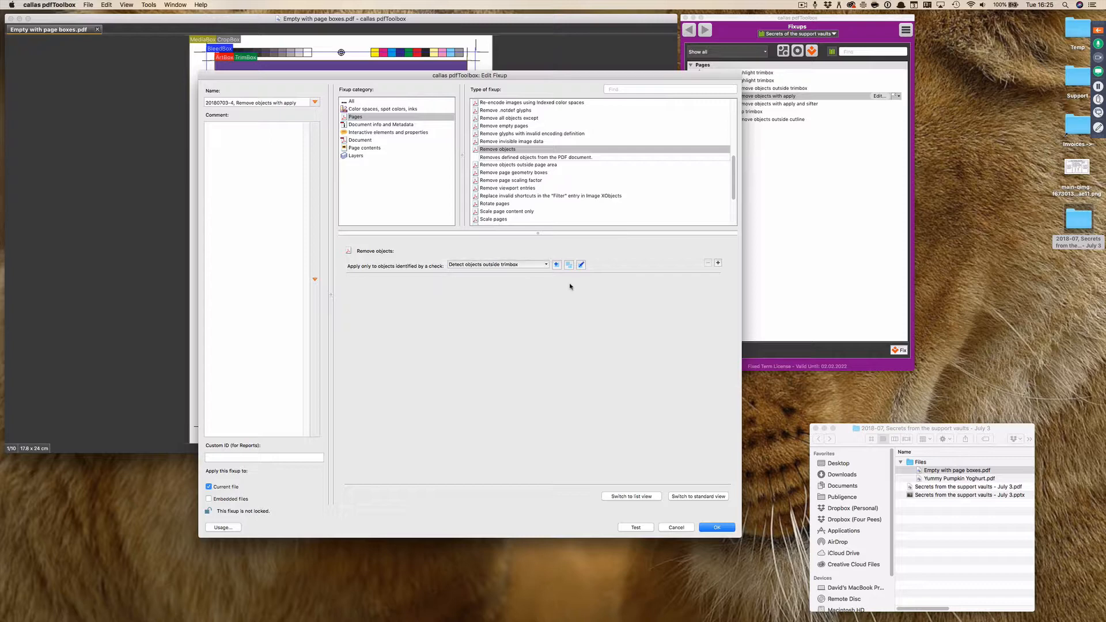
pyautogui.click(568, 264)
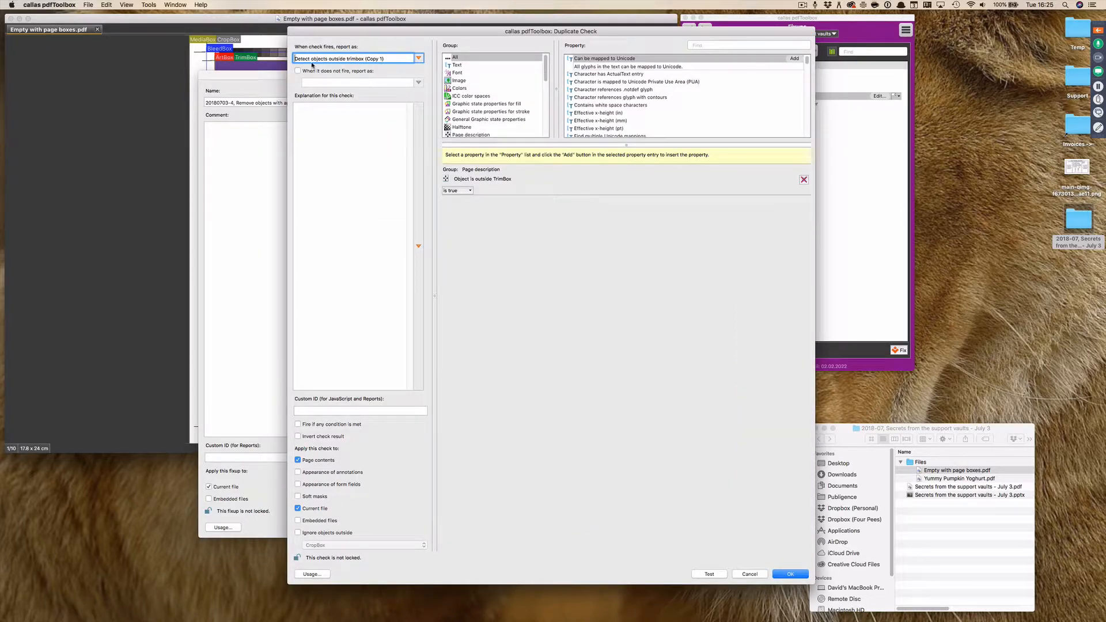
pyautogui.moveTo(365, 58); pyautogui.dragTo(406, 57)
pyautogui.write('that are black')
pyautogui.moveTo(696, 33); pyautogui.dragTo(671, 59)
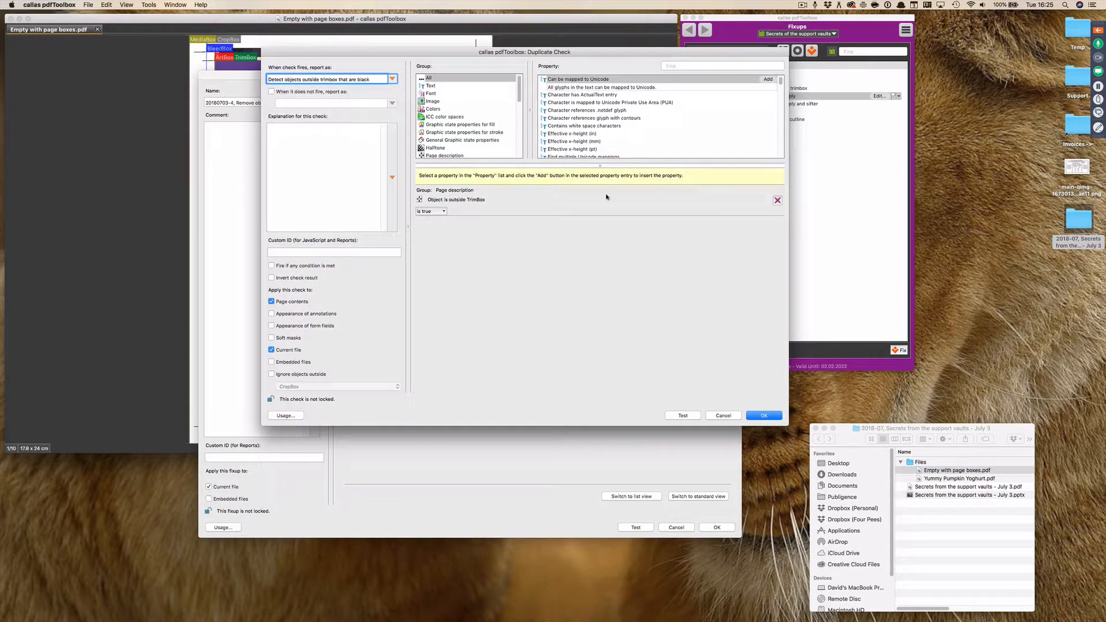
# Find the "Object is 100% Black" property, add it as a condition to the duplicated check and set it to "is true".
pyautogui.click(688, 66)
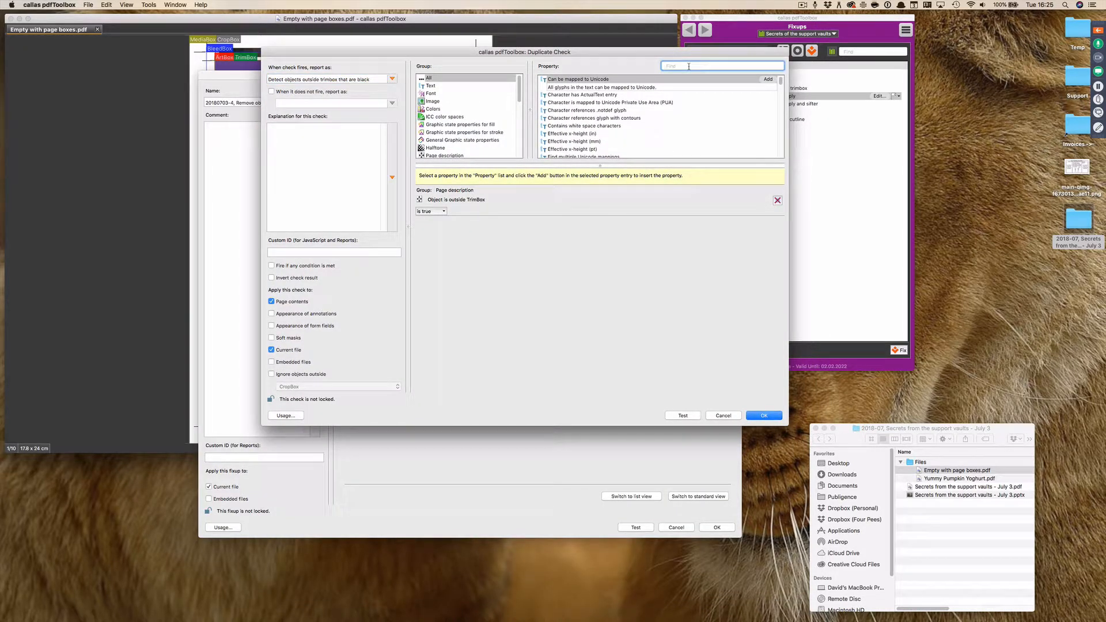
pyautogui.write('is b')
pyautogui.write('l')
pyautogui.press('BackSpace')
pyautogui.press('BackSpace')
pyautogui.press('BackSpace')
pyautogui.press('BackSpace')
pyautogui.press('BackSpace')
pyautogui.write('bl')
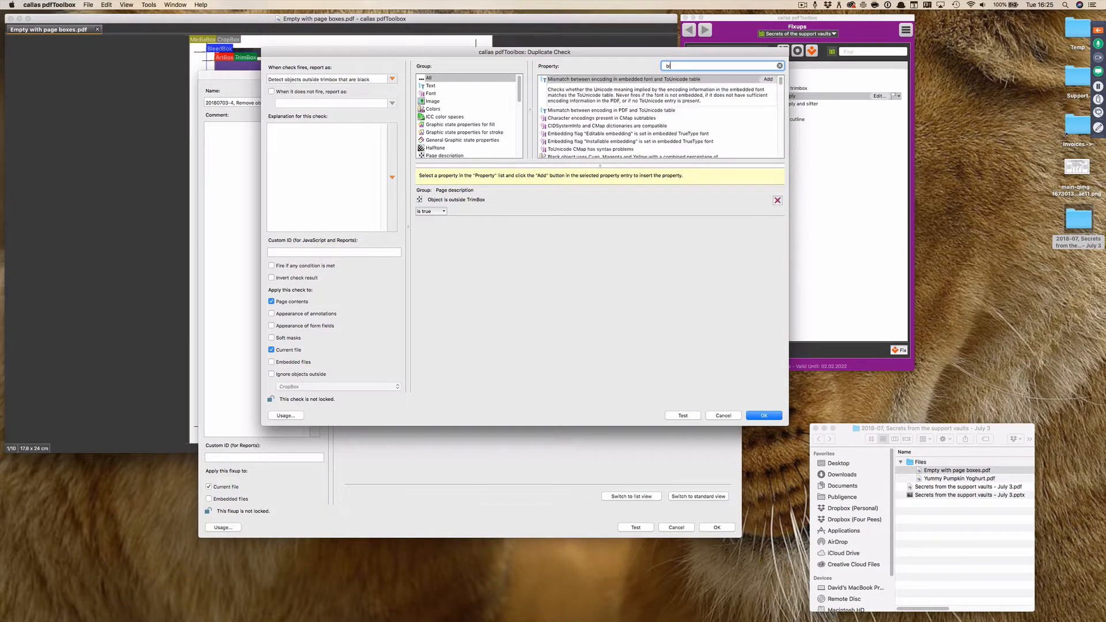
pyautogui.write('ack')
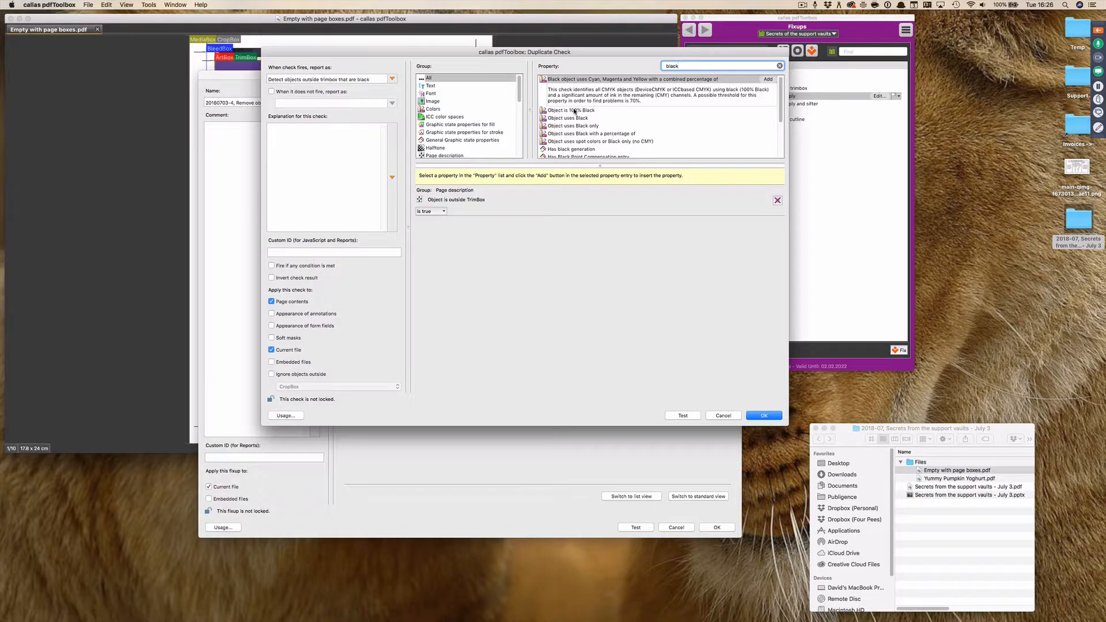
pyautogui.click(574, 111)
pyautogui.doubleClick(578, 88)
pyautogui.click(431, 259)
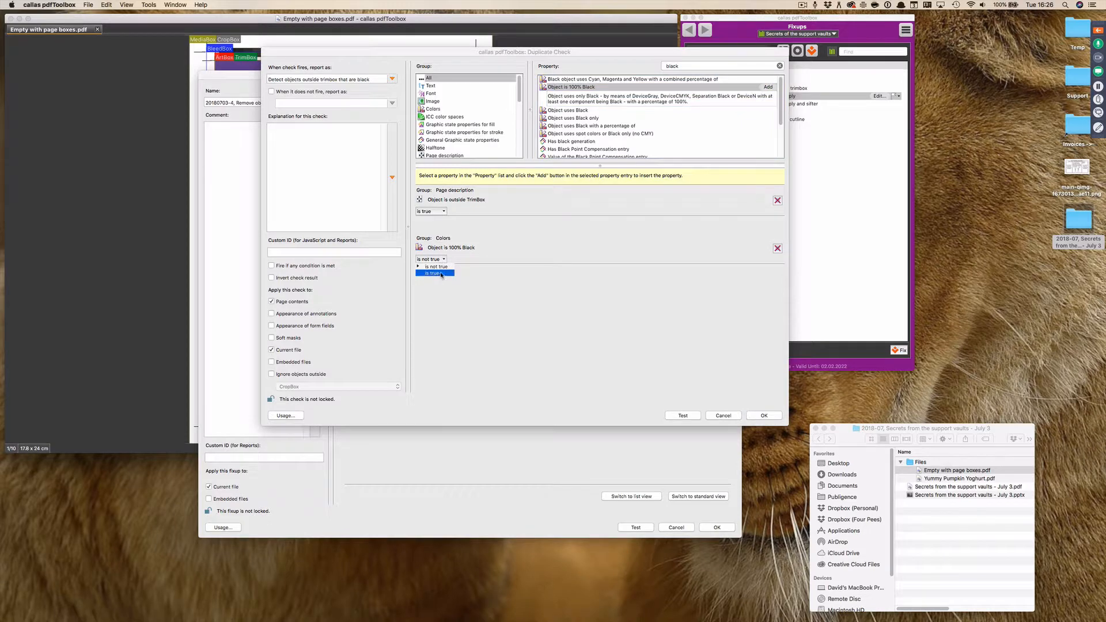
pyautogui.click(431, 275)
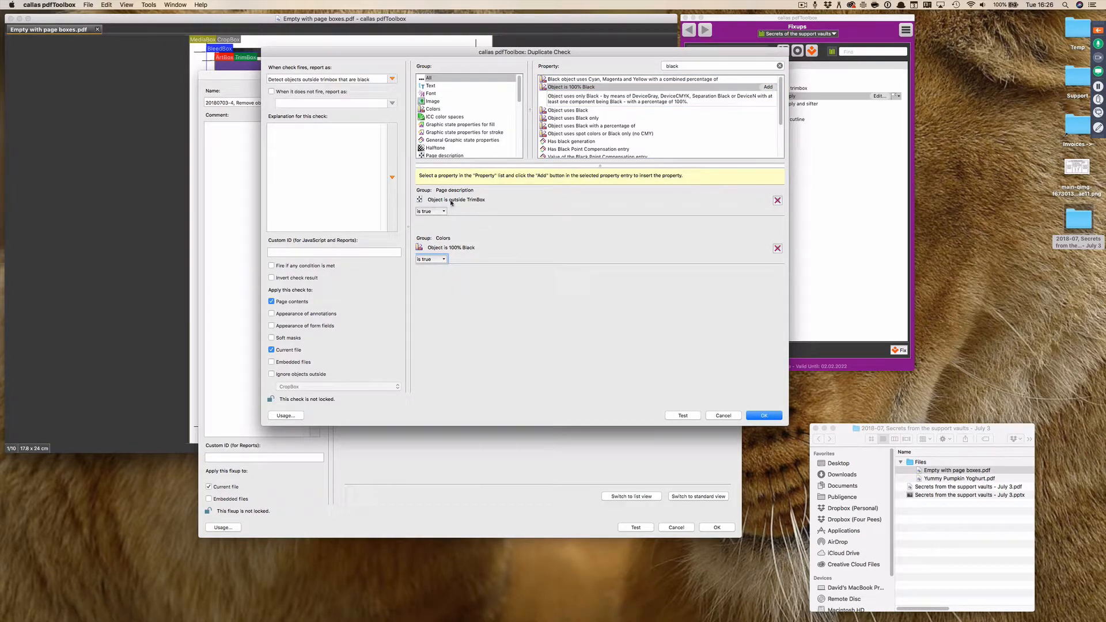
# Save the duplicated check "Detect objects outside trimbox that are black" and test the fixup with it.
pyautogui.moveTo(449, 201)
pyautogui.click(750, 416)
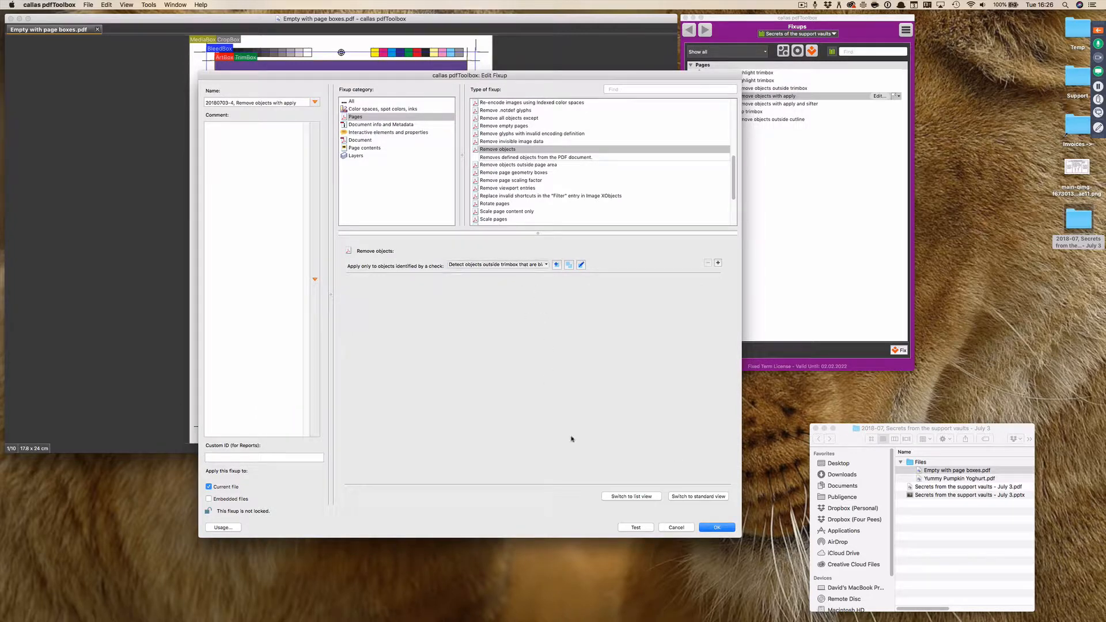
pyautogui.click(636, 528)
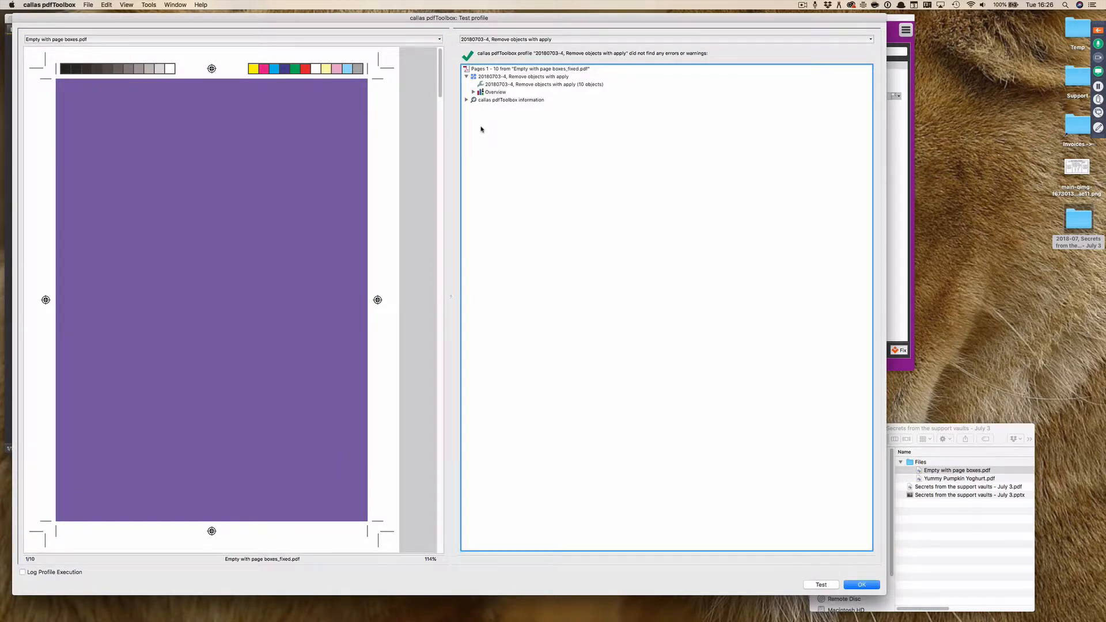
# Examine the marks around the page in the test result, close it and save the fixup.
pyautogui.scroll(-5, 431, 200)
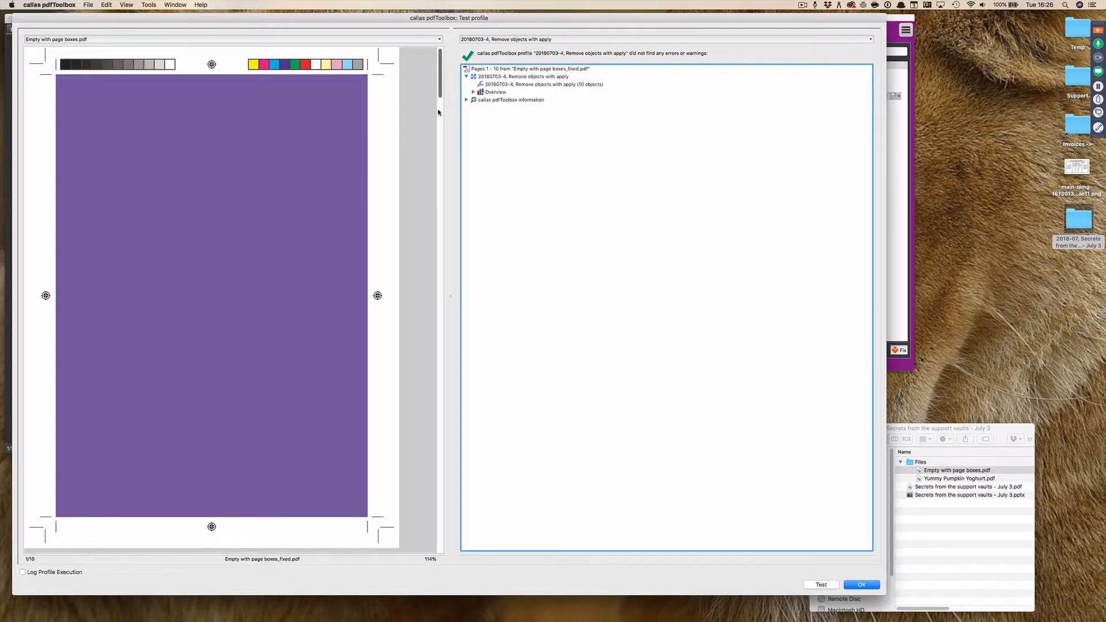
pyautogui.scroll(2, 430, 200)
pyautogui.scroll(2, 429, 196)
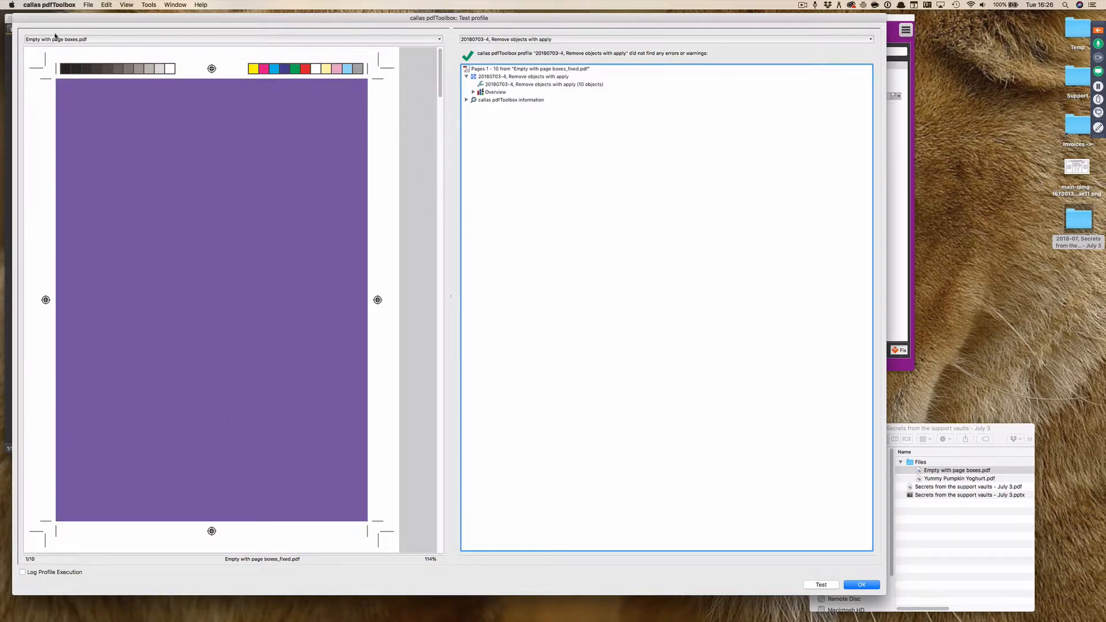
pyautogui.moveTo(167, 22); pyautogui.dragTo(507, 51)
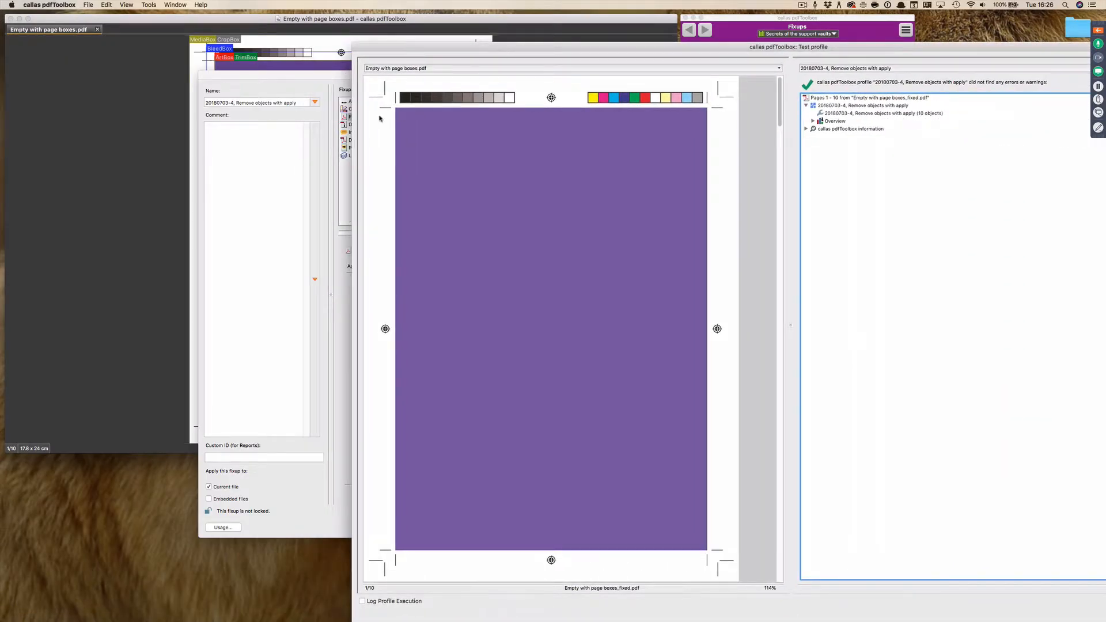
pyautogui.moveTo(534, 49); pyautogui.dragTo(189, 32)
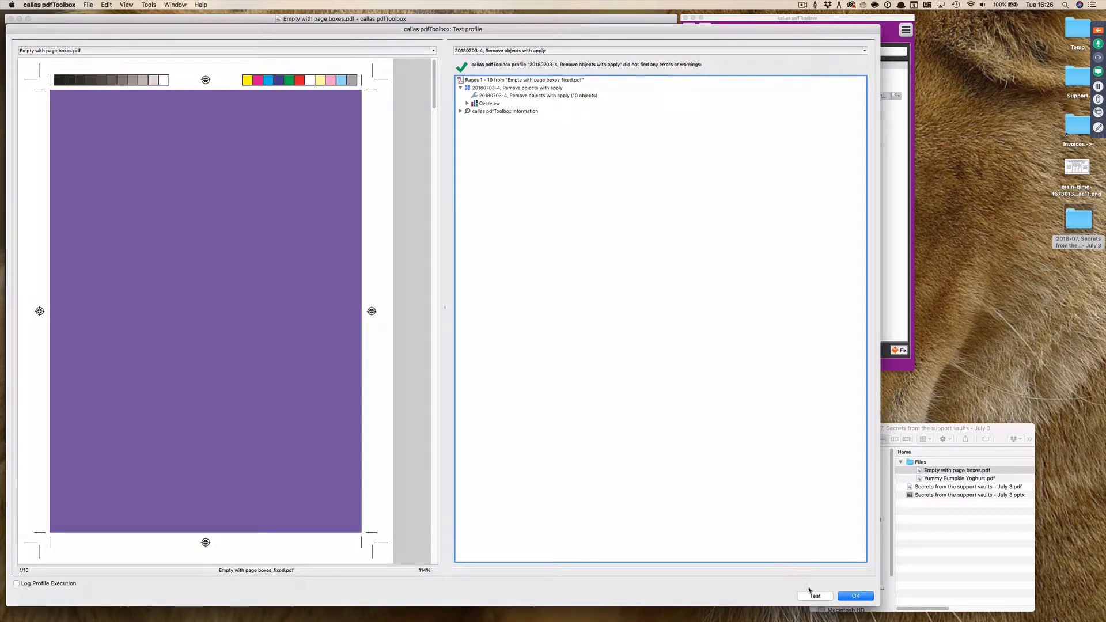
pyautogui.click(854, 596)
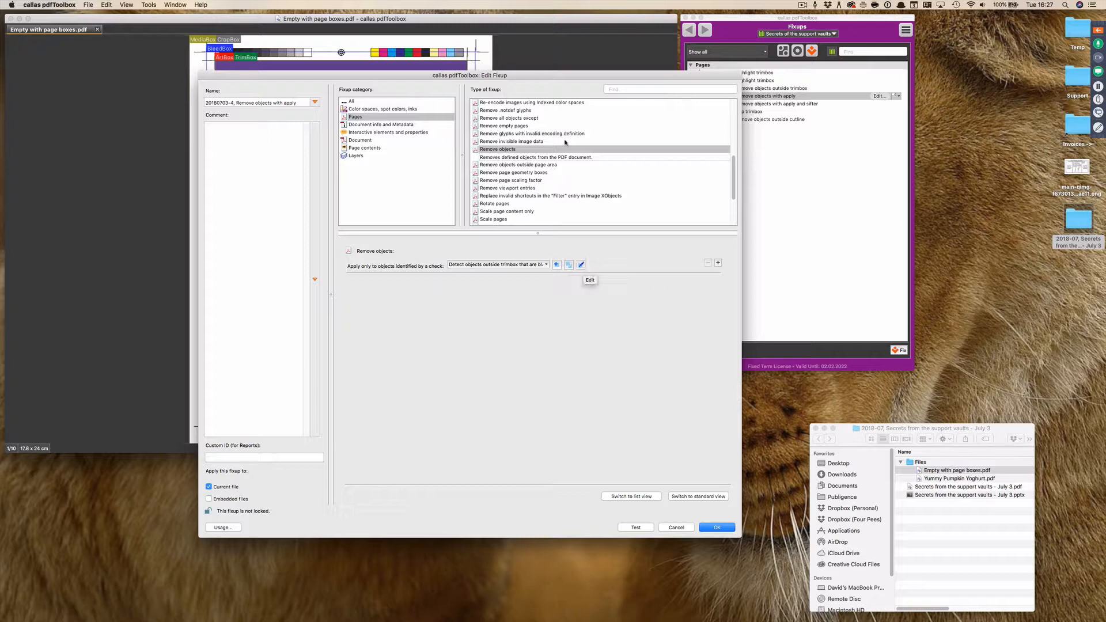
pyautogui.moveTo(538, 75); pyautogui.dragTo(806, 103)
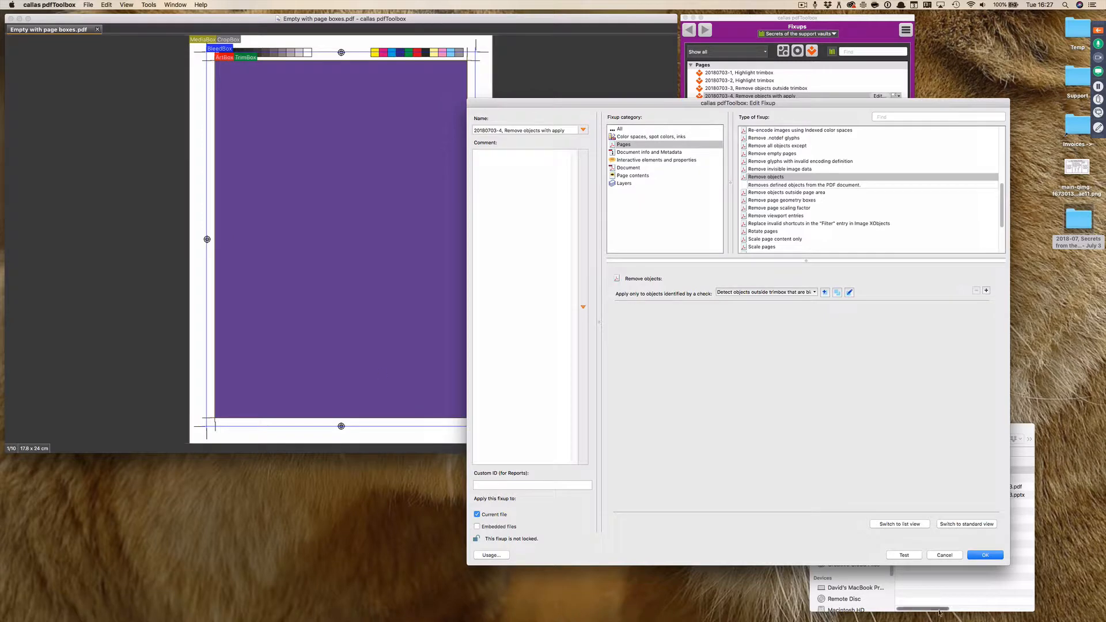
pyautogui.click(989, 554)
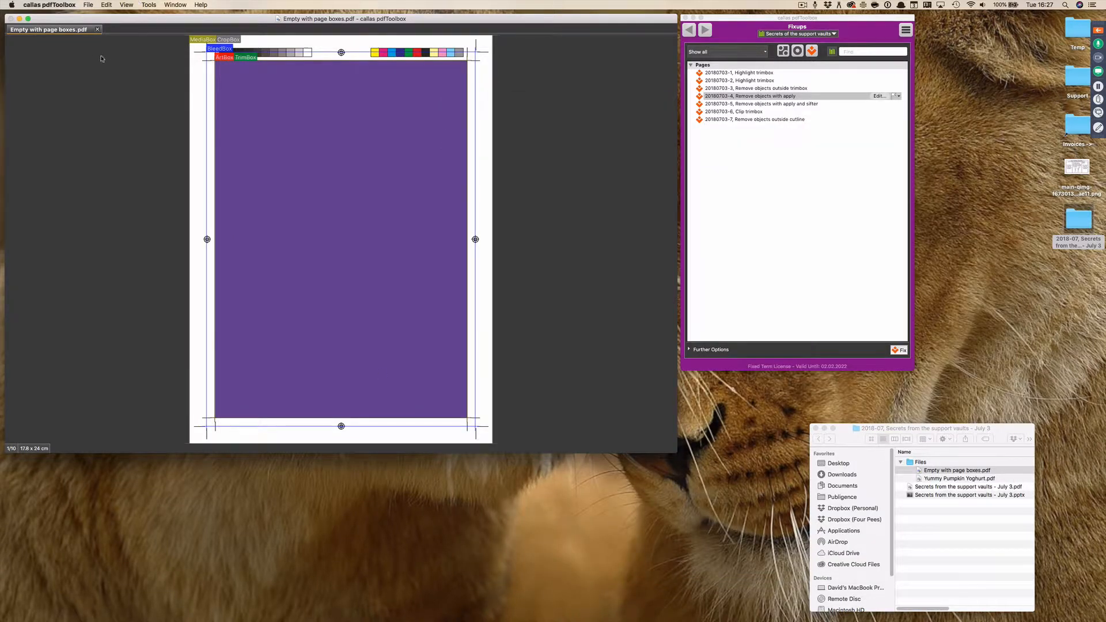
# Inspect the registration mark beside the page's right edge with the Object inspector and close the inspector.
pyautogui.click(122, 4)
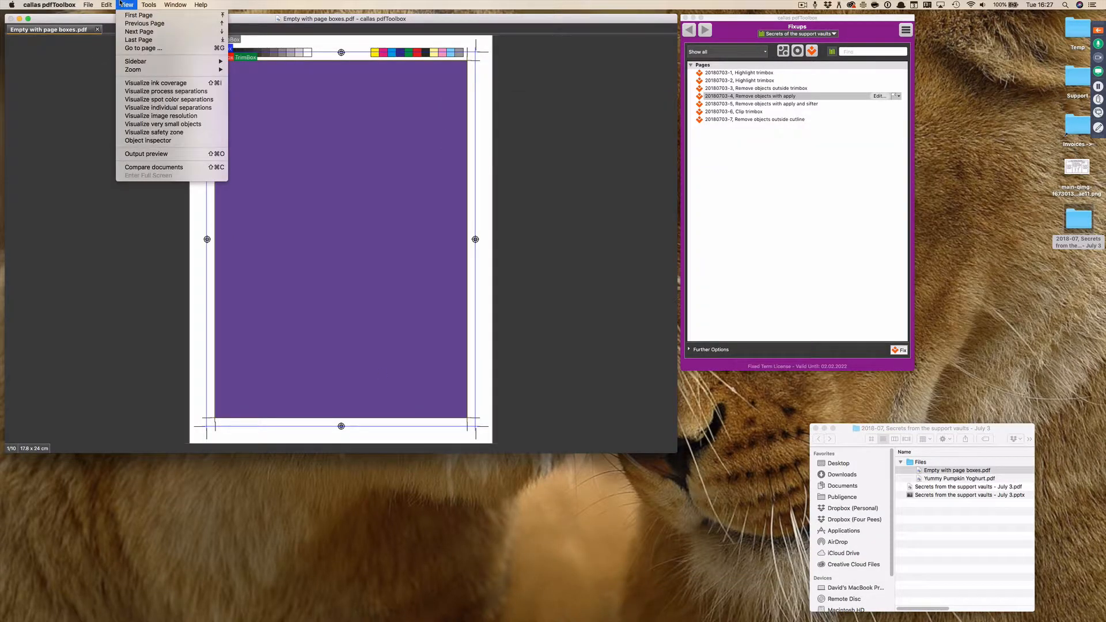
pyautogui.click(138, 140)
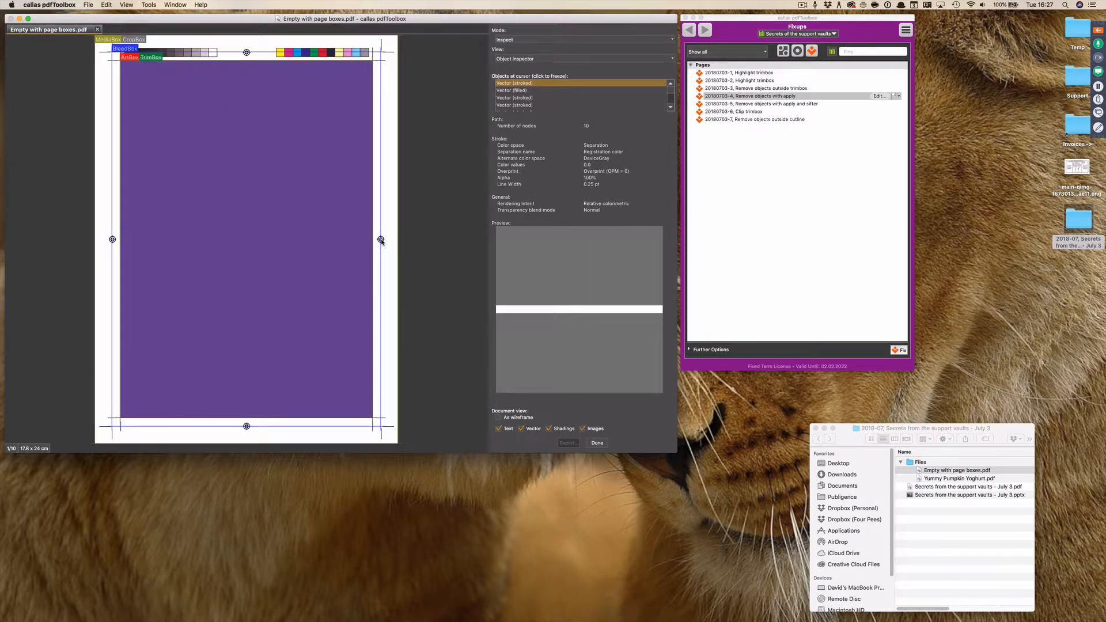
pyautogui.click(380, 240)
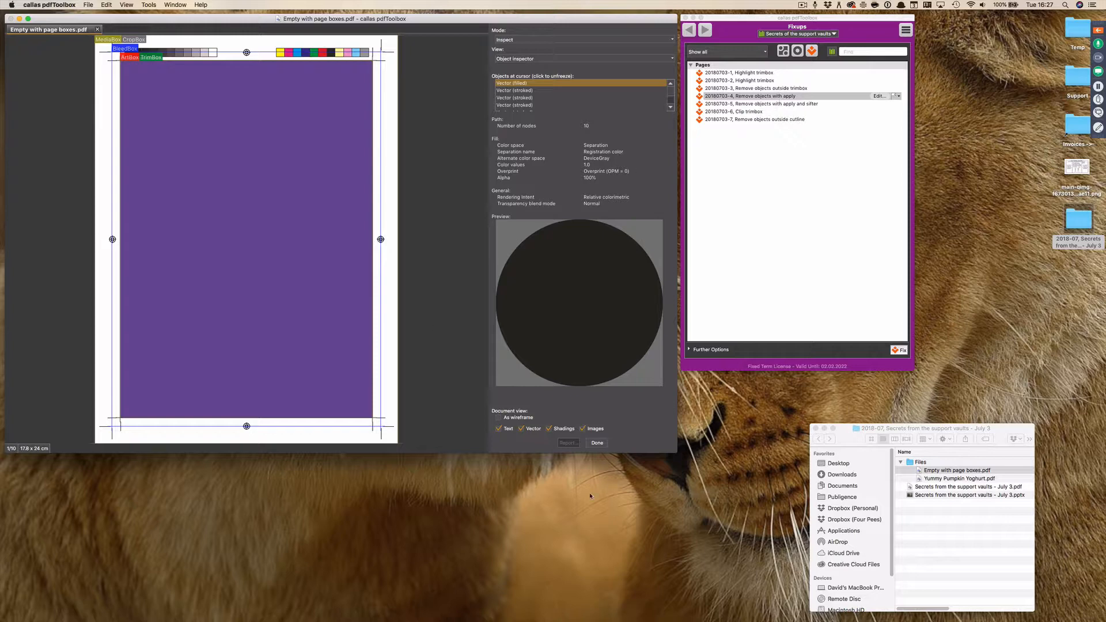
pyautogui.click(599, 443)
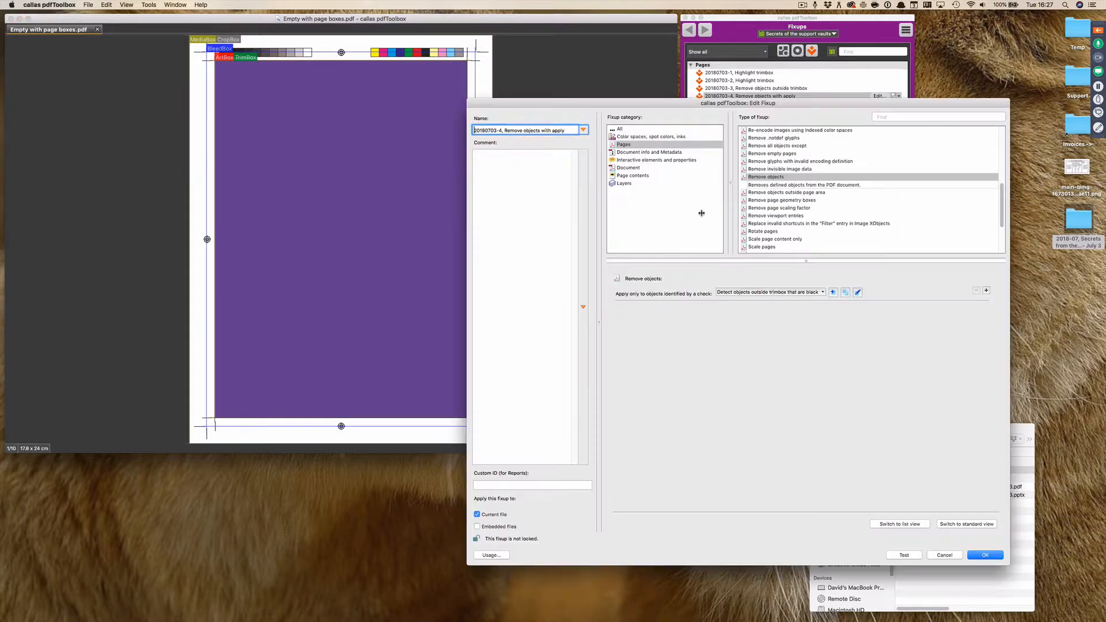
# Reopen the fixup "20180703-4, Remove objects with apply" and open its "Detect objects outside trimbox that are black" check for editing.
pyautogui.click(878, 96)
pyautogui.moveTo(615, 107)
pyautogui.mouseDown()
pyautogui.moveTo(305, 110)
pyautogui.moveTo(340, 99)
pyautogui.moveTo(326, 71)
pyautogui.mouseUp()
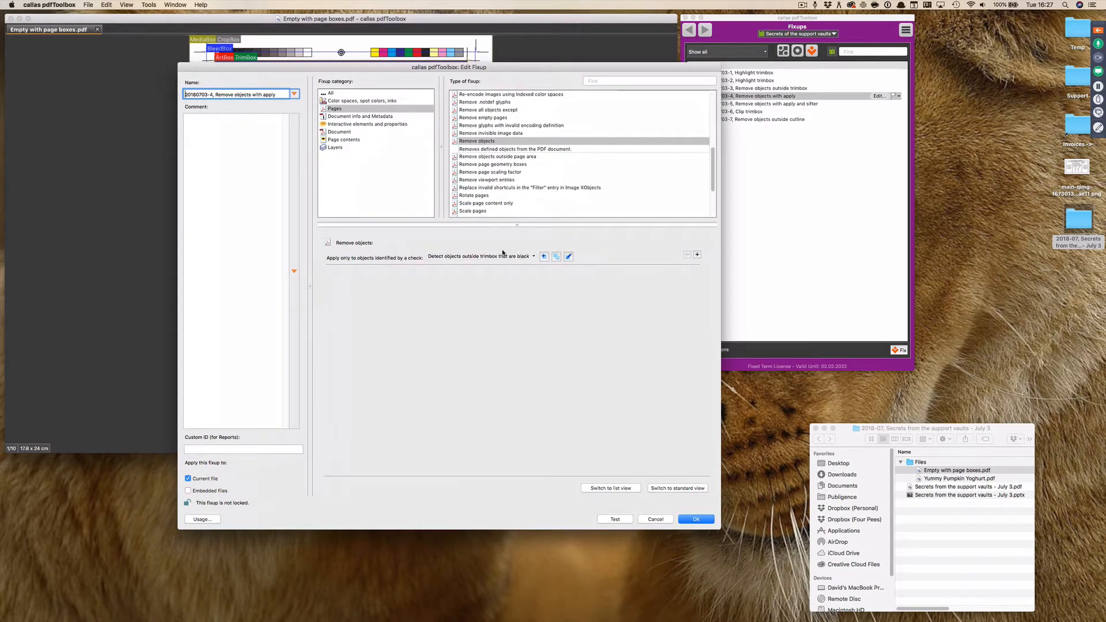
pyautogui.click(568, 257)
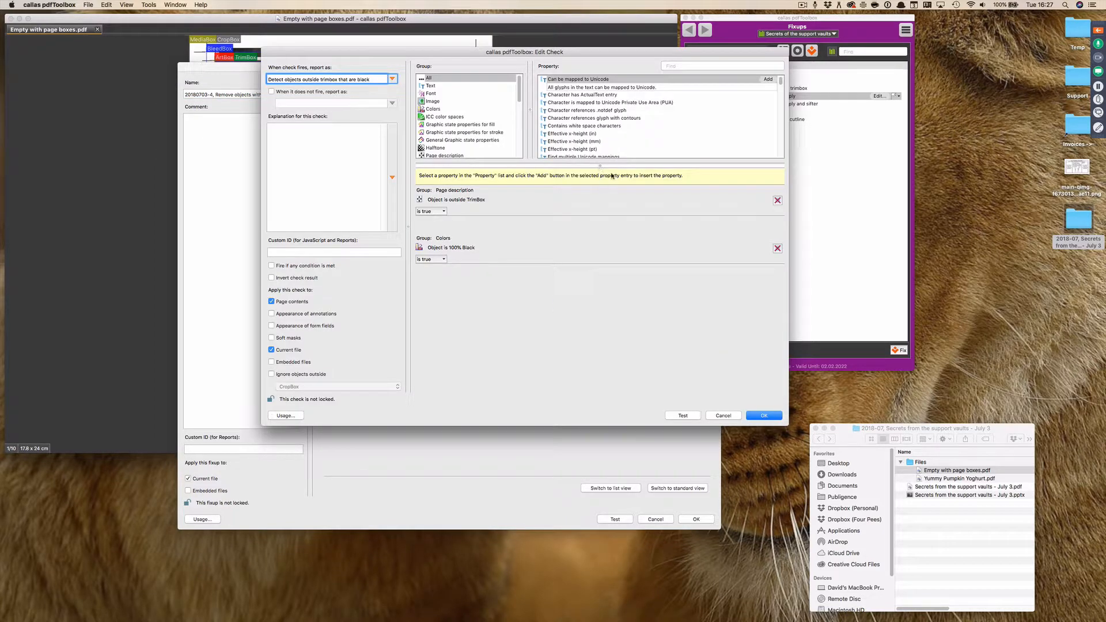
# Replace the check's "Object is 100% Black" condition with "Is registration color" set to "is true".
pyautogui.click(671, 66)
pyautogui.write('re')
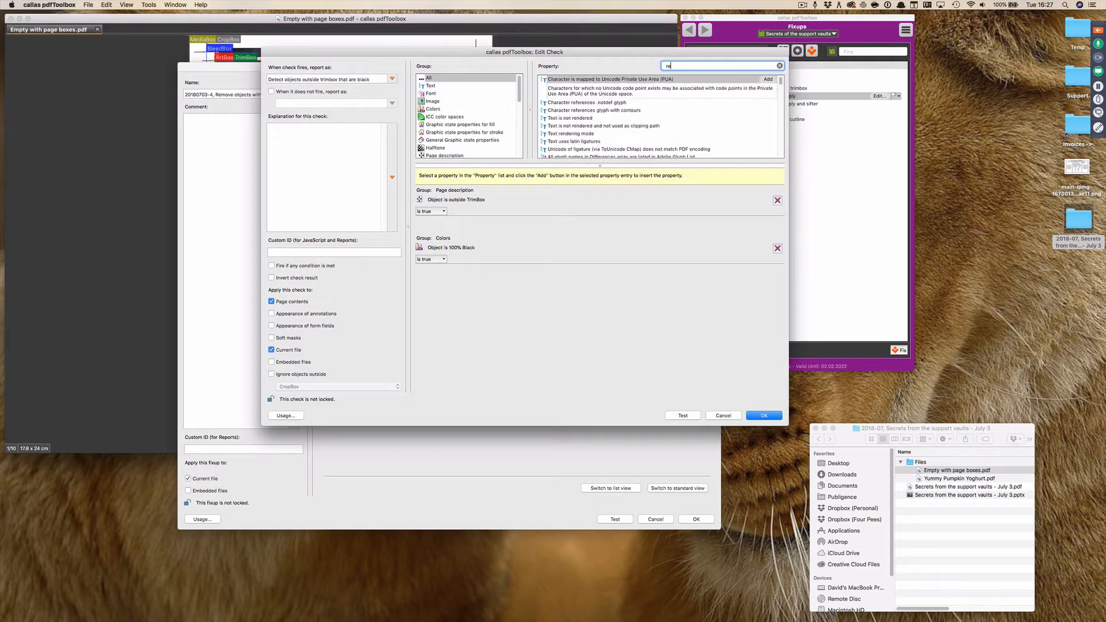
pyautogui.write('gistra')
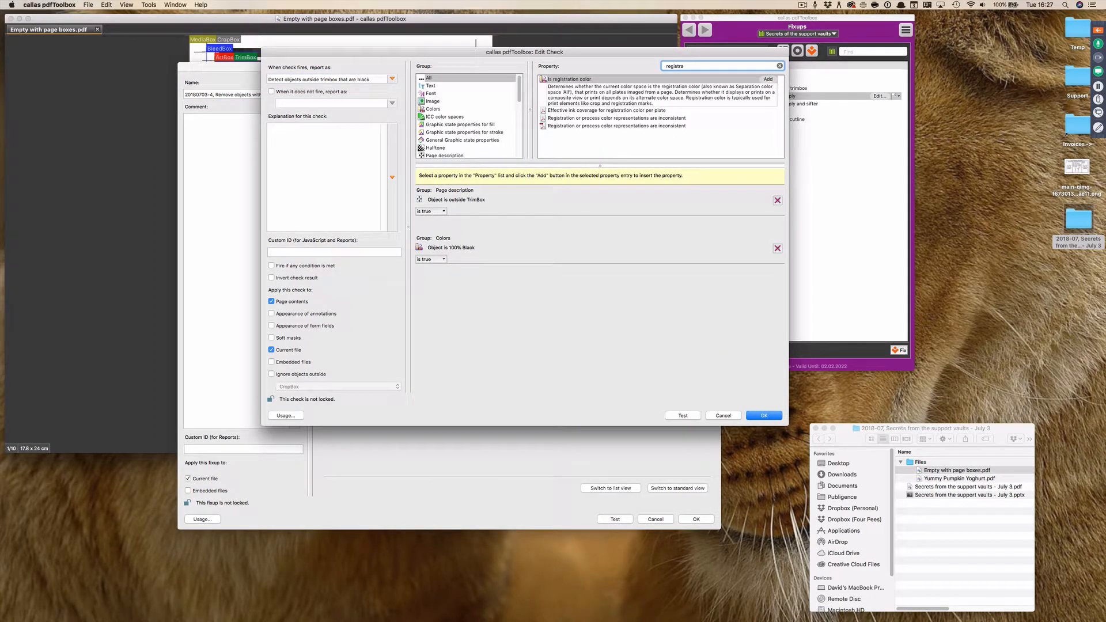
pyautogui.doubleClick(574, 82)
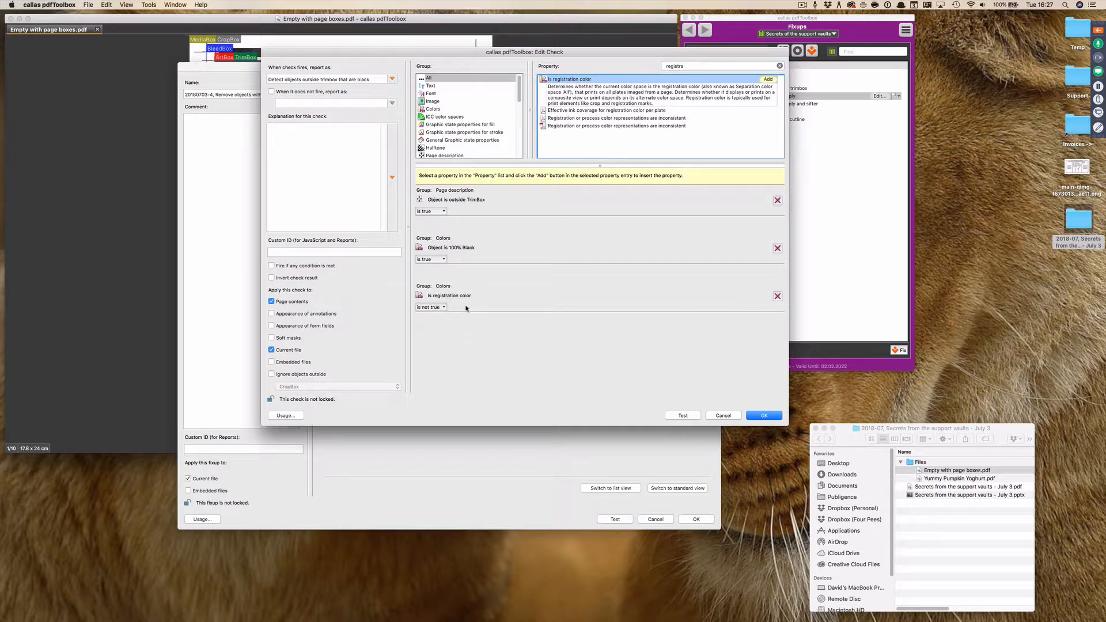
pyautogui.click(777, 249)
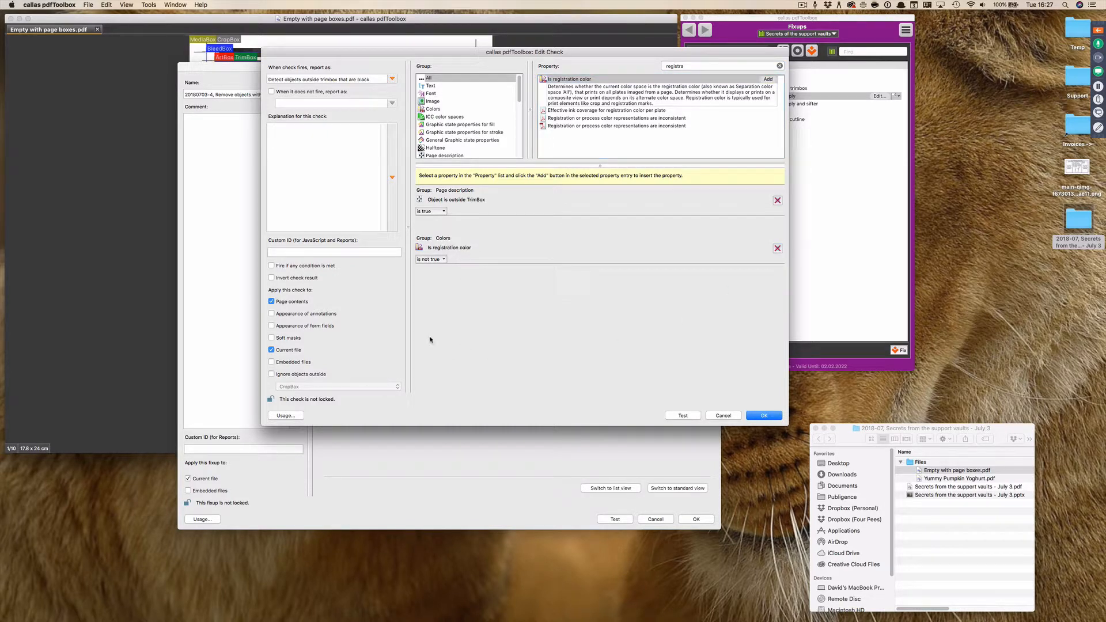
pyautogui.click(432, 260)
pyautogui.click(436, 268)
# Save the edited check, test the fixup with it and close the fixup without saving it.
pyautogui.click(764, 416)
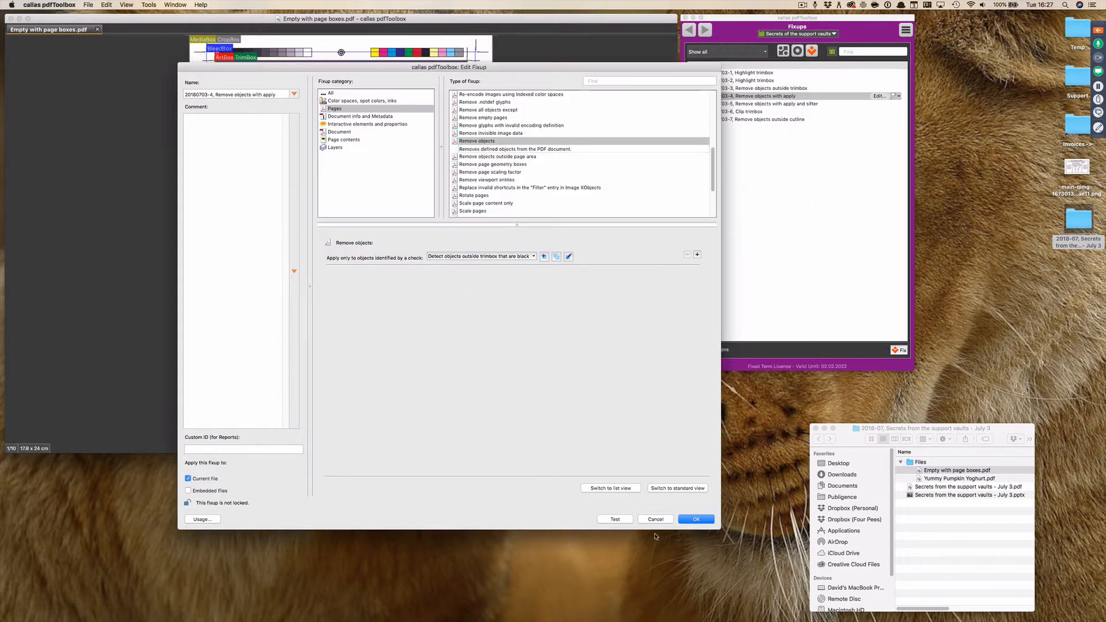
pyautogui.click(614, 518)
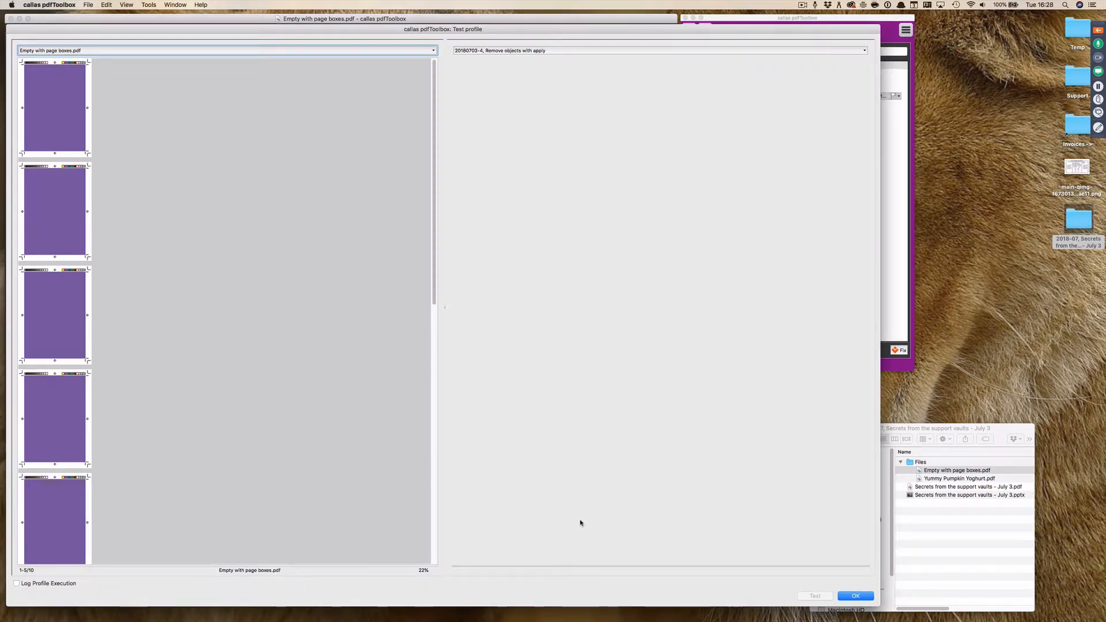
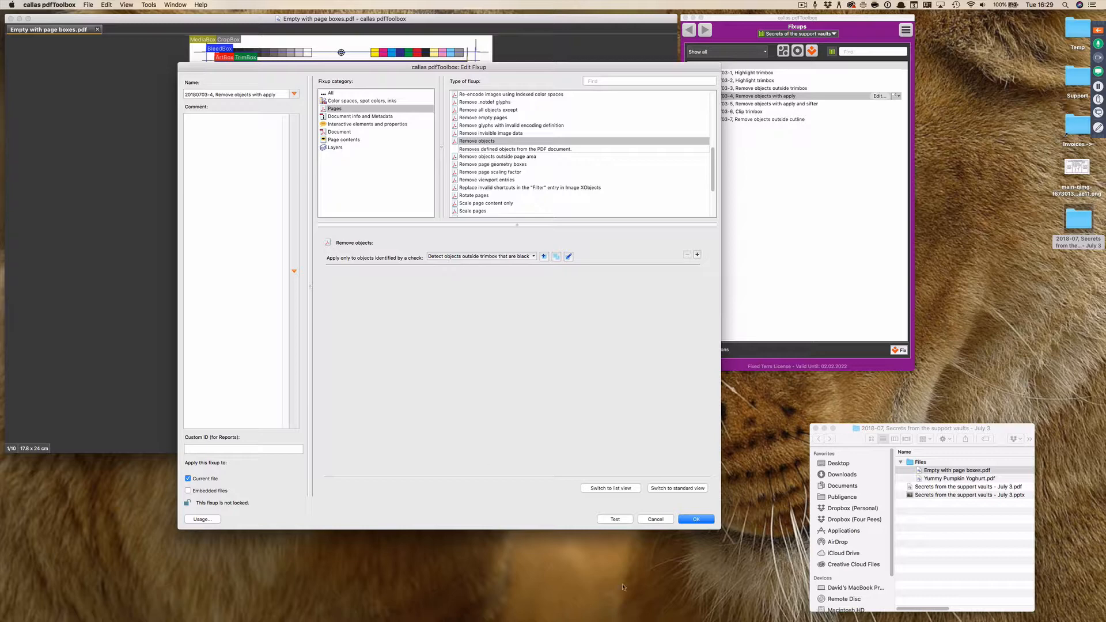
pyautogui.click(655, 519)
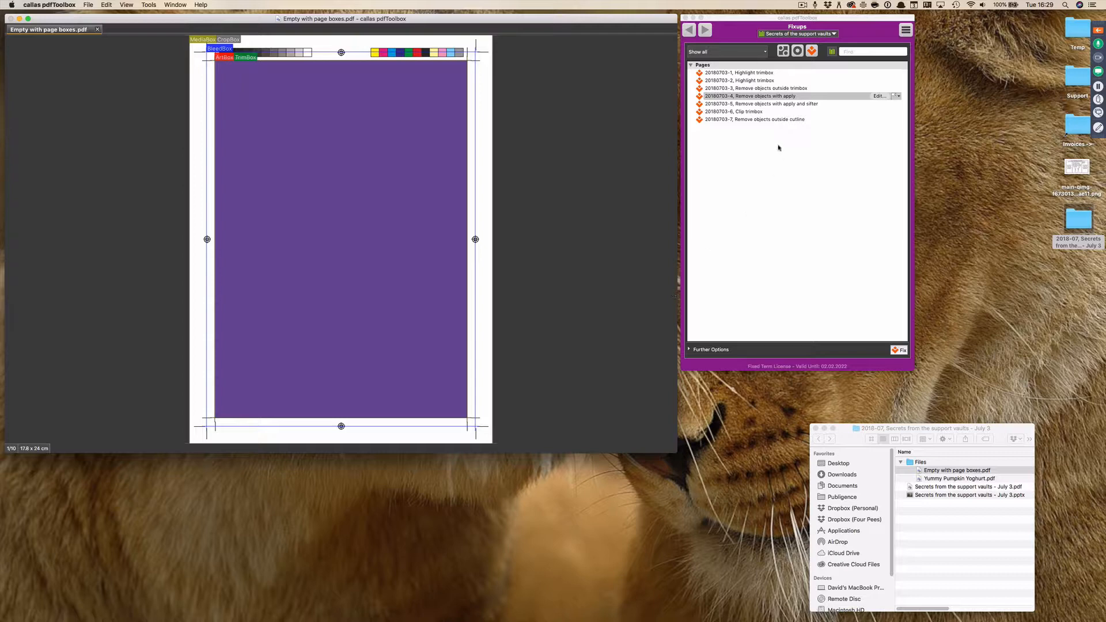
# Open the fixup "20180703-5, Remove objects with apply and sifter" and its check "Detect objects outside trimbox with sifter" for editing.
pyautogui.click(793, 104)
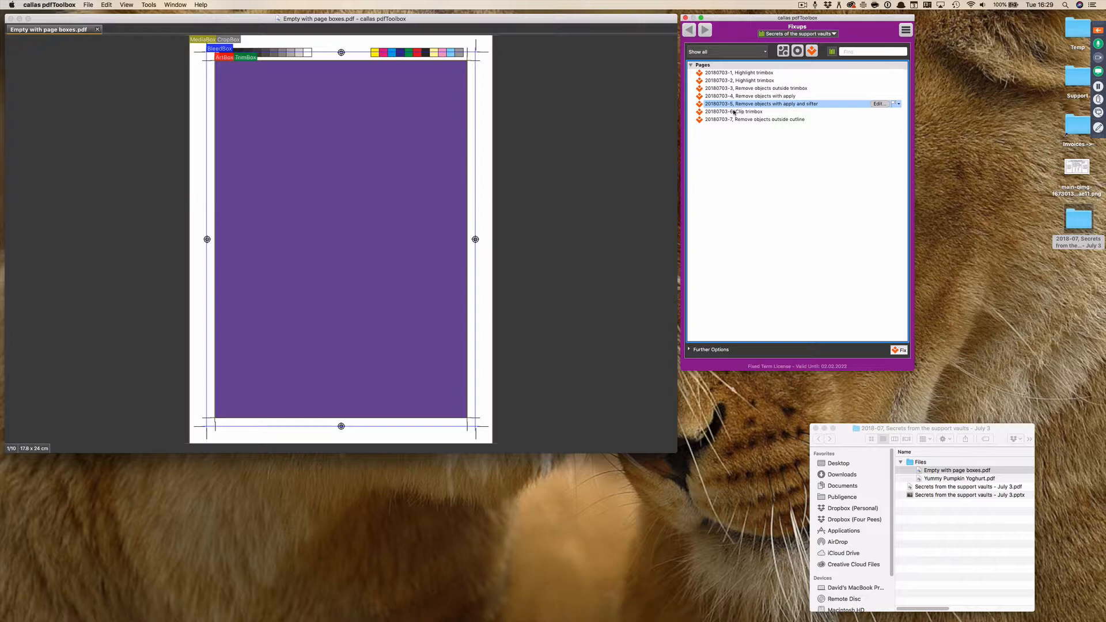
pyautogui.click(879, 104)
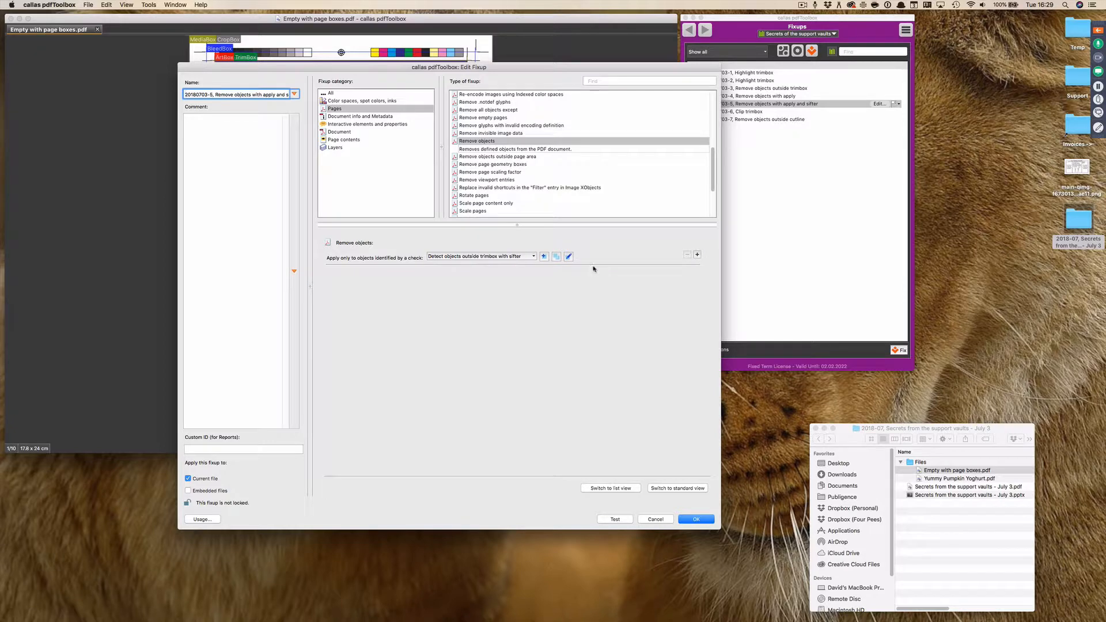
pyautogui.click(567, 256)
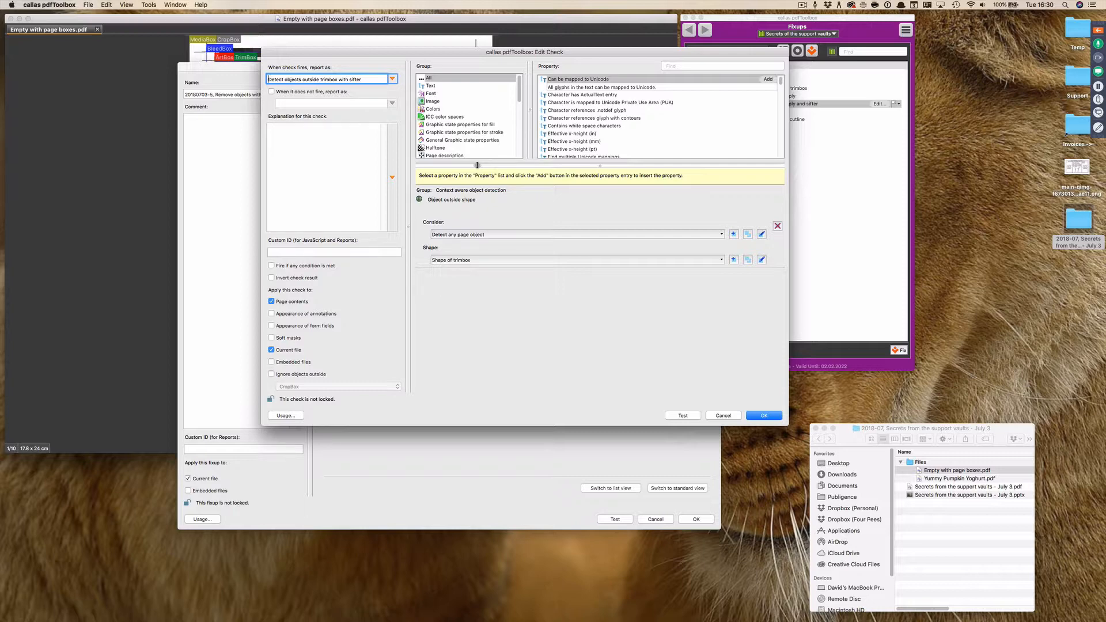
# Review the properties in the "Context aware object detection" group and read the description of "Object outside shape".
pyautogui.moveTo(520, 97); pyautogui.dragTo(519, 148)
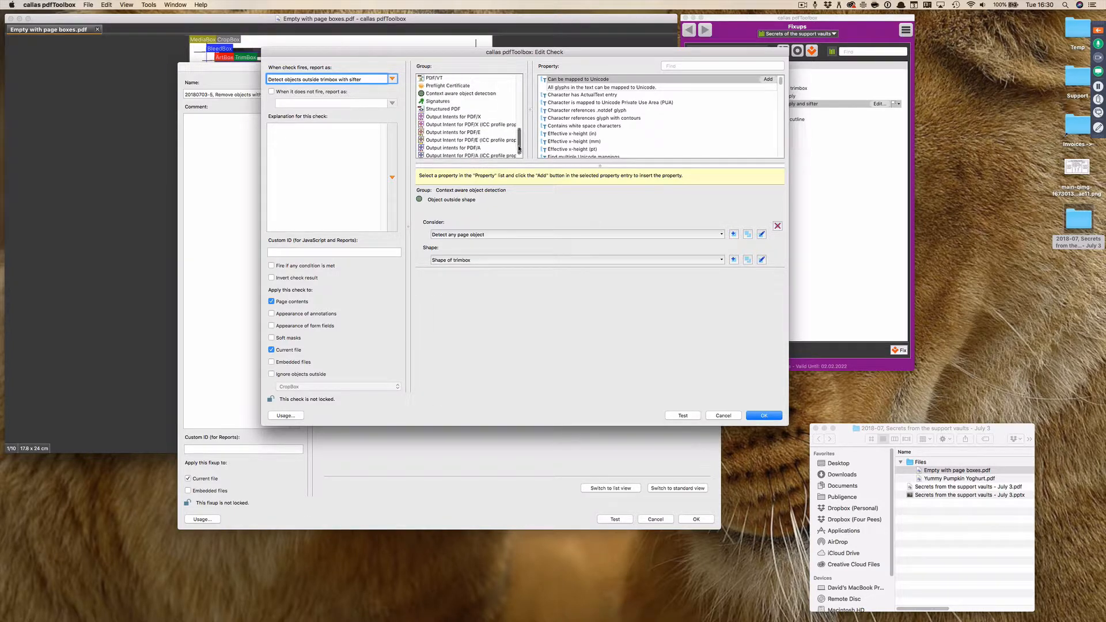
pyautogui.click(479, 94)
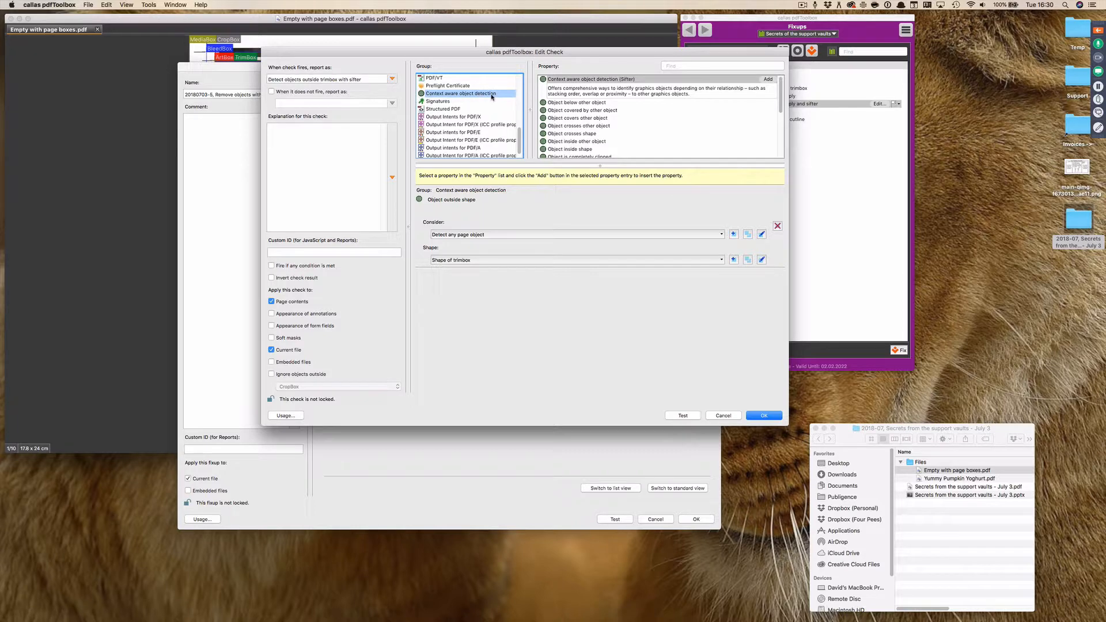
pyautogui.click(637, 80)
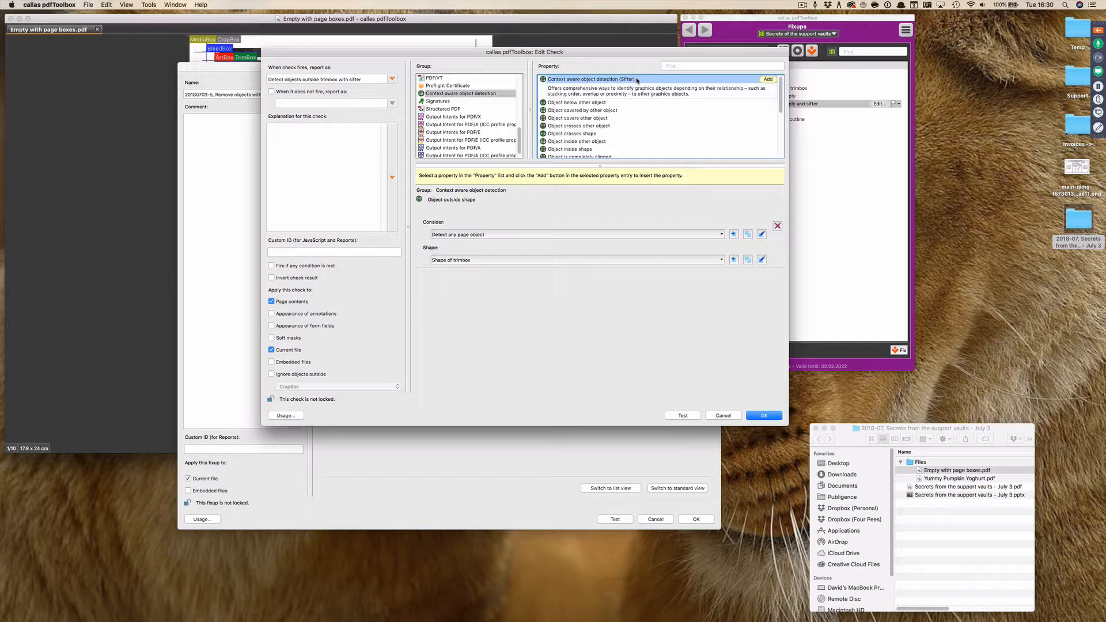
pyautogui.moveTo(781, 95)
pyautogui.mouseDown()
pyautogui.moveTo(783, 138)
pyautogui.moveTo(786, 109)
pyautogui.mouseUp()
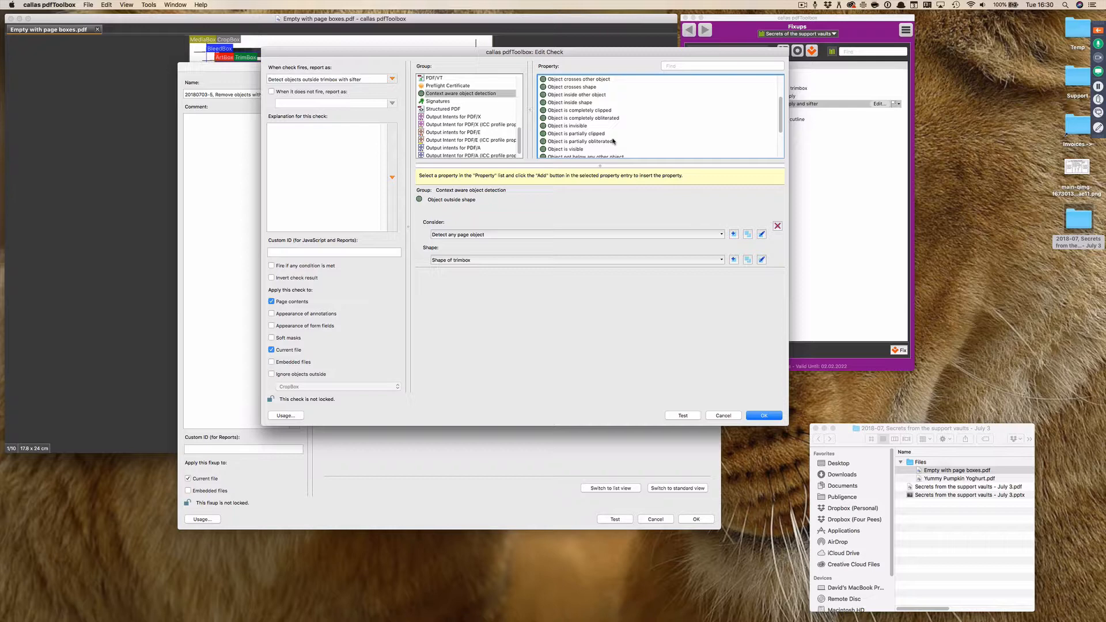
pyautogui.moveTo(784, 112); pyautogui.dragTo(784, 138)
pyautogui.click(579, 134)
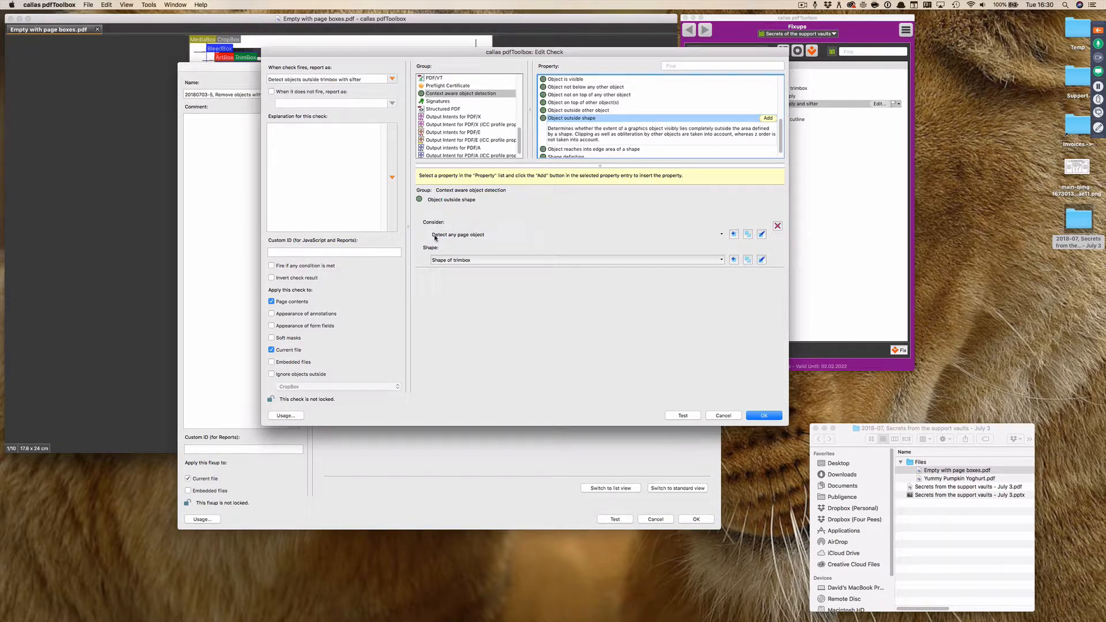
# Review the checks available for the "Consider" setting and read the description of the "Shape definition" property.
pyautogui.click(492, 238)
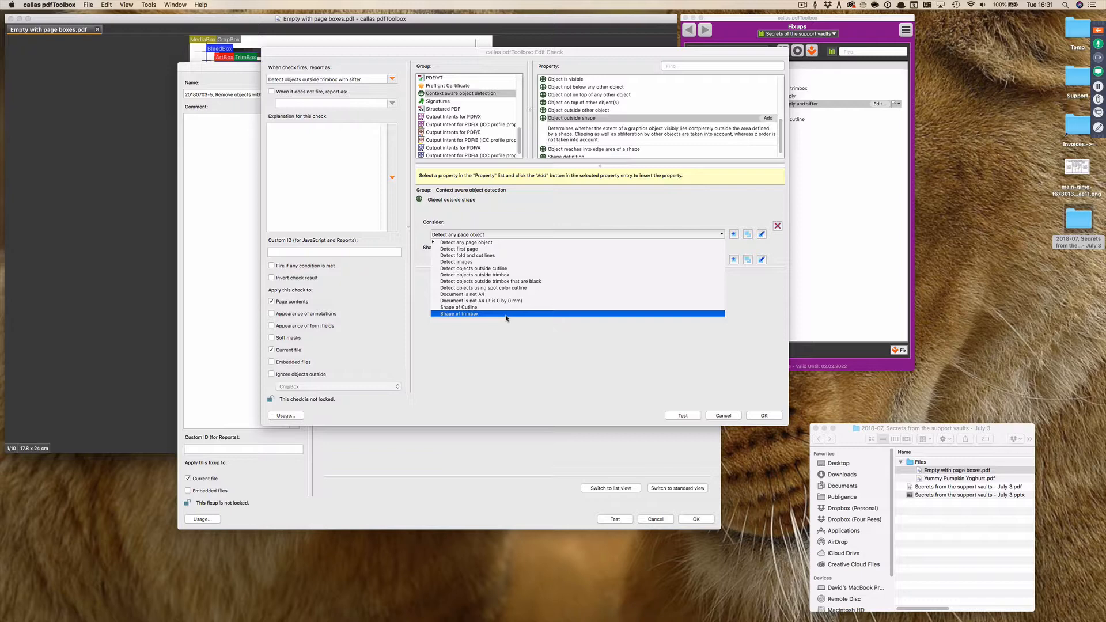
pyautogui.click(531, 204)
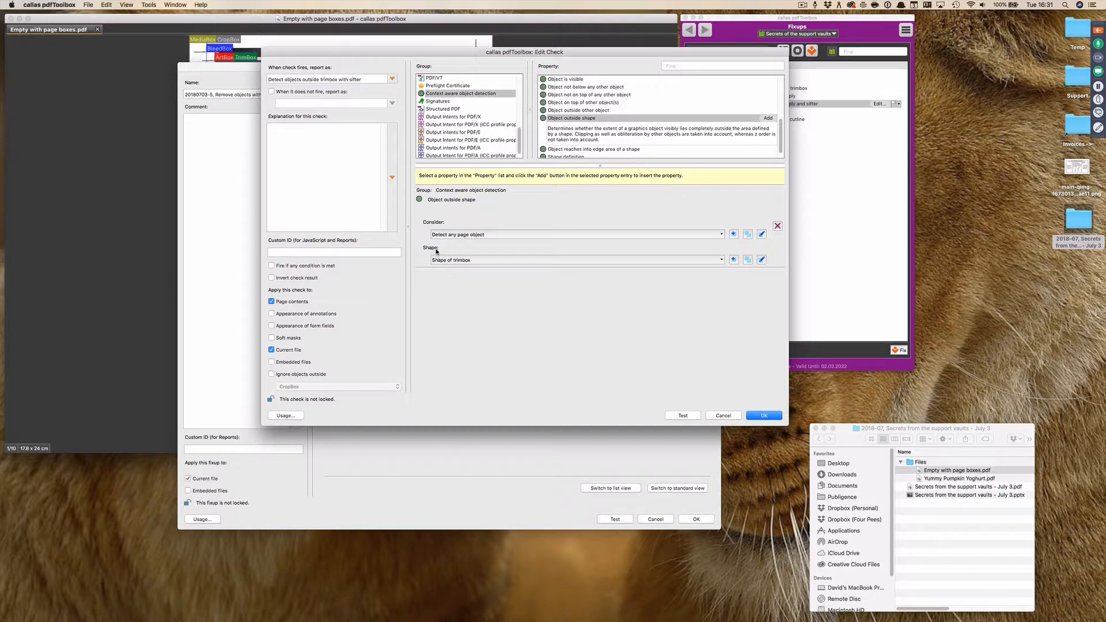
pyautogui.scroll(-1, 782, 134)
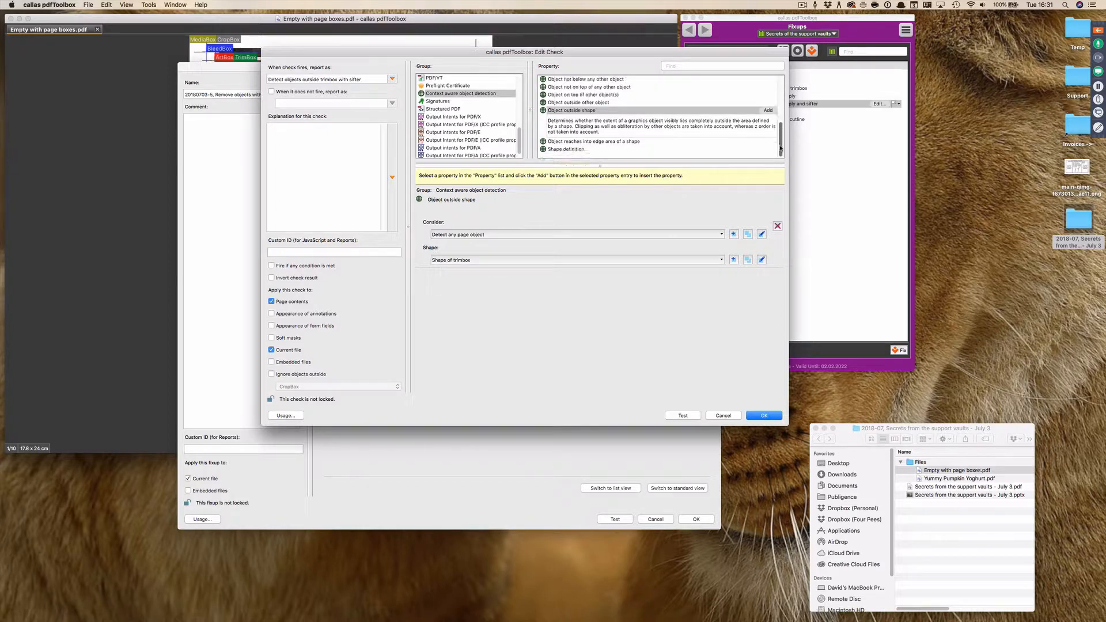
pyautogui.click(575, 149)
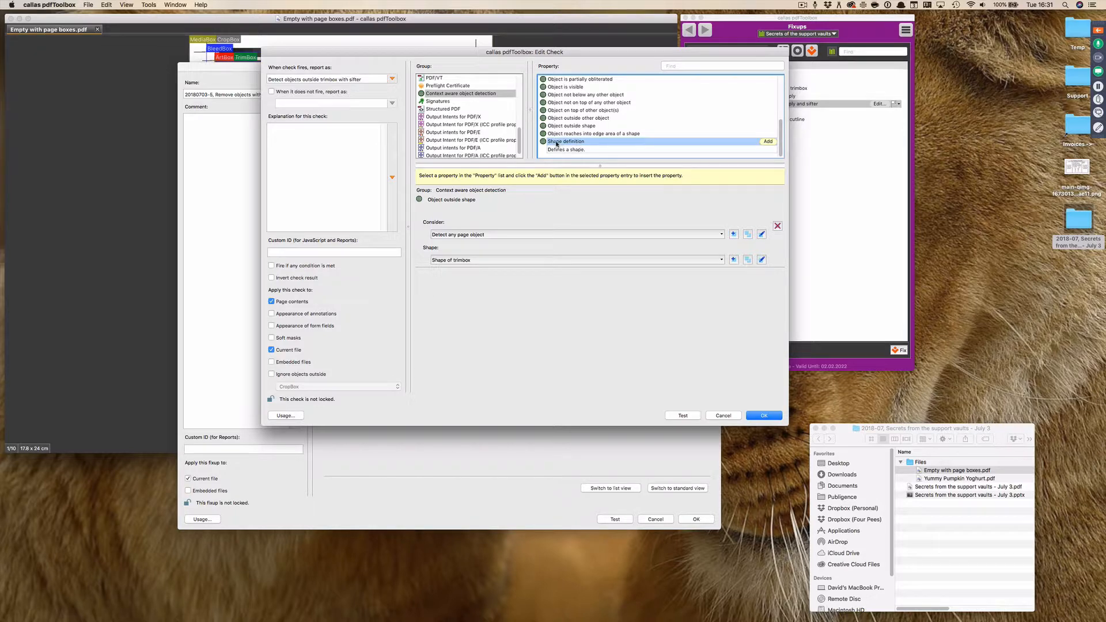
# Open the "Shape of trimbox" check, review its "Create shape" options and close it without saving.
pyautogui.click(761, 260)
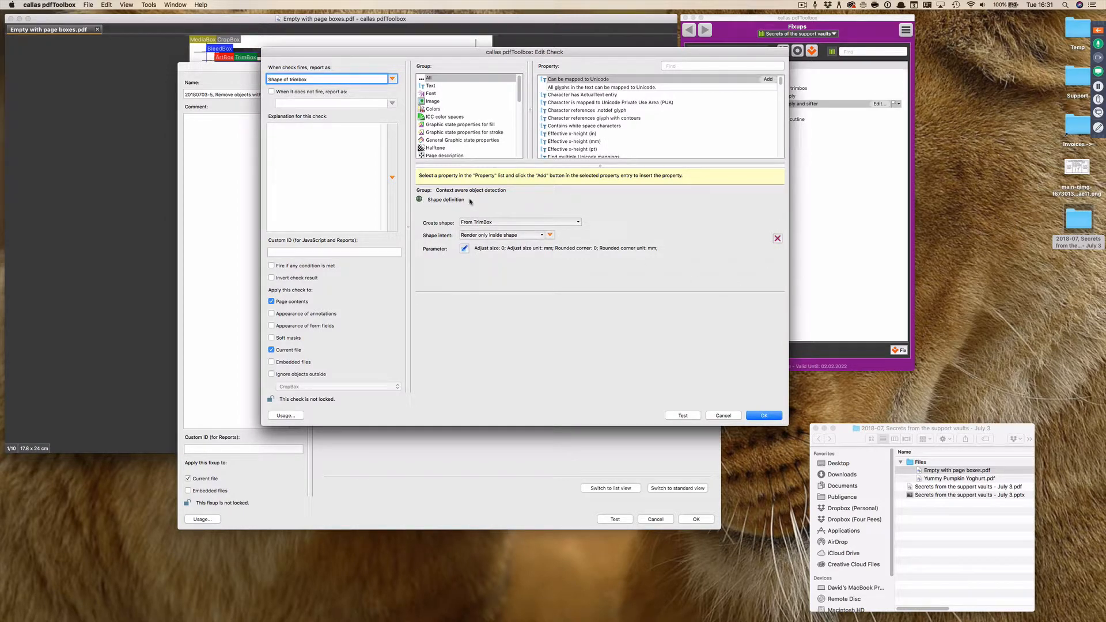
pyautogui.click(477, 224)
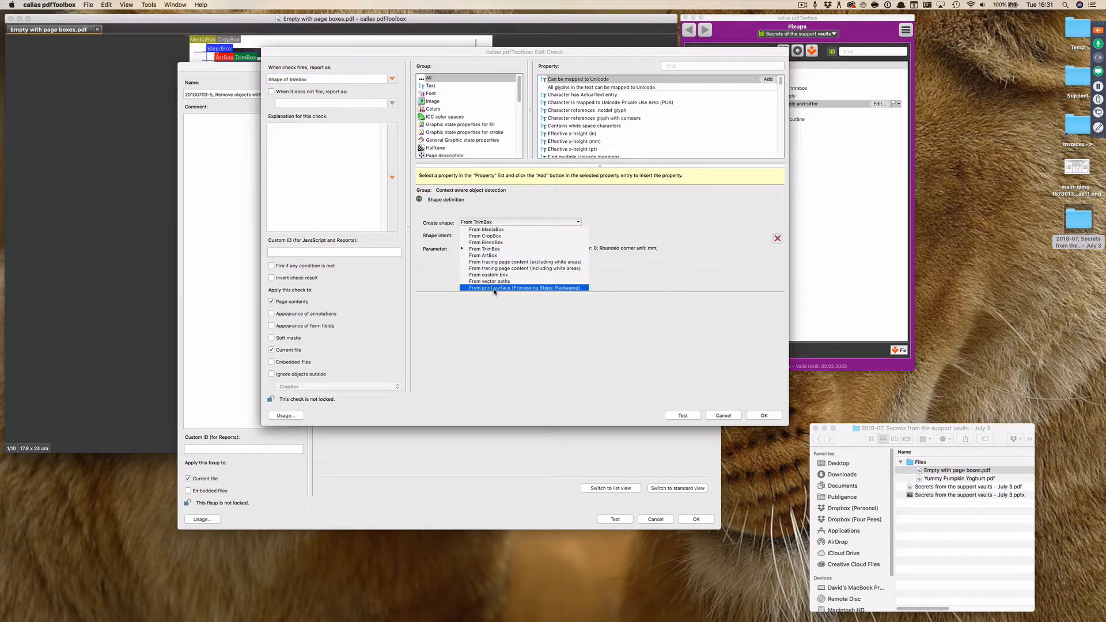
pyautogui.click(599, 201)
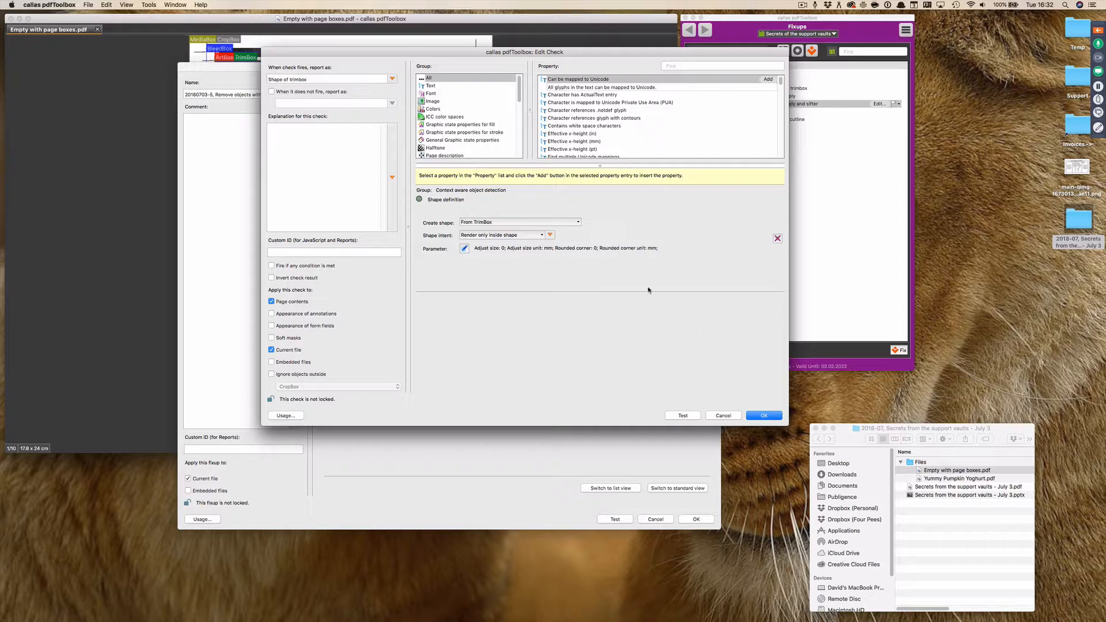
pyautogui.click(730, 417)
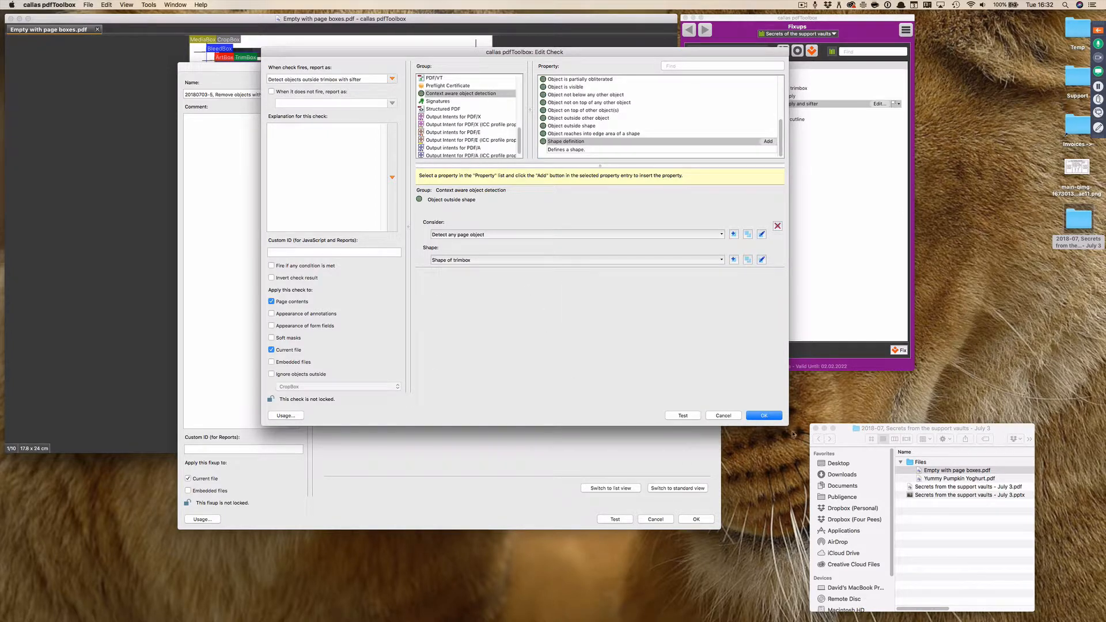
# Confirm the "Detect objects outside trimbox with sifter" check, test the fixup on "Empty with page boxes.pdf" and close the test results.
pyautogui.click(763, 416)
pyautogui.click(619, 520)
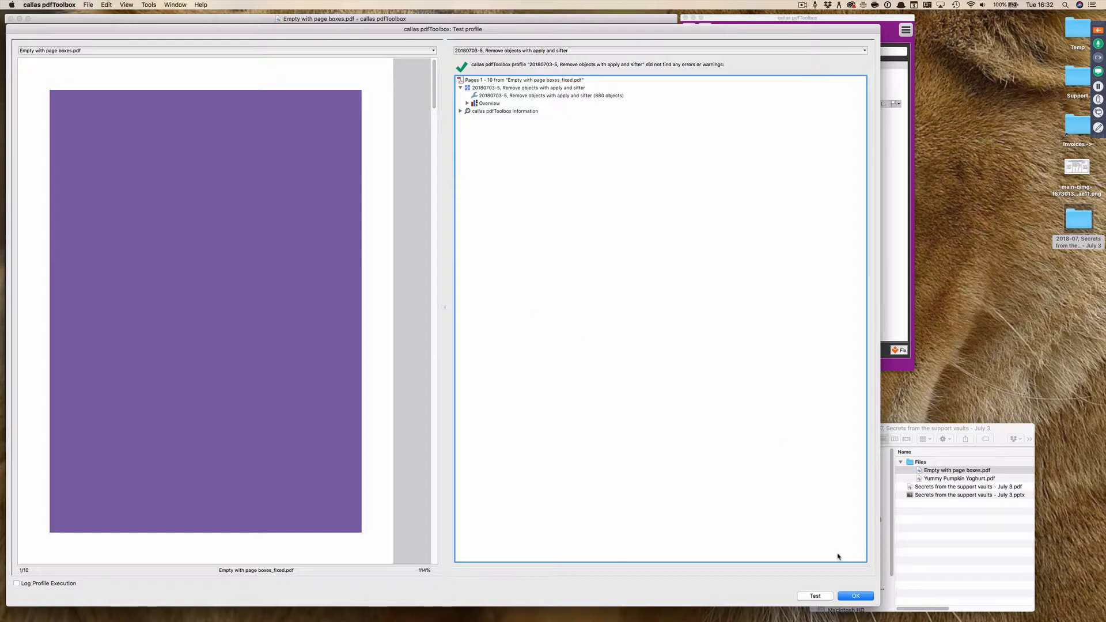
pyautogui.click(855, 597)
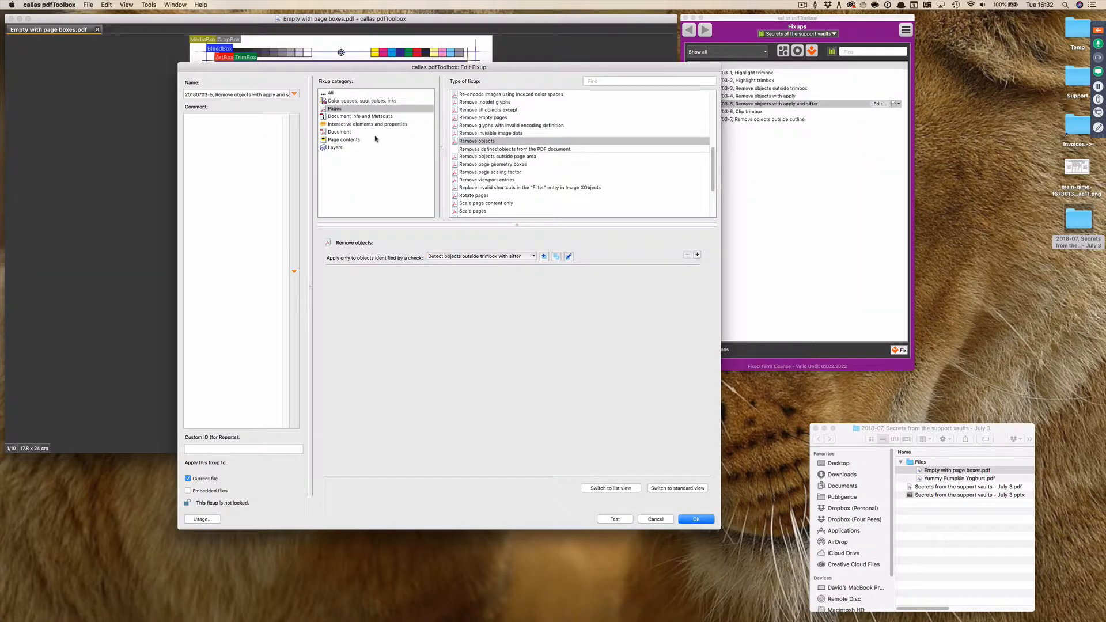
# Reopen the fixup's check and read the description of "Object crosses shape" in the "Context aware object detection" group.
pyautogui.click(568, 257)
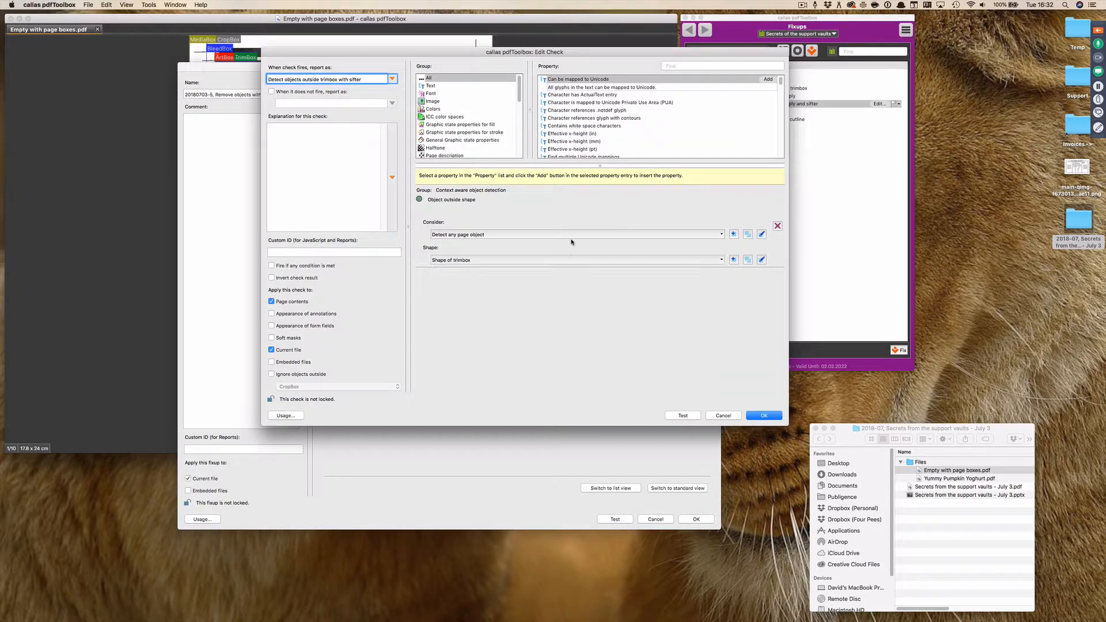
pyautogui.moveTo(519, 91); pyautogui.dragTo(519, 142)
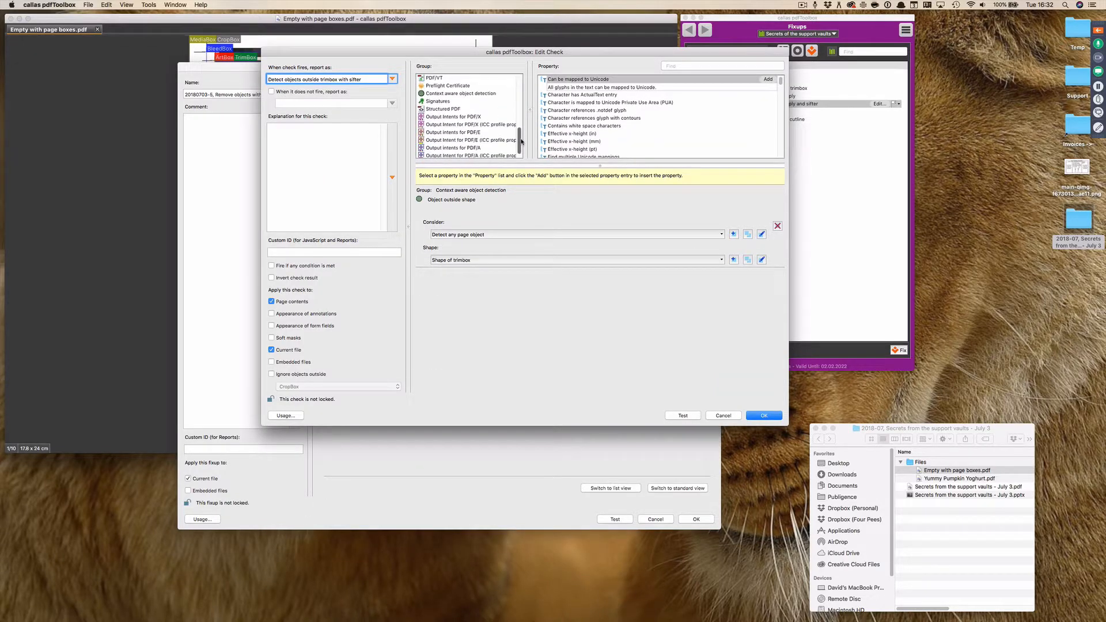
pyautogui.click(492, 94)
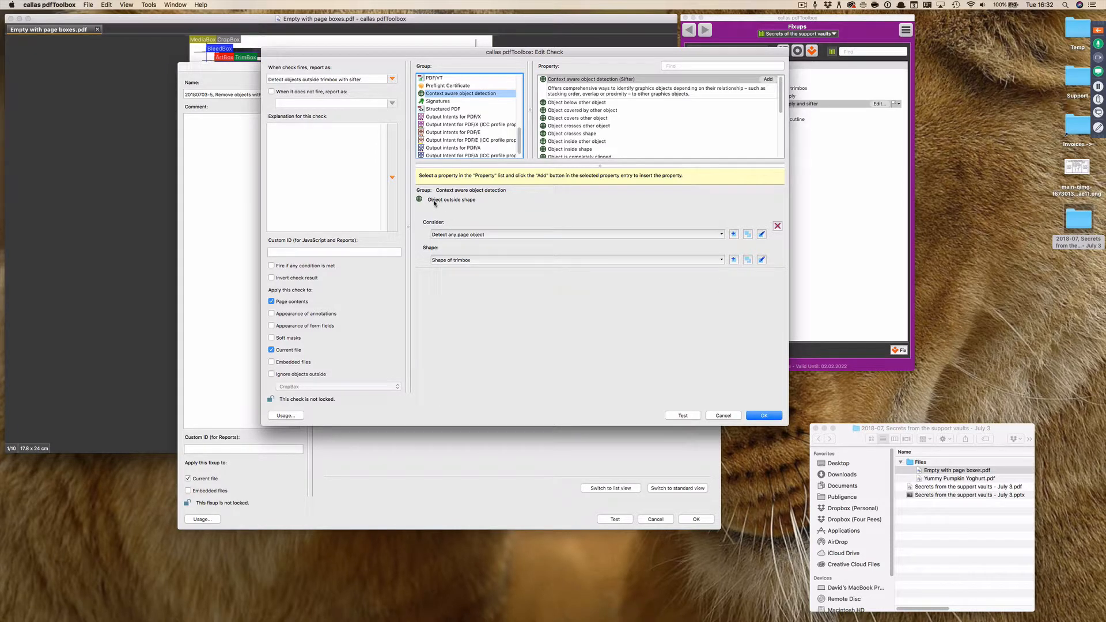
pyautogui.moveTo(467, 203)
pyautogui.moveTo(782, 97); pyautogui.dragTo(782, 106)
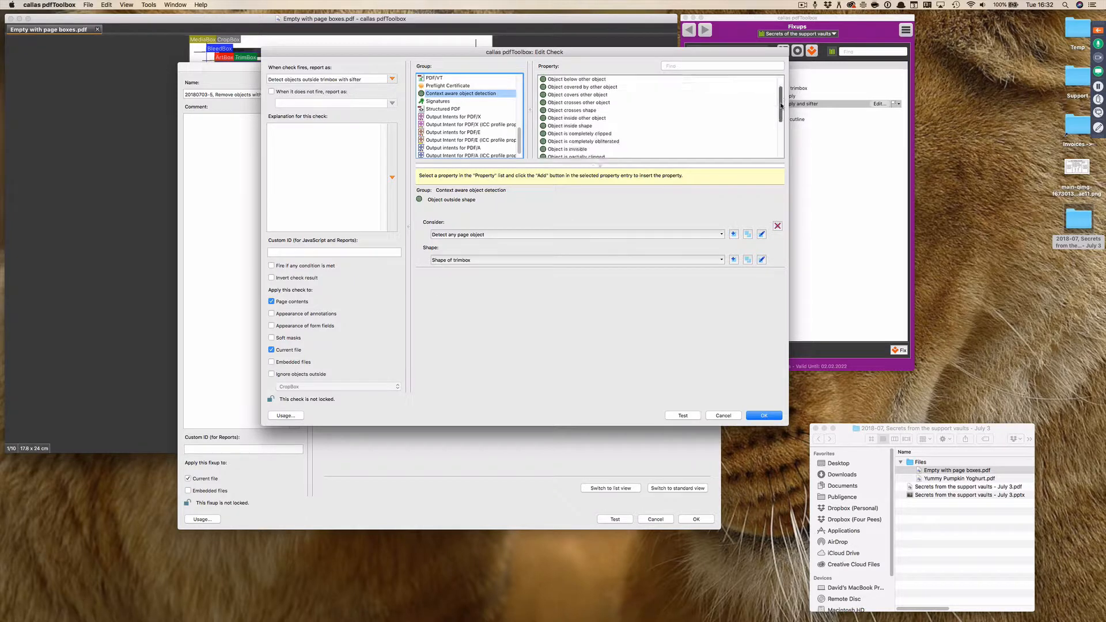
pyautogui.click(582, 111)
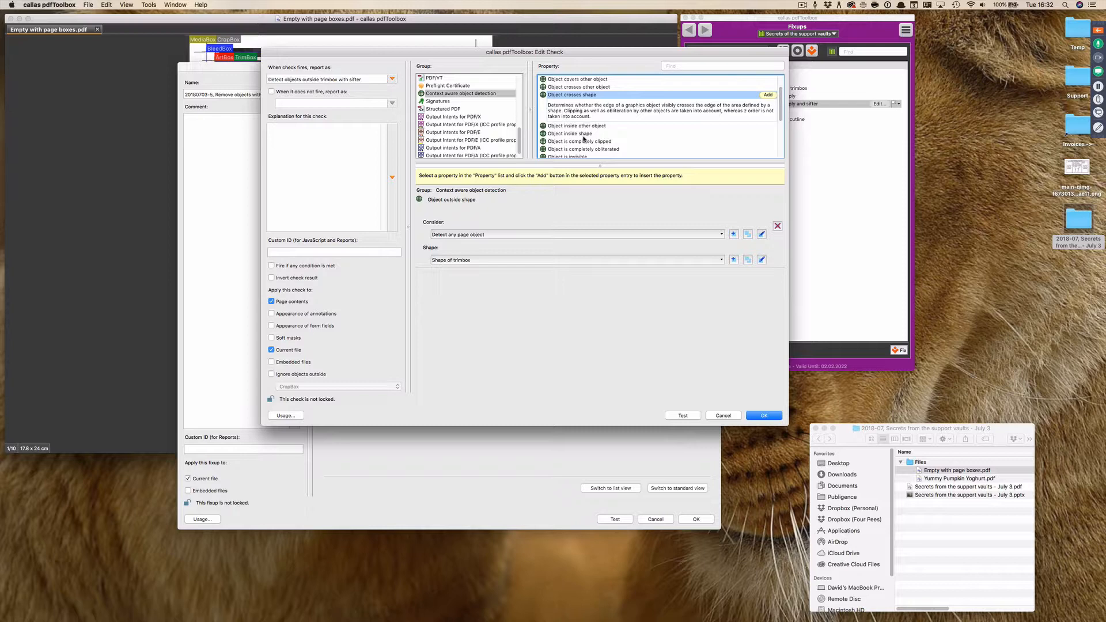
pyautogui.click(1098, 30)
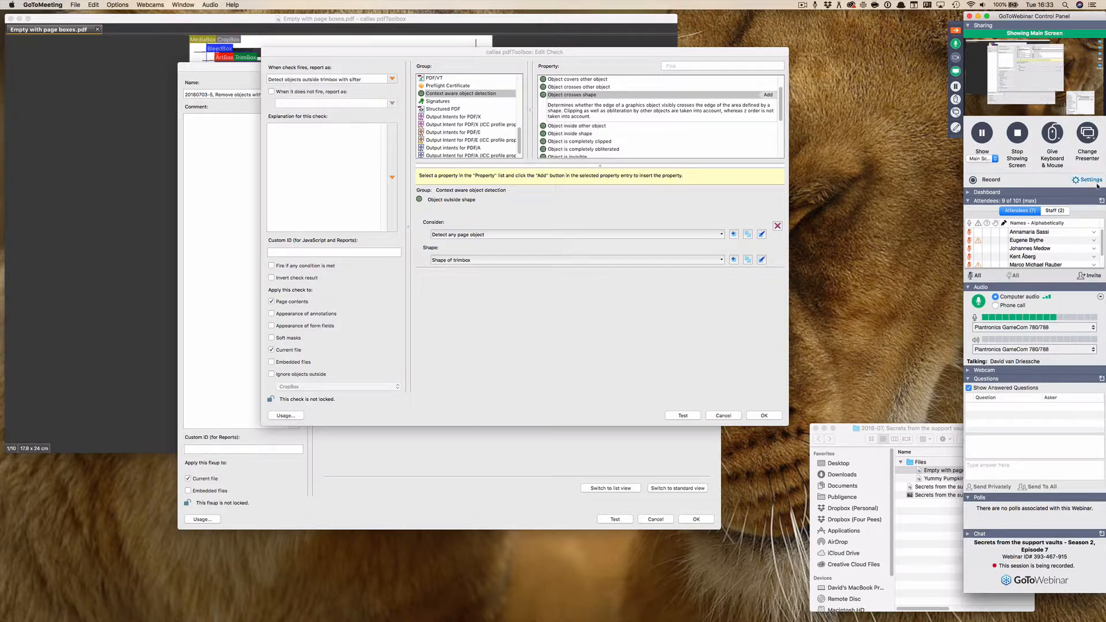
pyautogui.scroll(-3, 1103, 259)
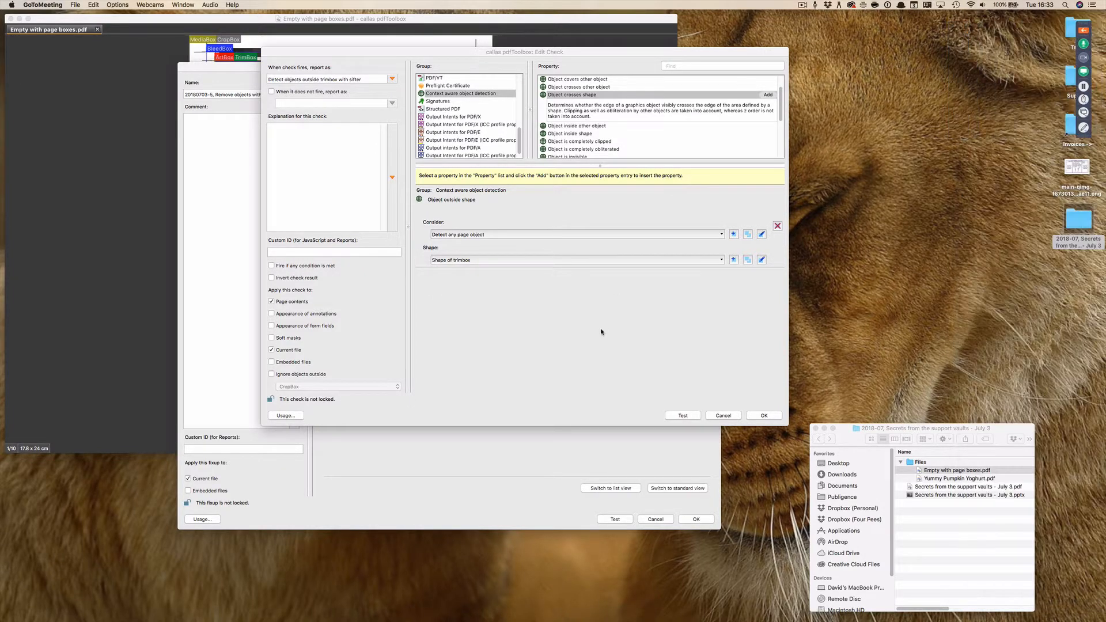
pyautogui.click(580, 308)
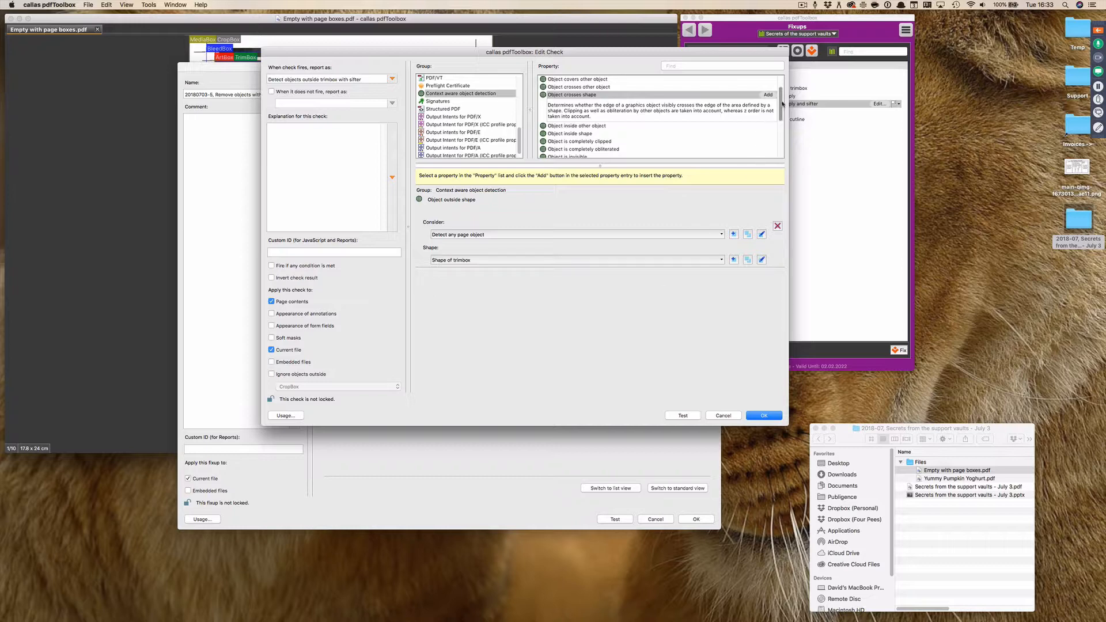
# Read the description of the "Object is invisible" property, and close the check and the fixup without saving.
pyautogui.moveTo(783, 103); pyautogui.dragTo(783, 111)
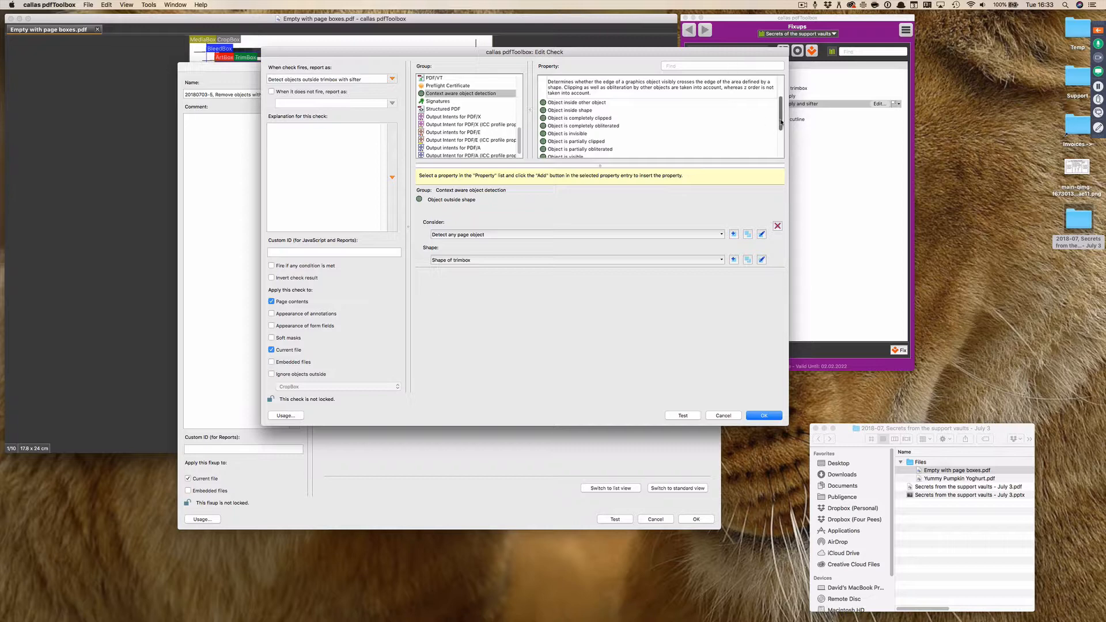
pyautogui.click(567, 135)
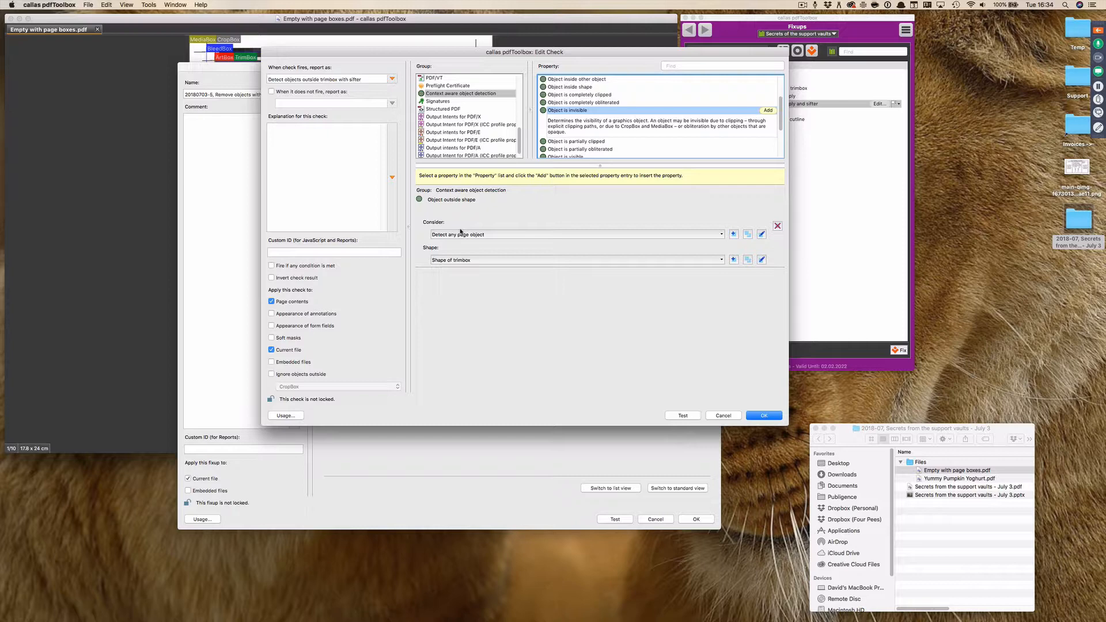
pyautogui.click(723, 416)
pyautogui.click(656, 519)
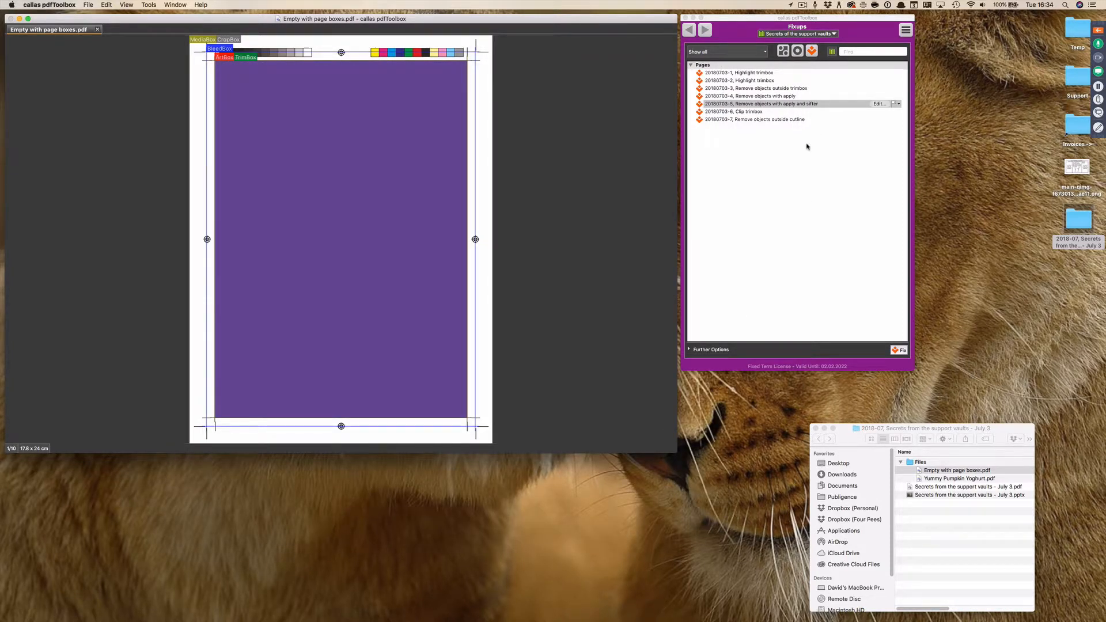
pyautogui.click(767, 80)
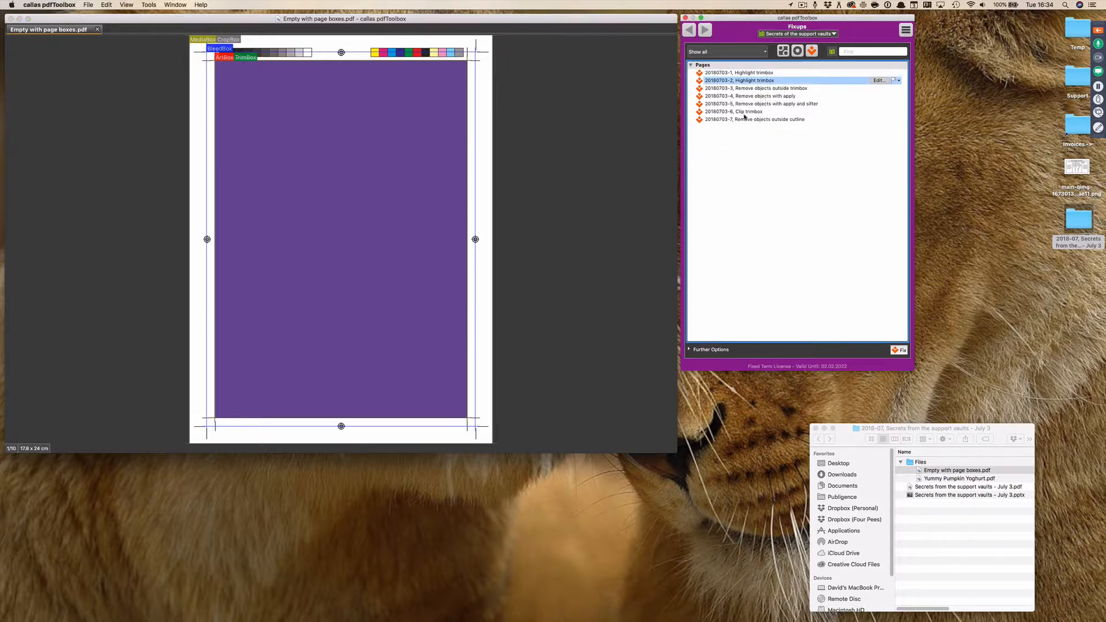
pyautogui.click(768, 91)
pyautogui.click(767, 95)
pyautogui.click(767, 104)
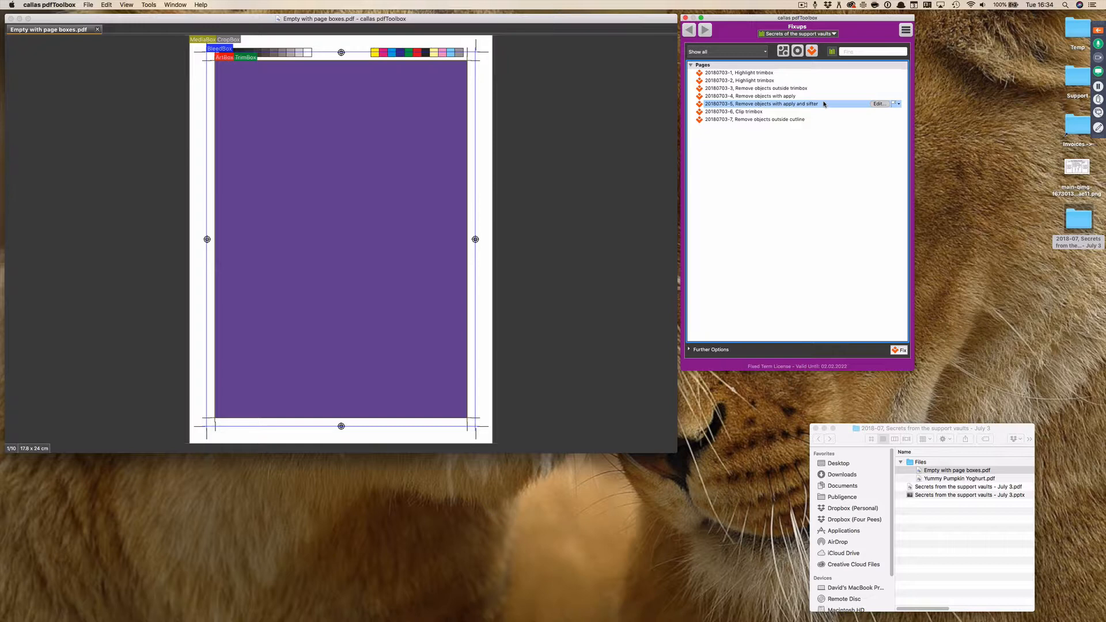
# Open the fixup "20180703-6, Clip trimbox" for editing.
pyautogui.click(771, 112)
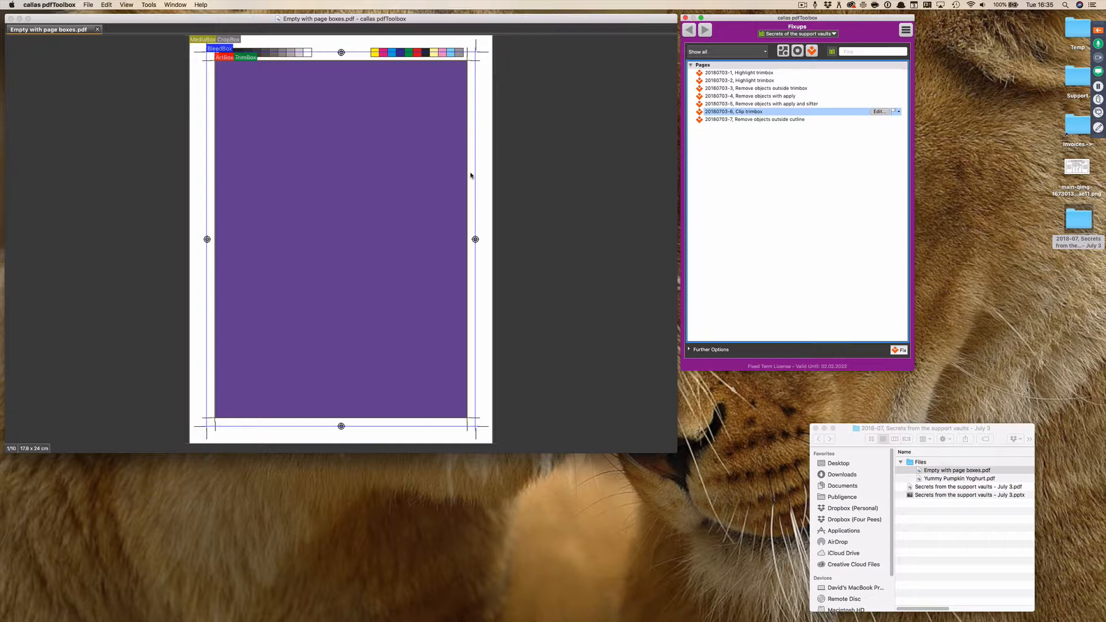
pyautogui.click(879, 112)
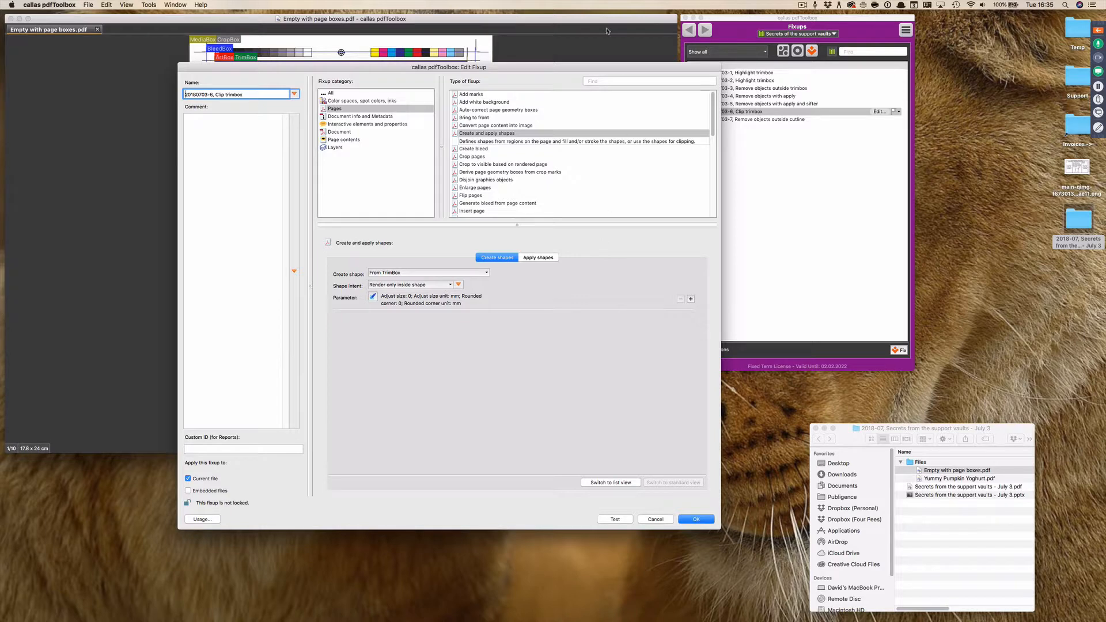
pyautogui.moveTo(599, 66); pyautogui.dragTo(627, 39)
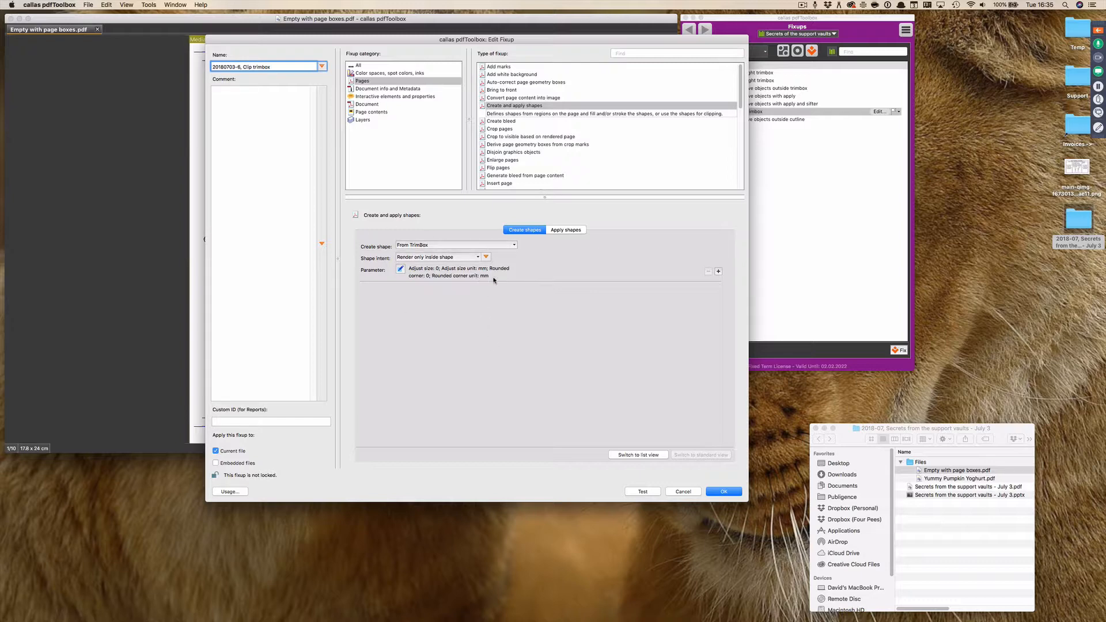
# Set the rounded corner of the shape created from the TrimBox to 5 mm.
pyautogui.click(400, 269)
pyautogui.press('Tab')
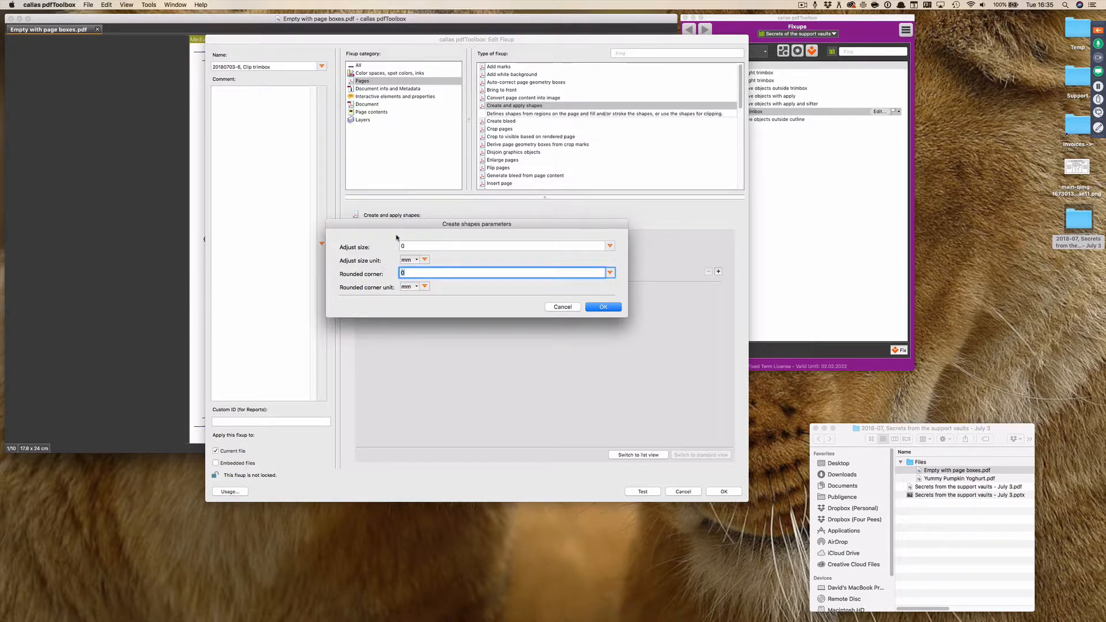
pyautogui.write('5')
pyautogui.press('Return')
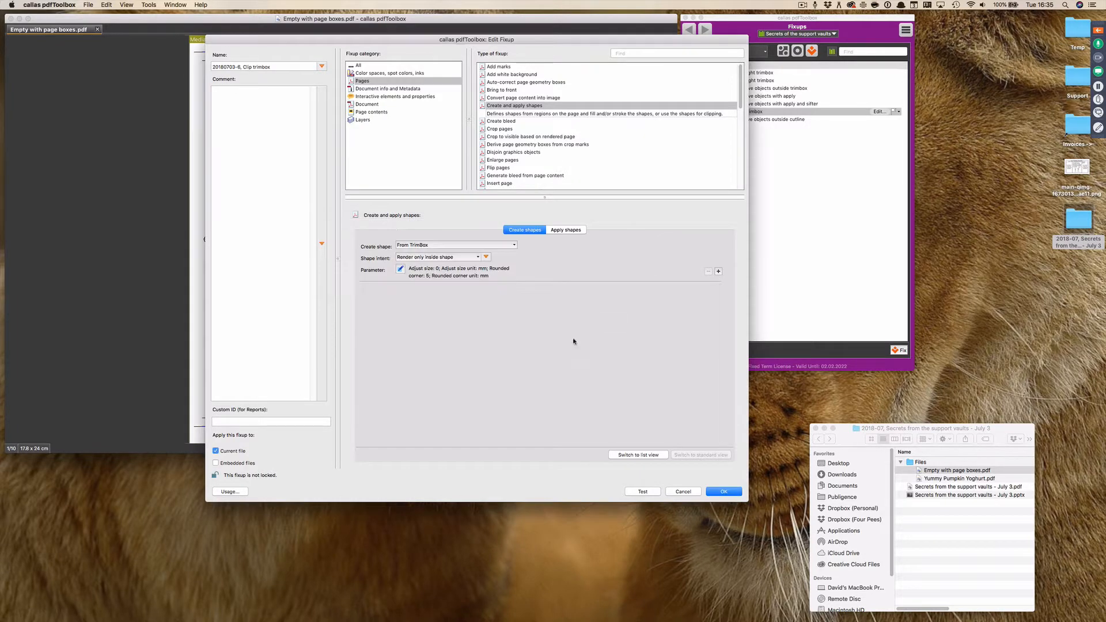
# Review the "Shape usage" options for applying the shape, keeping "Clip existing page content", and return to the shape creation settings.
pyautogui.click(575, 230)
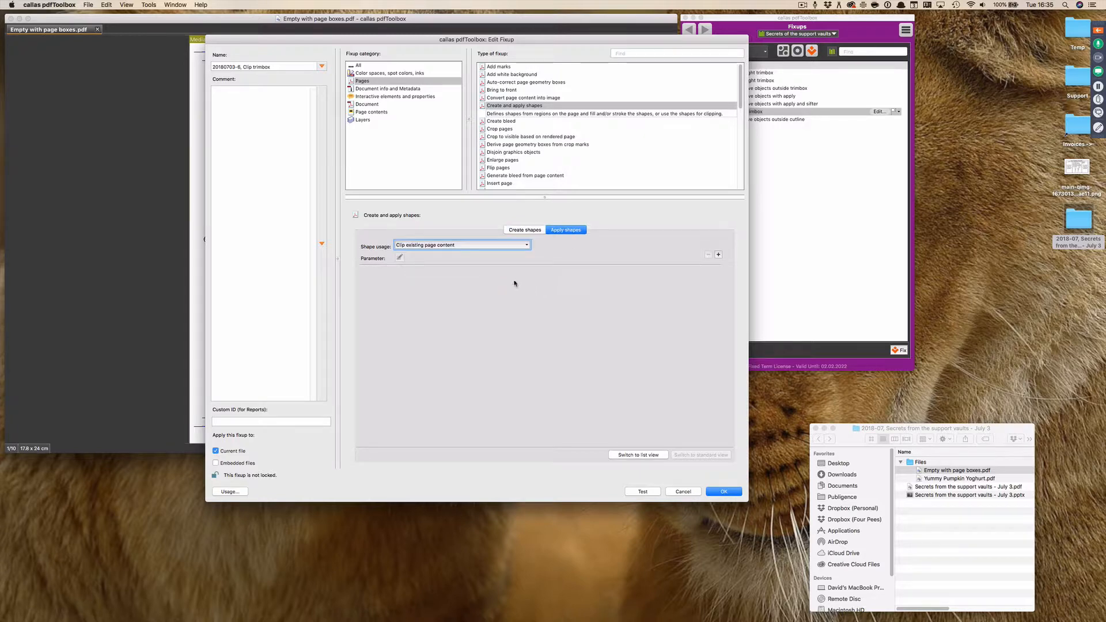
pyautogui.click(526, 246)
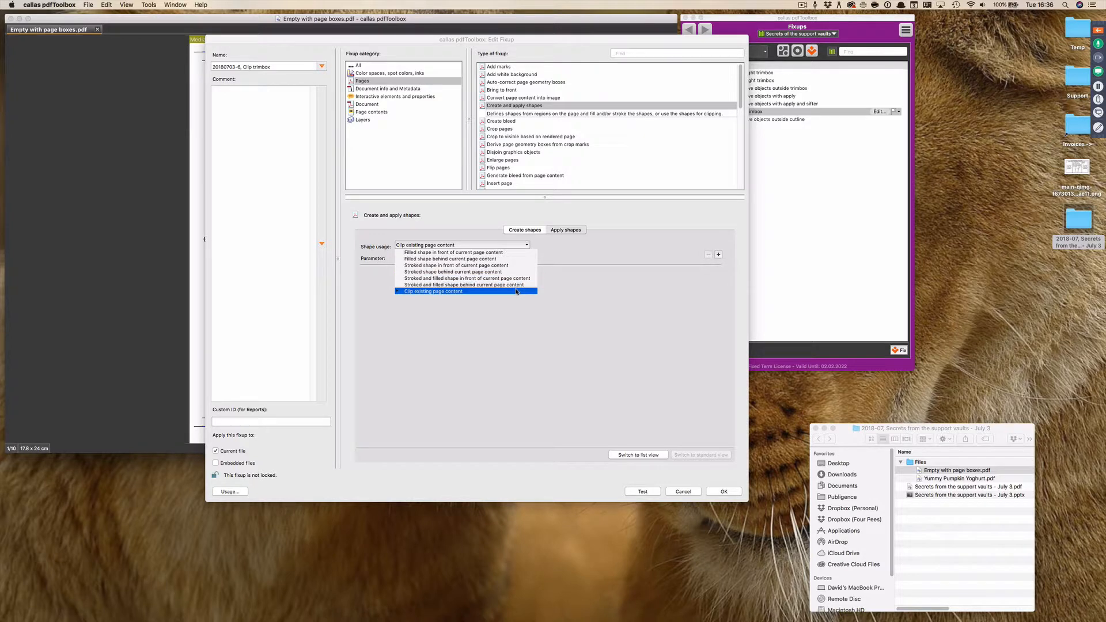
pyautogui.click(476, 308)
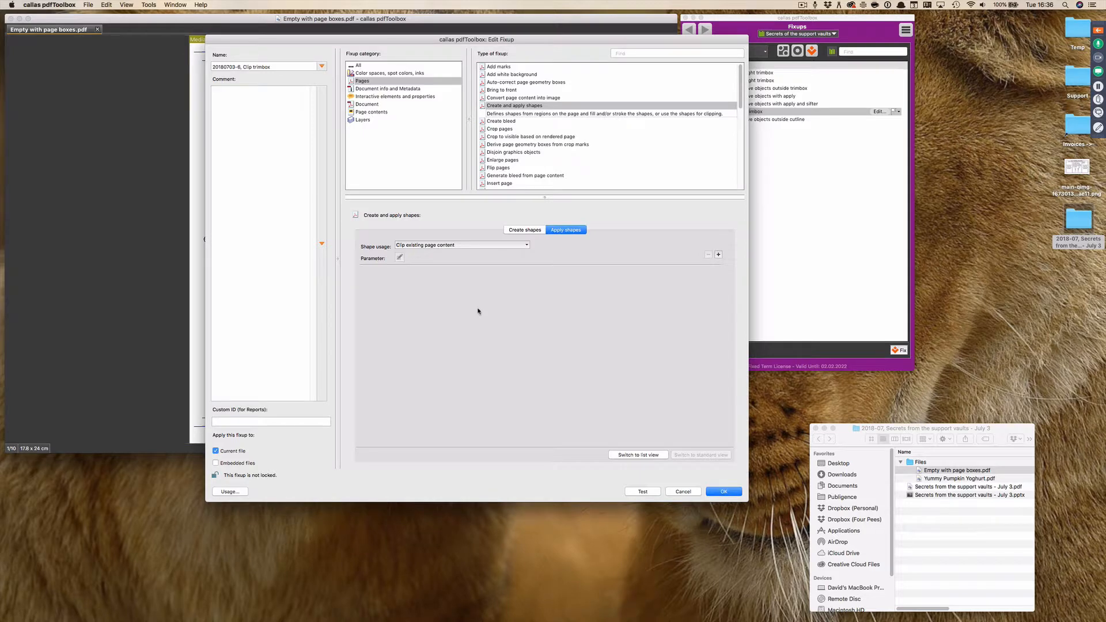
pyautogui.click(527, 230)
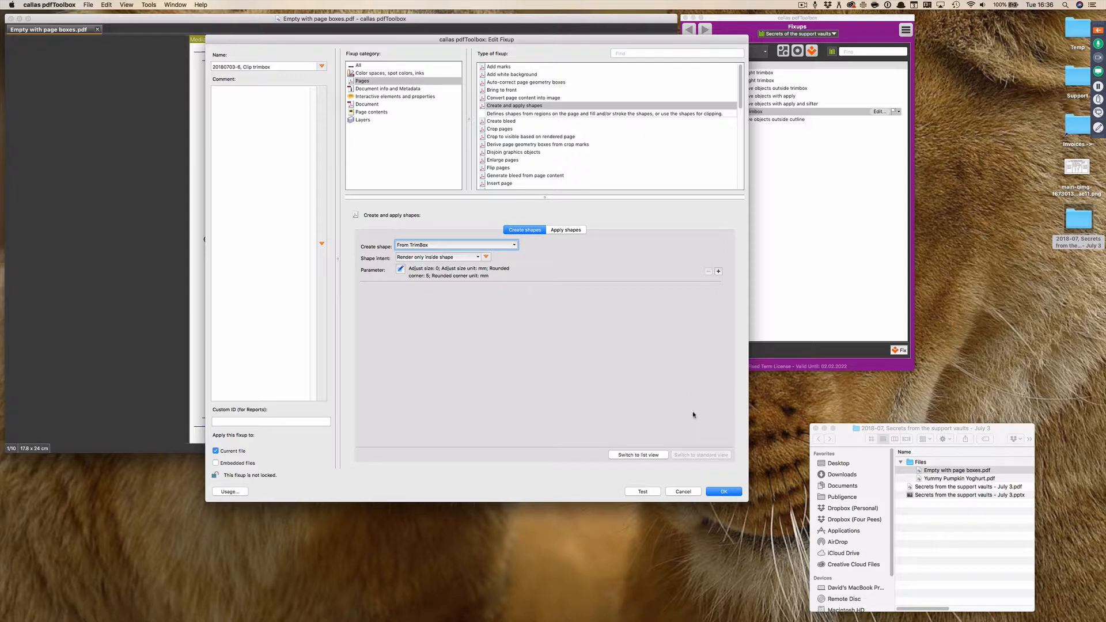
# Test the "Clip trimbox" fixup, inspect the clipped page, and close the results and the fixup without saving.
pyautogui.click(653, 492)
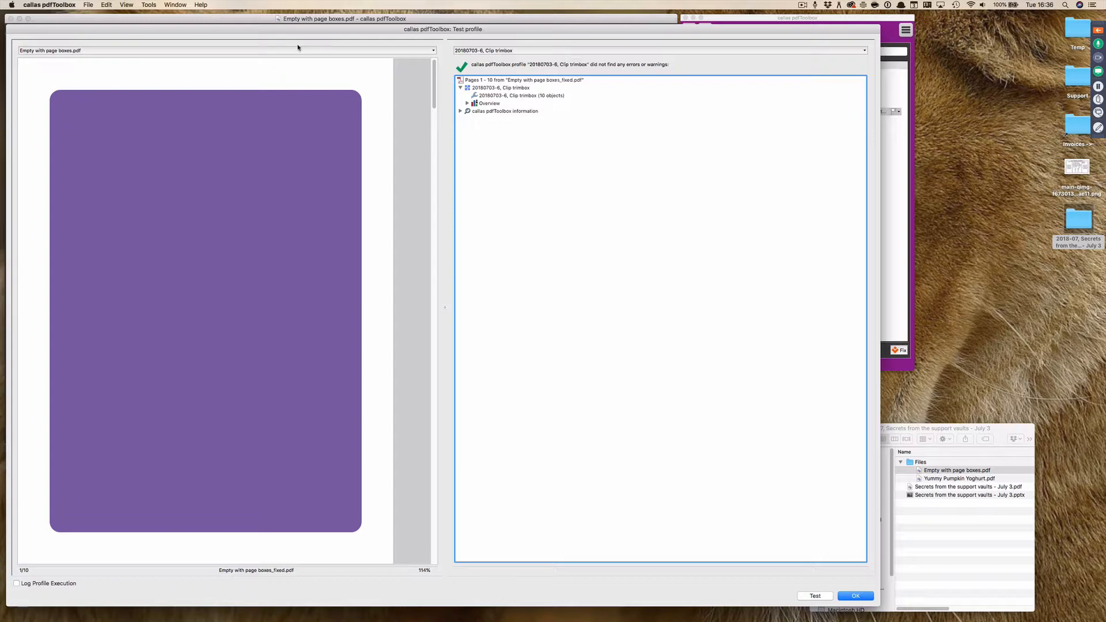
pyautogui.scroll(-5, 436, 80)
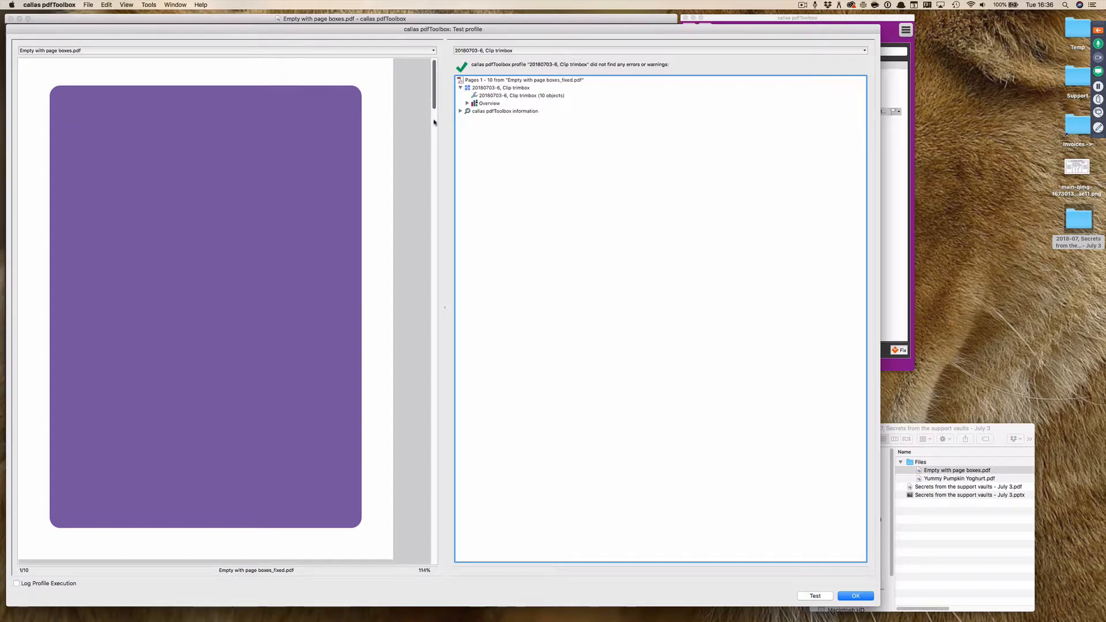
pyautogui.scroll(5, 436, 80)
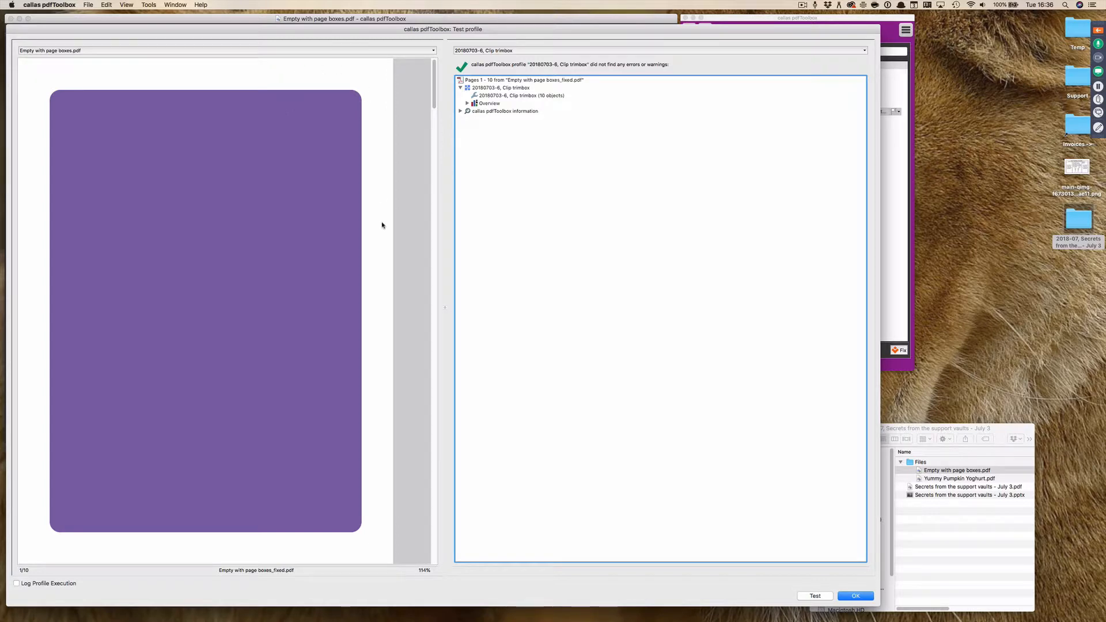
pyautogui.click(861, 597)
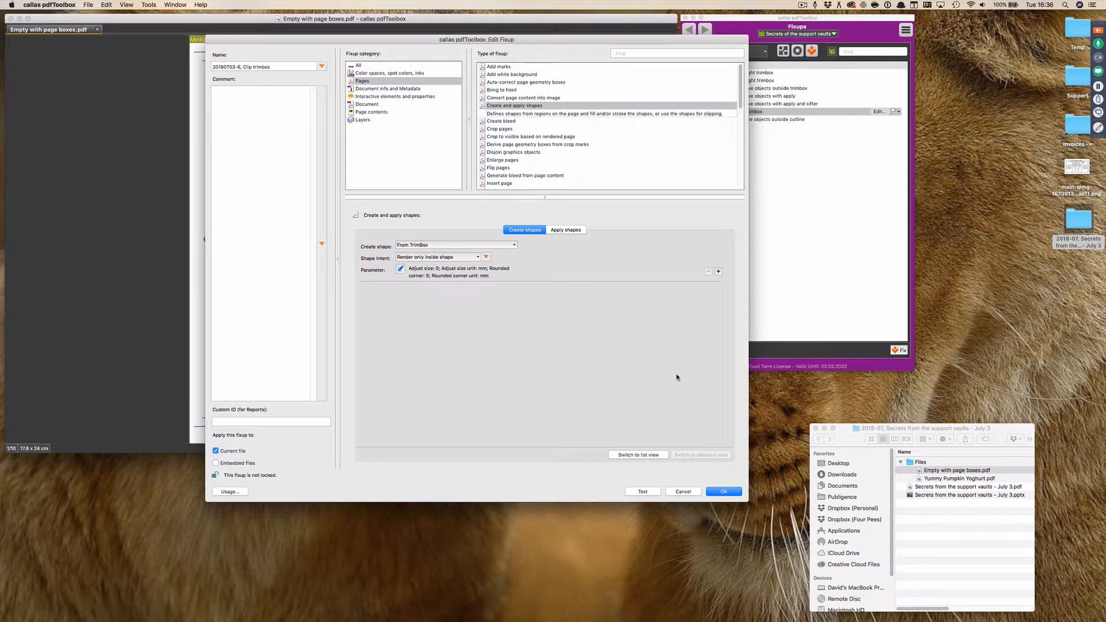
pyautogui.click(693, 495)
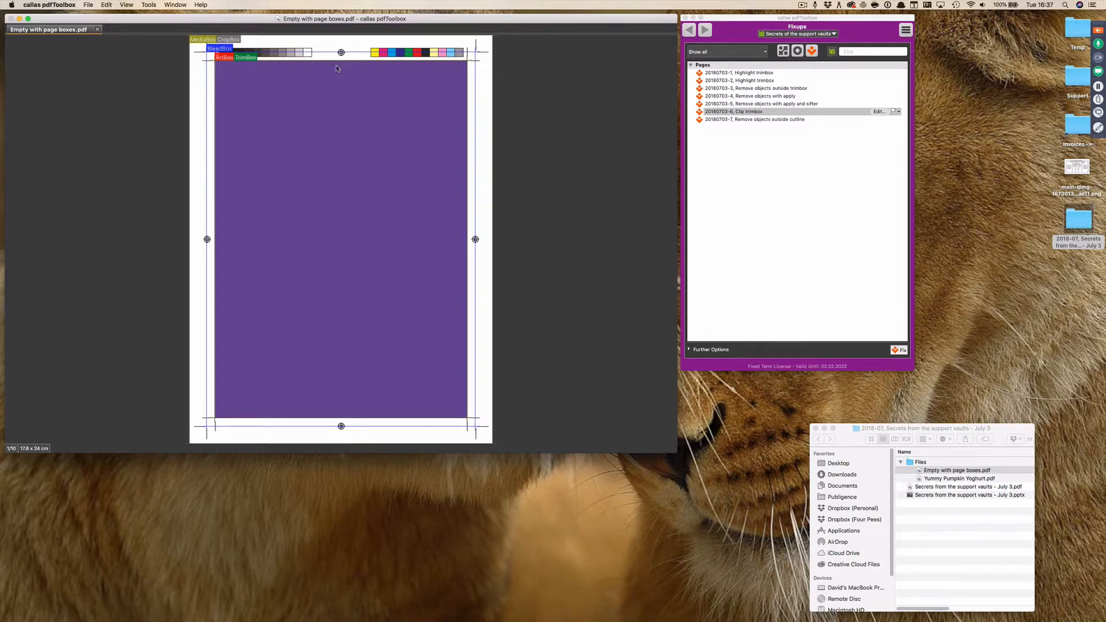
# Close "Empty with page boxes.pdf" and open "Yummy Pumpkin Yoghurt.pdf" from the Files folder.
pyautogui.click(97, 29)
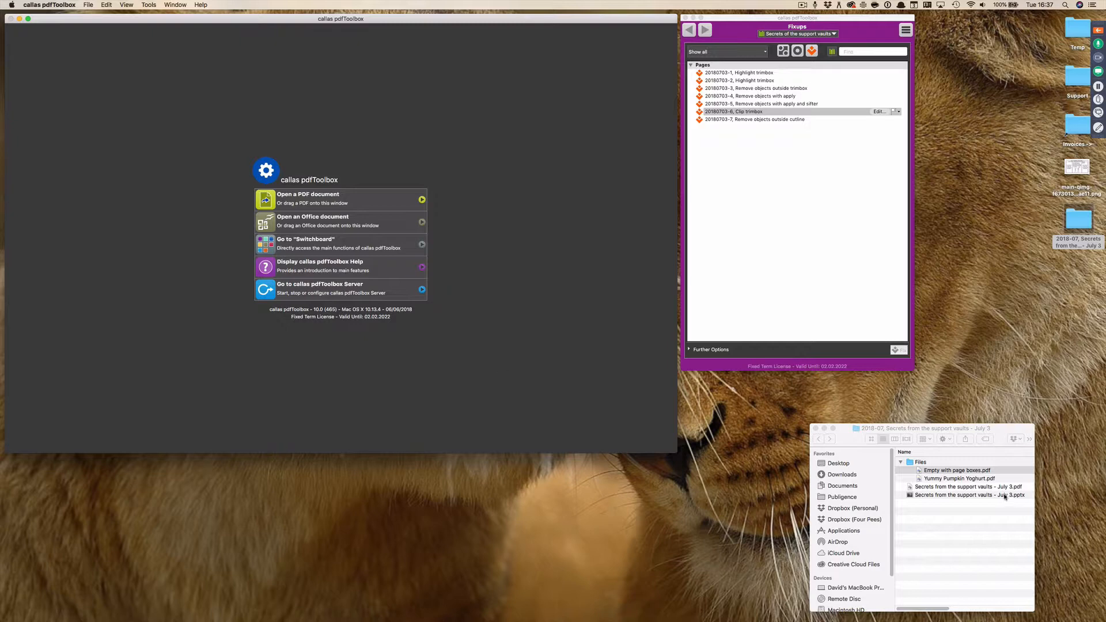
pyautogui.moveTo(983, 479); pyautogui.dragTo(633, 279)
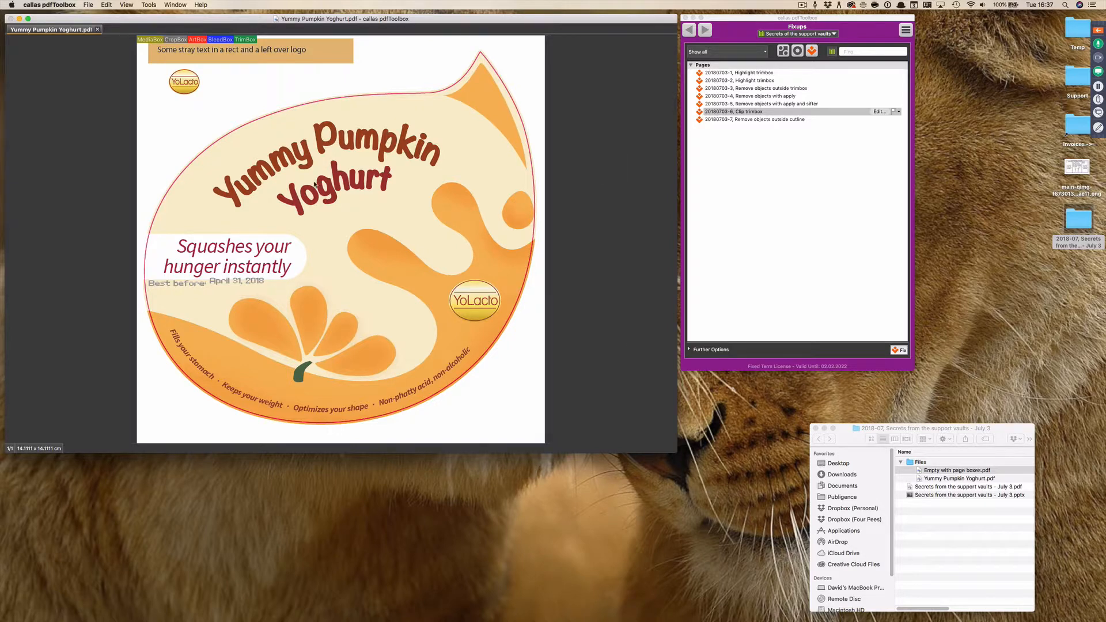
# Examine the Cutline separation on its own in the separations view of "Yummy Pumpkin Yoghurt.pdf", and return to the regular page view.
pyautogui.click(156, 7)
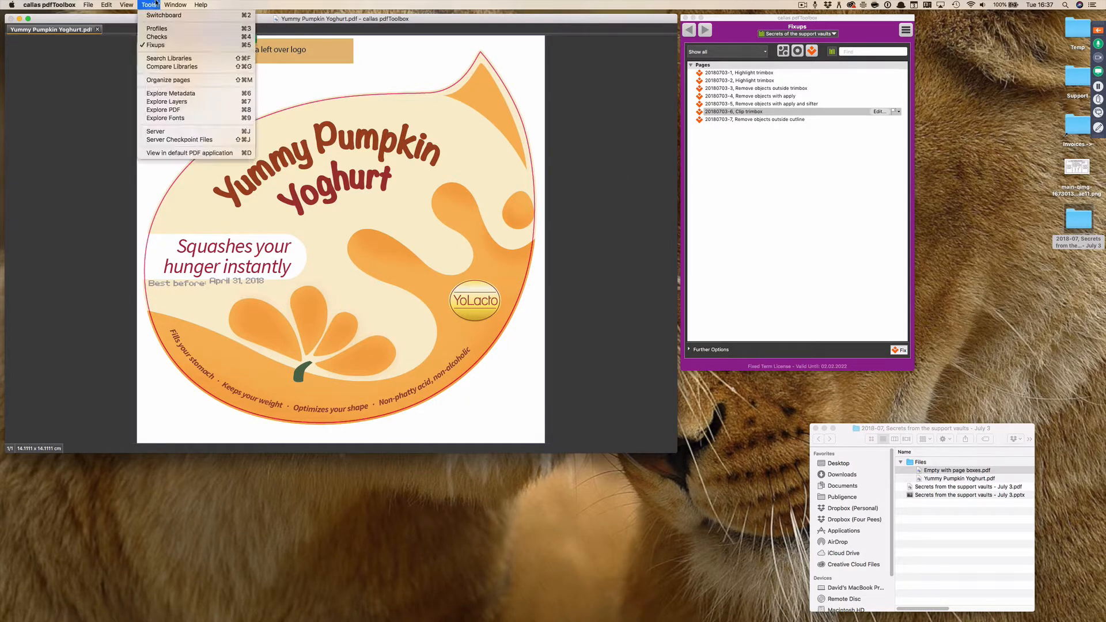
pyautogui.moveTo(126, 5)
pyautogui.click(156, 109)
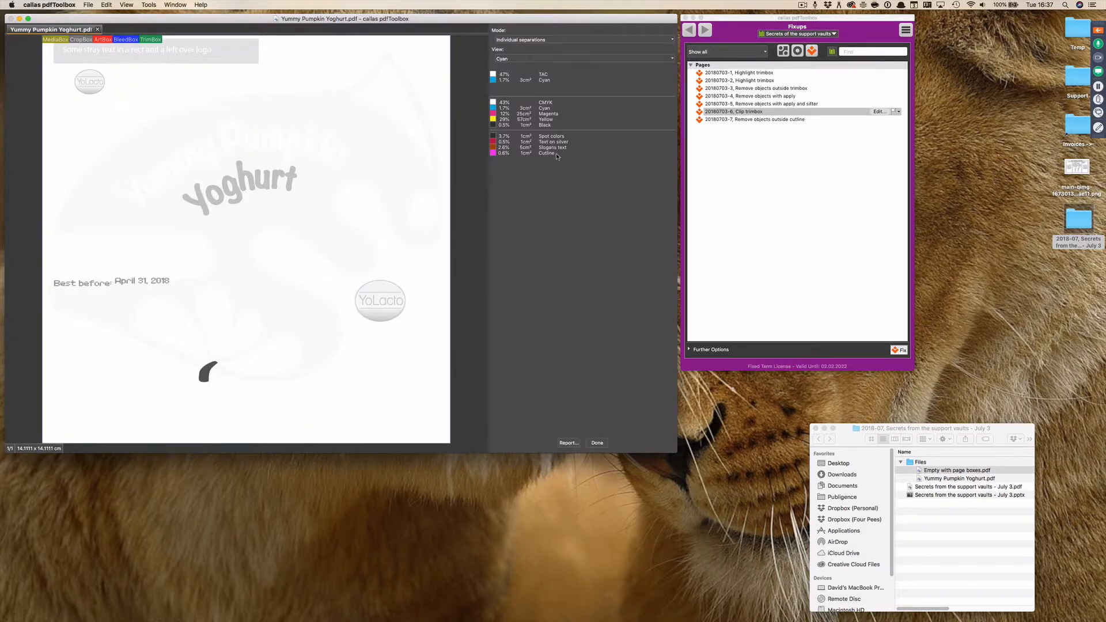
pyautogui.click(541, 58)
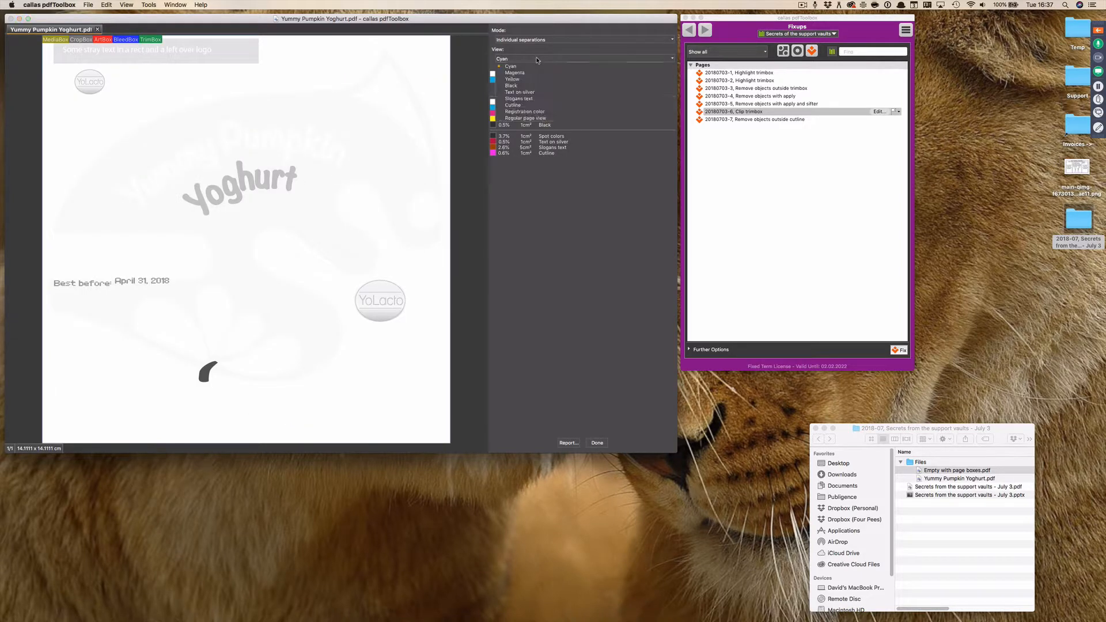
pyautogui.click(533, 106)
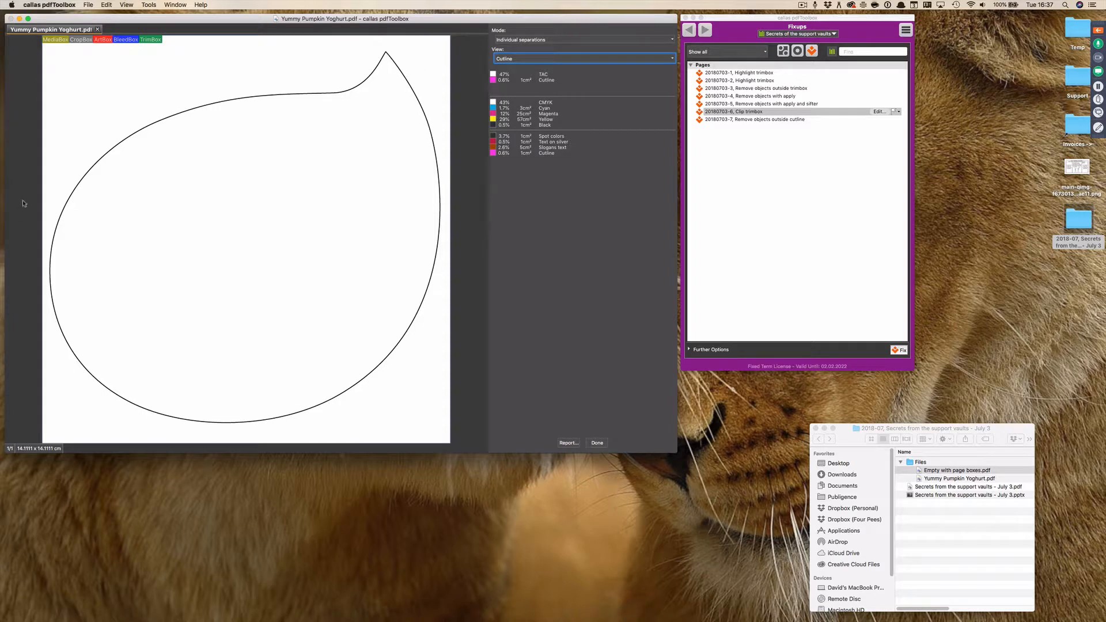
pyautogui.click(597, 443)
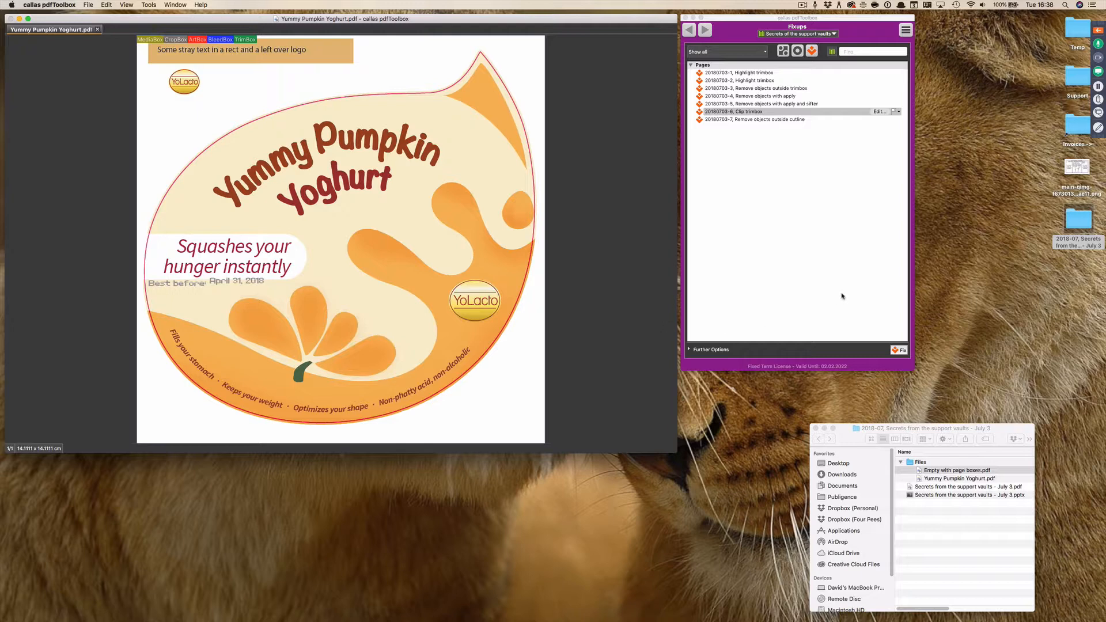
# Open the "20180703-7, Remove objects outside cutline" fixup and inspect the "Object outside shape" settings of its "Detect objects outside cutline" check.
pyautogui.click(769, 120)
pyautogui.click(879, 120)
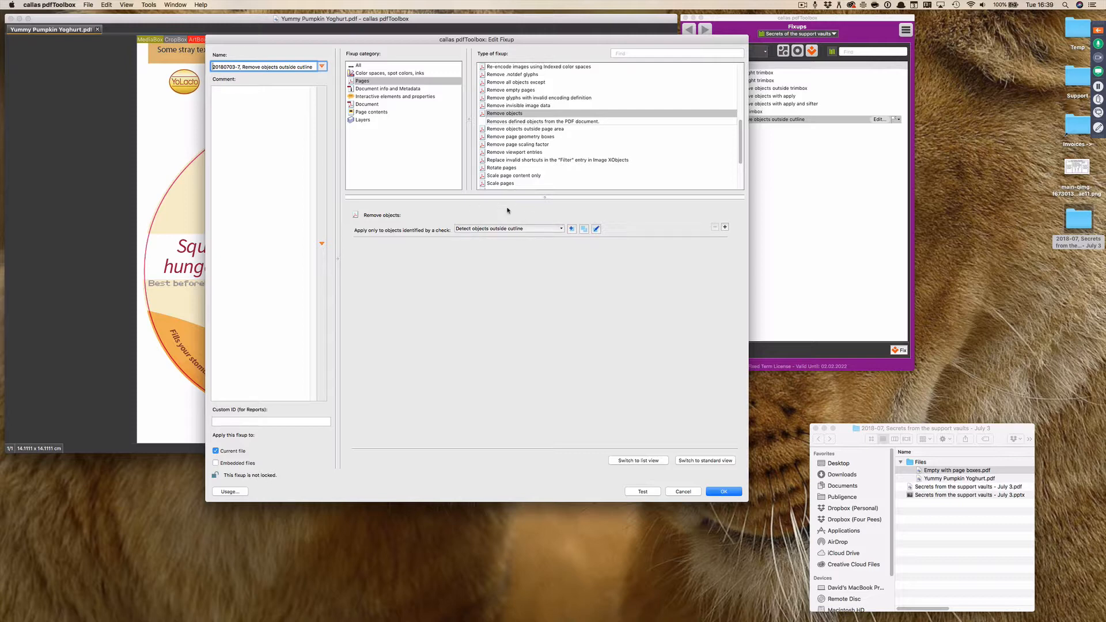
pyautogui.click(596, 230)
pyautogui.moveTo(581, 57); pyautogui.dragTo(539, 22)
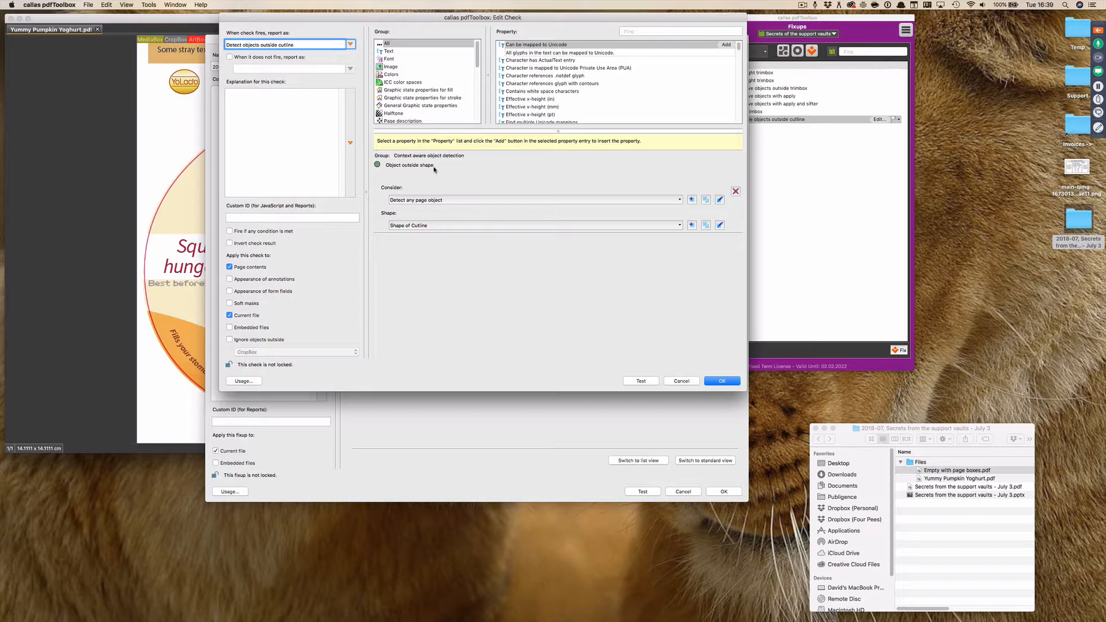
pyautogui.moveTo(434, 169)
# Review the "Shape of Cutline" definition, its vector path parameters and the spot color check it applies to, leaving that check unchanged.
pyautogui.click(719, 226)
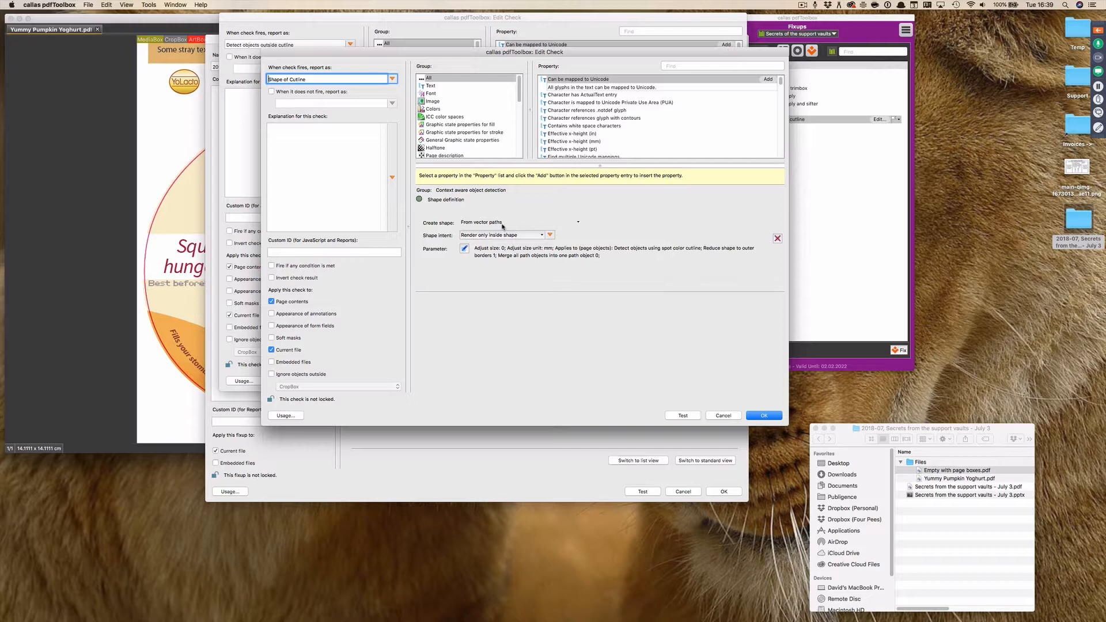
pyautogui.click(464, 248)
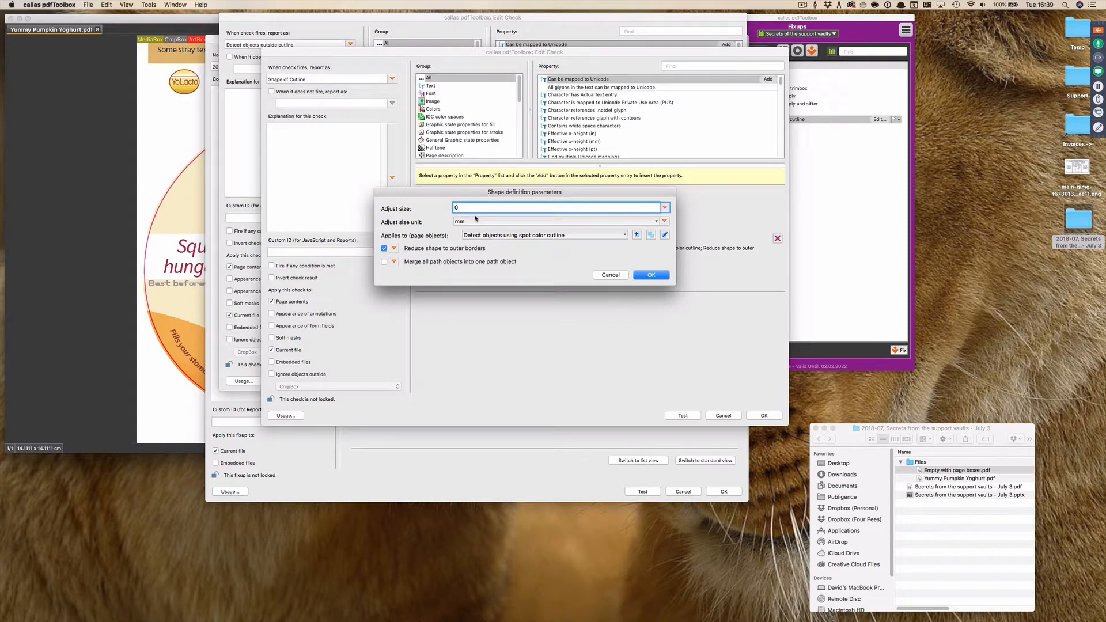
pyautogui.moveTo(482, 195); pyautogui.dragTo(497, 249)
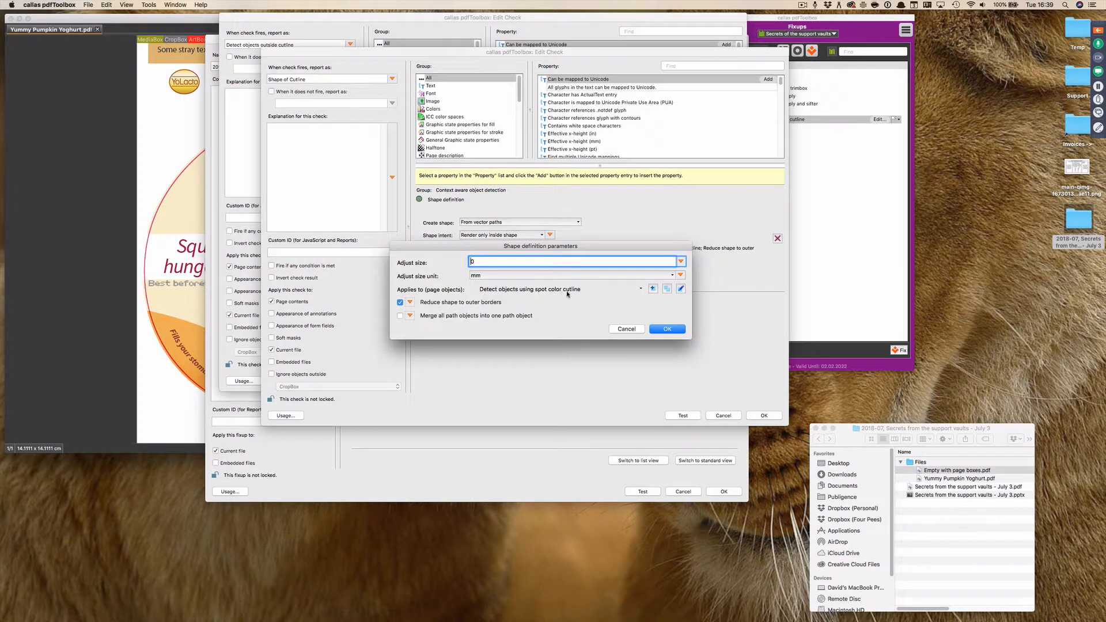
pyautogui.click(680, 289)
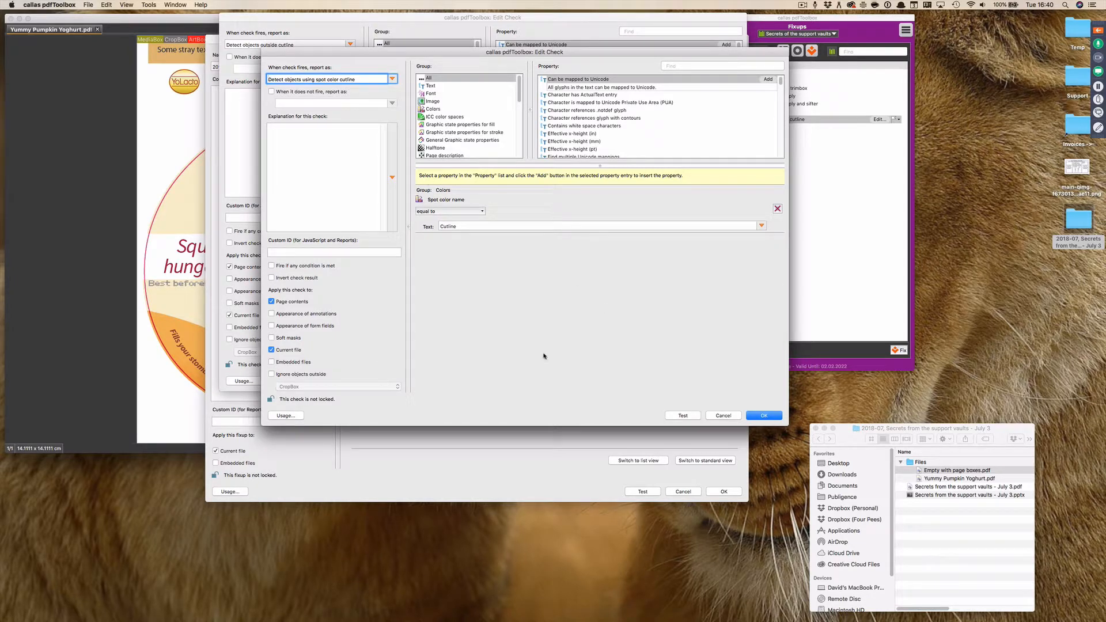
pyautogui.click(737, 415)
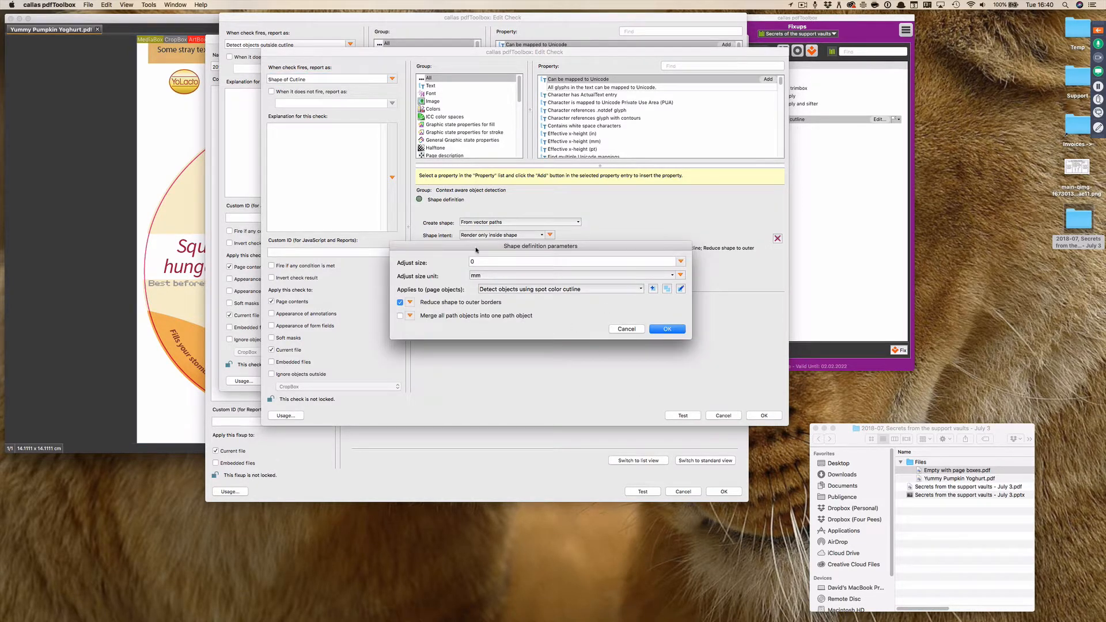
# Close the shape parameters and leave the shape definition, the outside-cutline check and the fixup without saving.
pyautogui.click(665, 328)
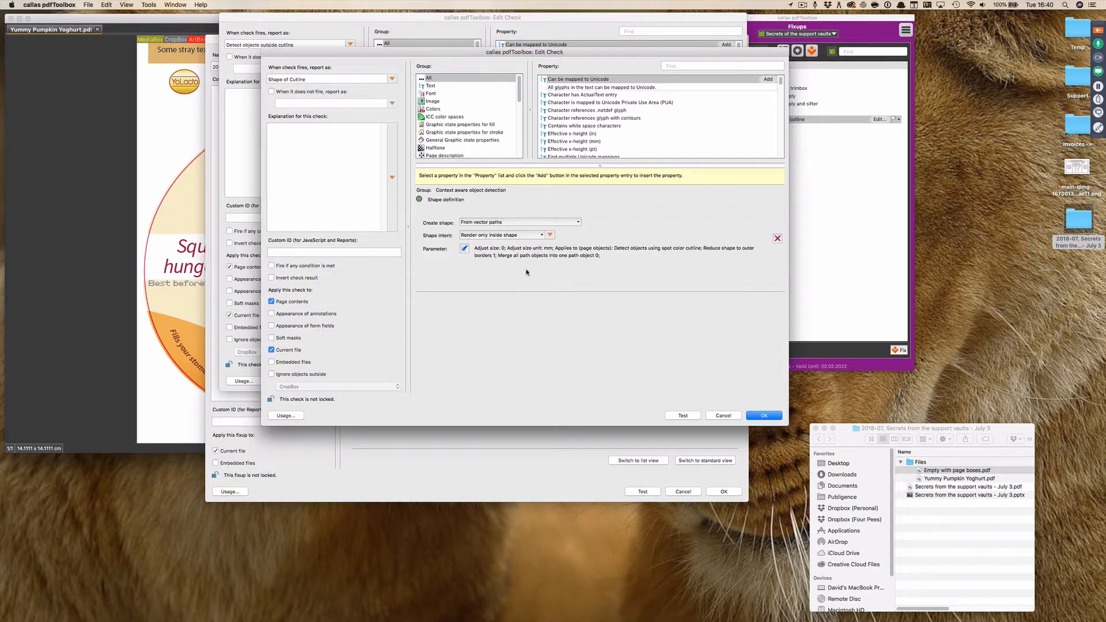
pyautogui.click(713, 416)
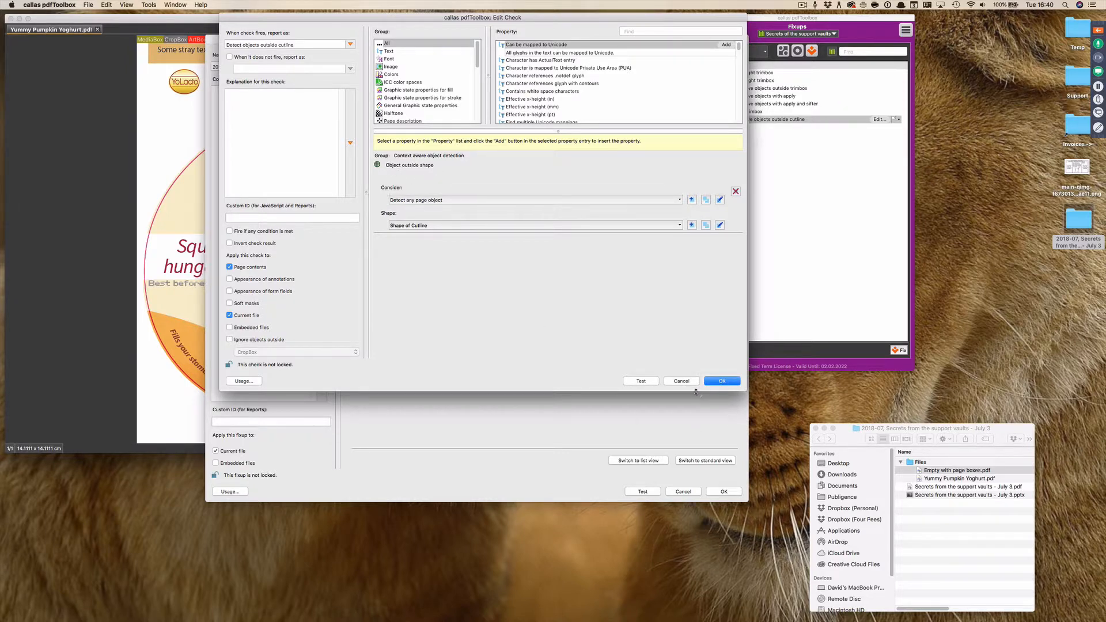
pyautogui.click(681, 381)
pyautogui.click(683, 491)
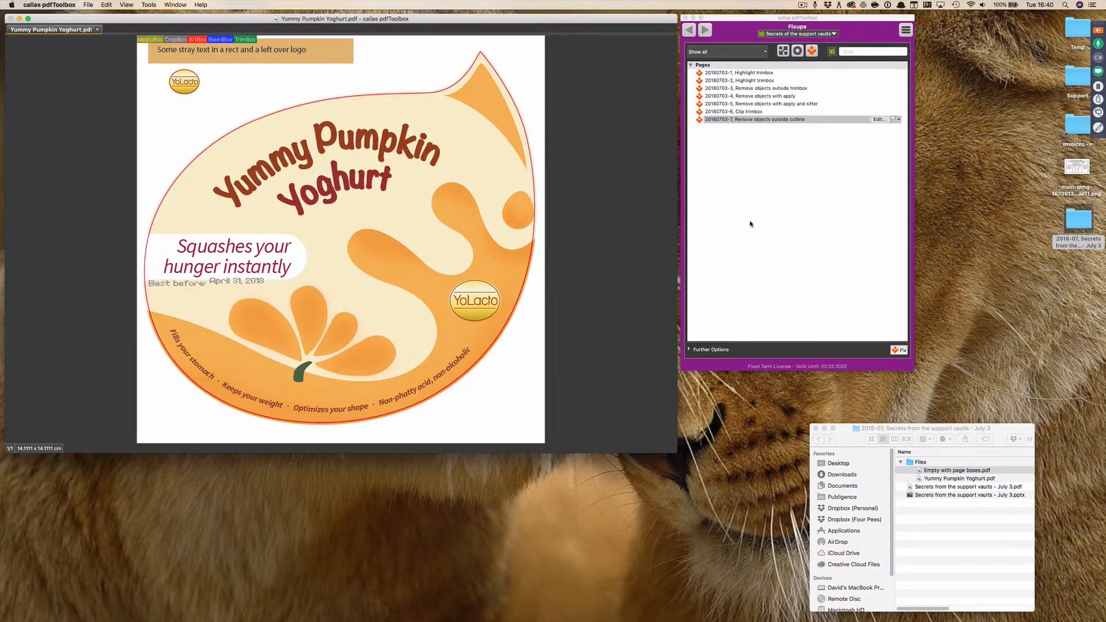
# Test the "Remove objects outside cutline" fixup on the pumpkin label, inspect the result, and close the fixup without saving.
pyautogui.click(881, 120)
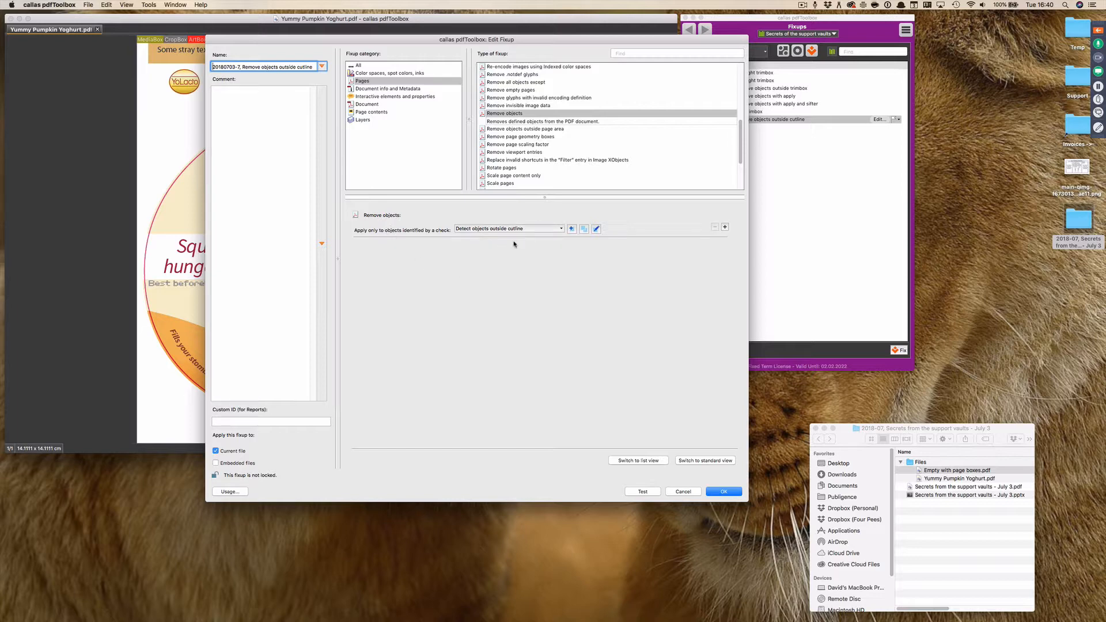
pyautogui.click(639, 492)
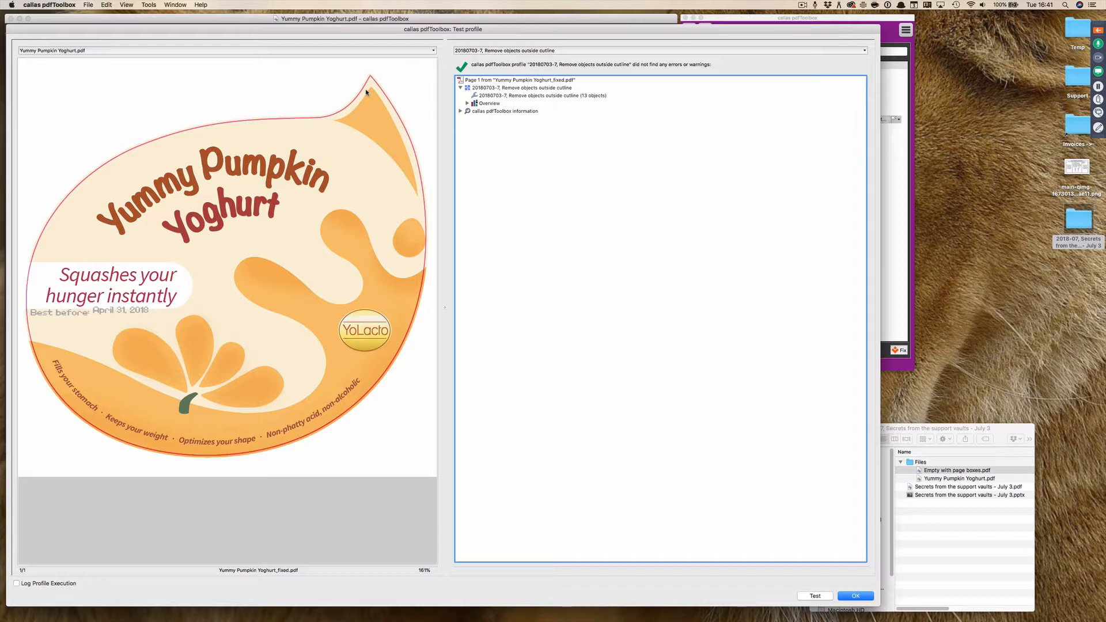
pyautogui.click(855, 596)
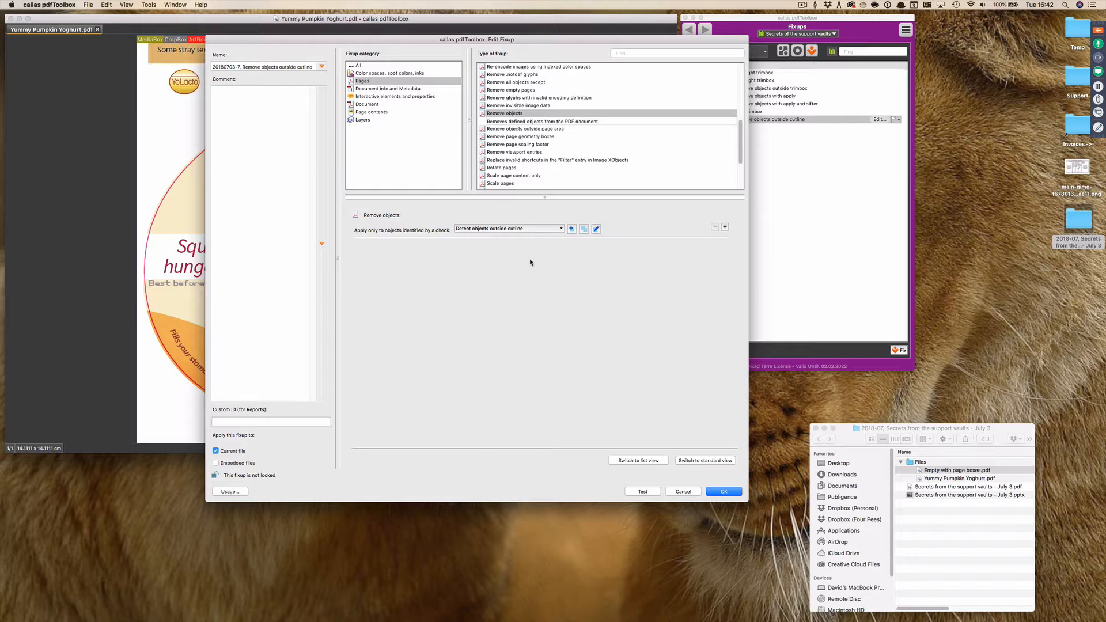
pyautogui.click(687, 493)
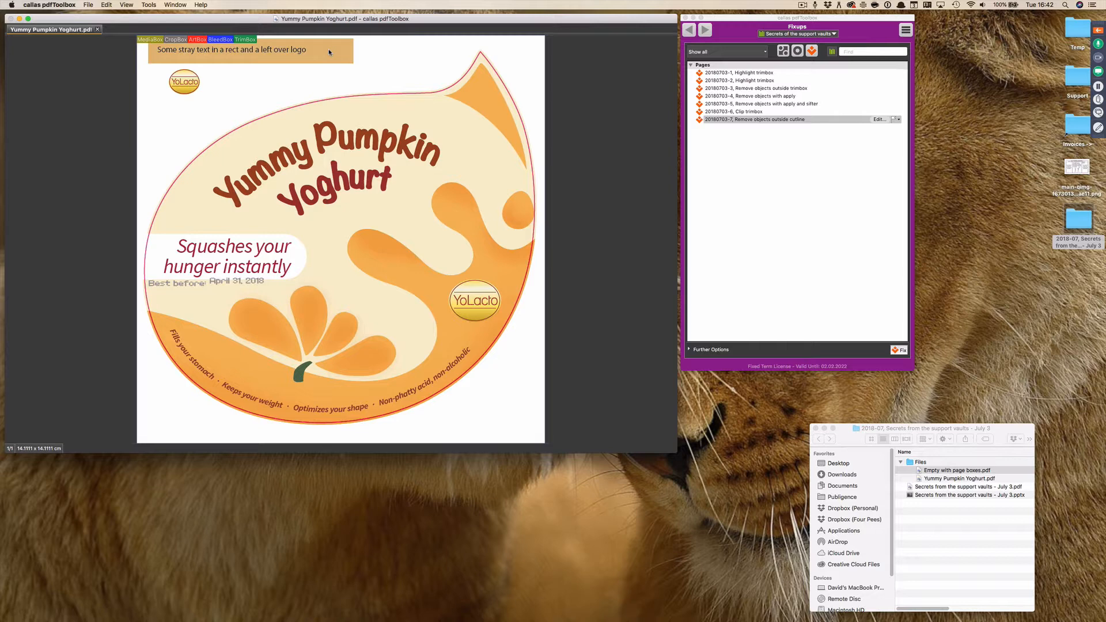
# Expand the GoToWebinar control panel and look through the attendee list.
pyautogui.click(1097, 31)
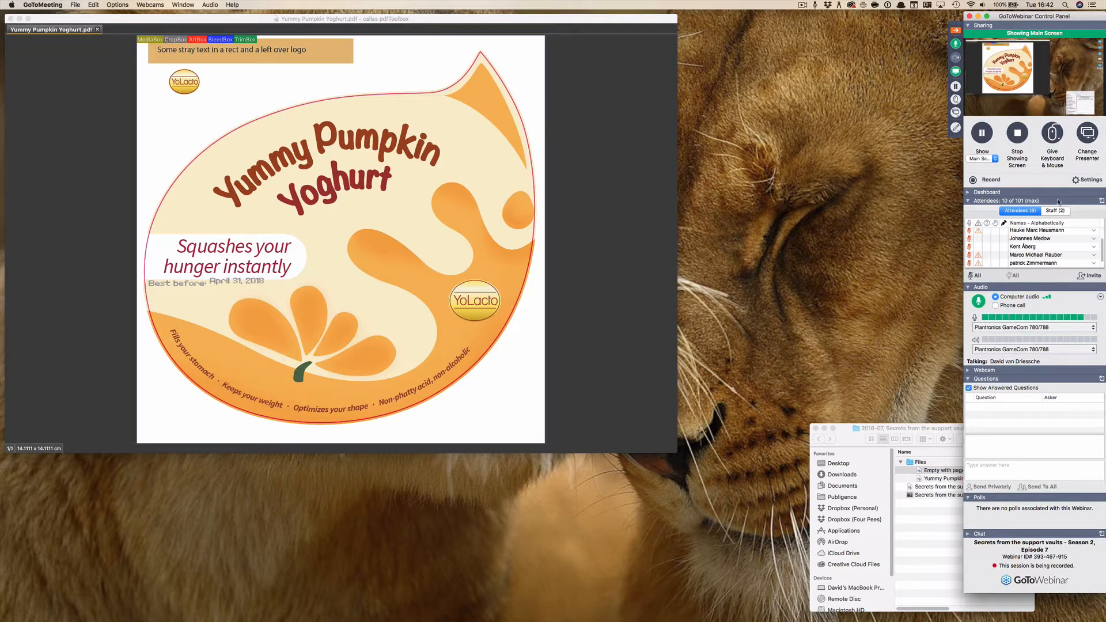
pyautogui.scroll(3, 1102, 248)
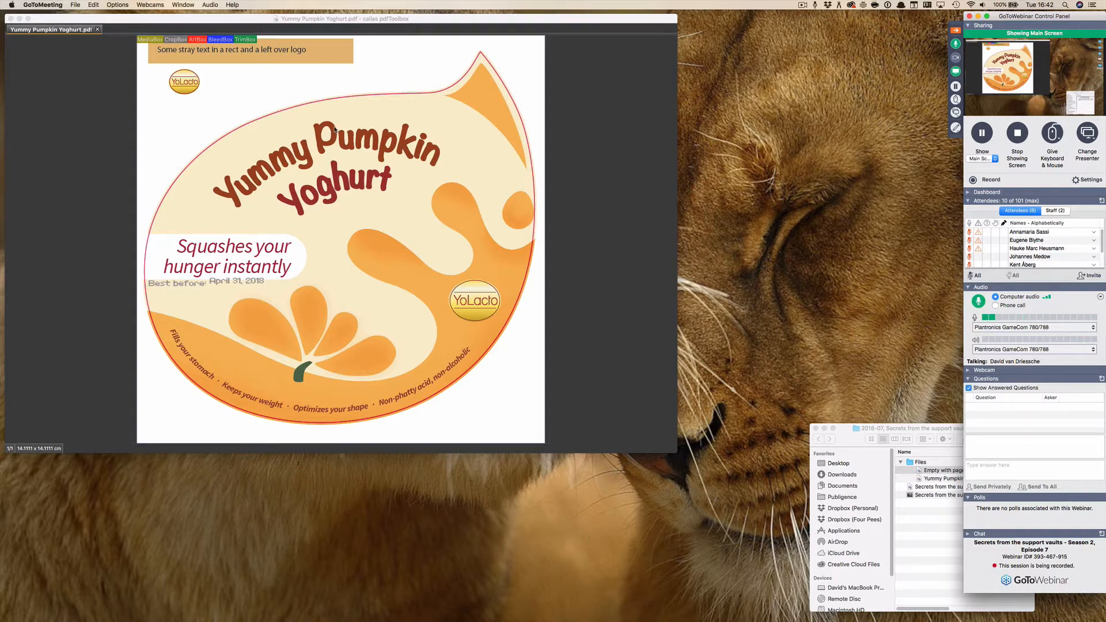
# Switch to the PowerPoint presentation "Secrets from the support vaults - July 3" and show the "Topics" slide.
pyautogui.press('super+Tab')
pyautogui.press('super+Tab')
pyautogui.moveTo(475, 30); pyautogui.dragTo(651, 52)
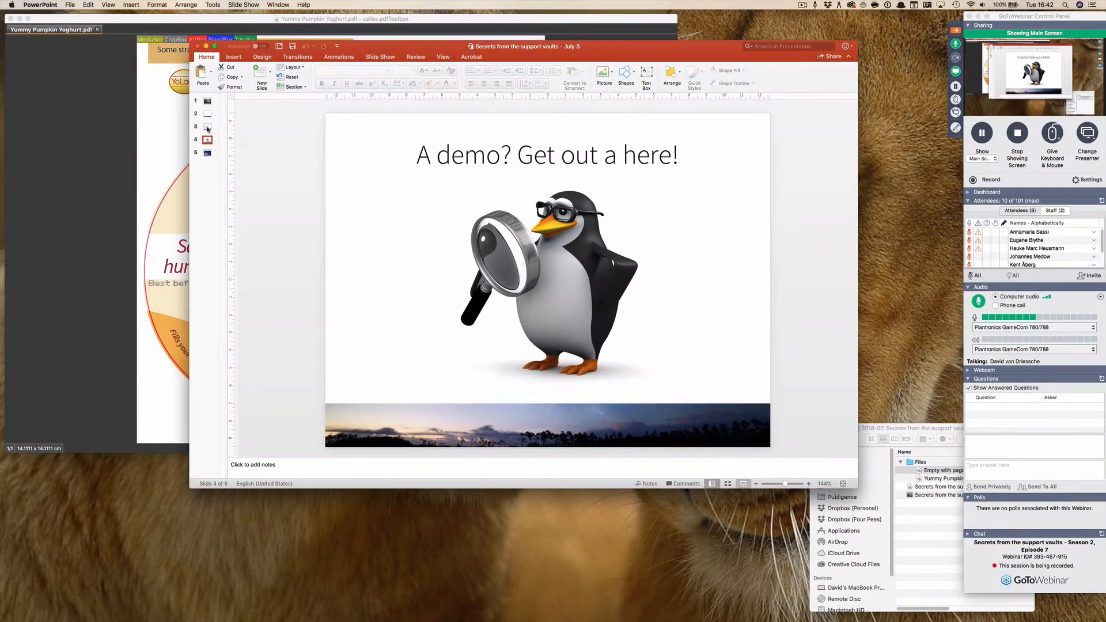
pyautogui.click(208, 129)
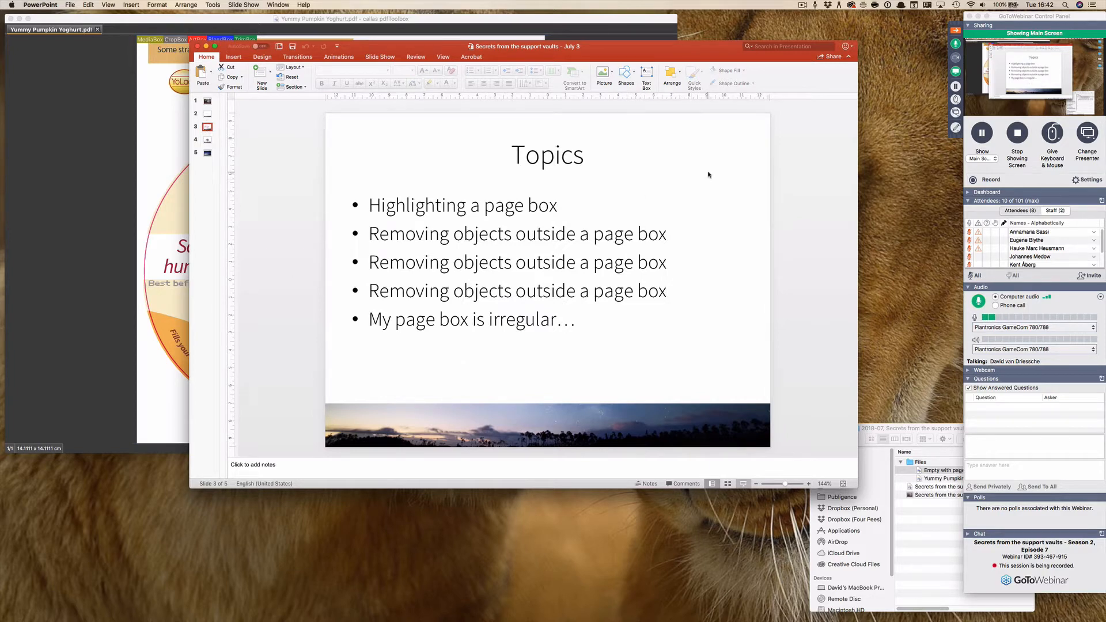